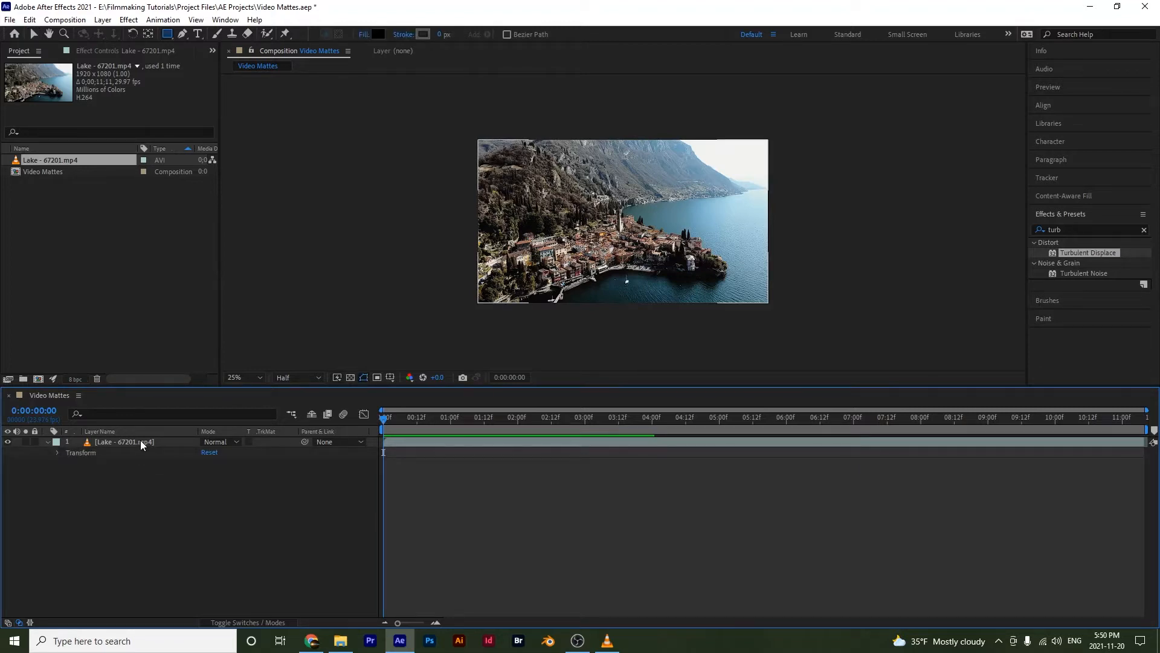
Draw a black rectangle as a new shape layer, spanning slightly beyond the frame's full width across the upper part of the lake footage
{"action": "left_click", "coordinate": [141, 440]}
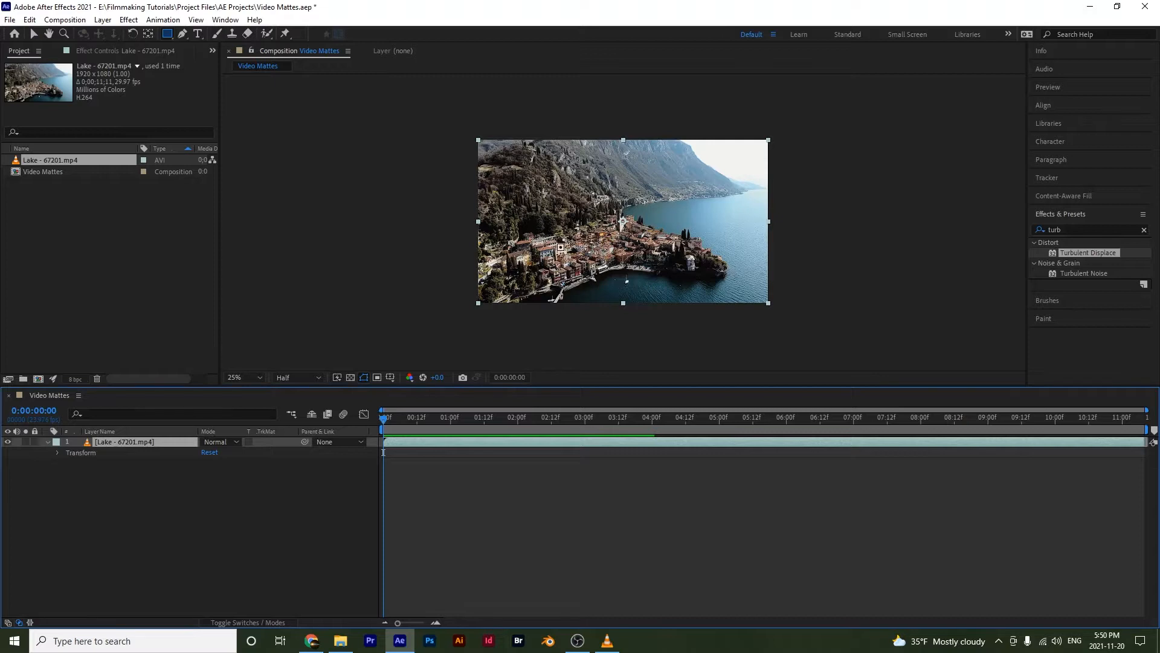
{"action": "left_click", "coordinate": [182, 480]}
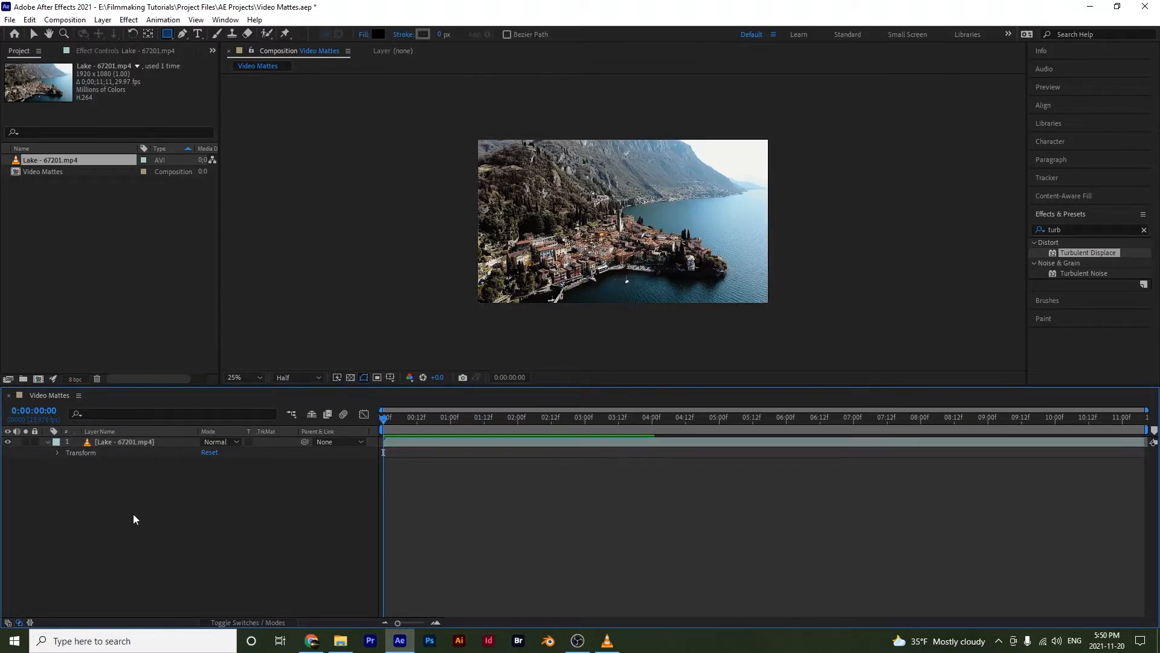
{"action": "left_click", "coordinate": [168, 35]}
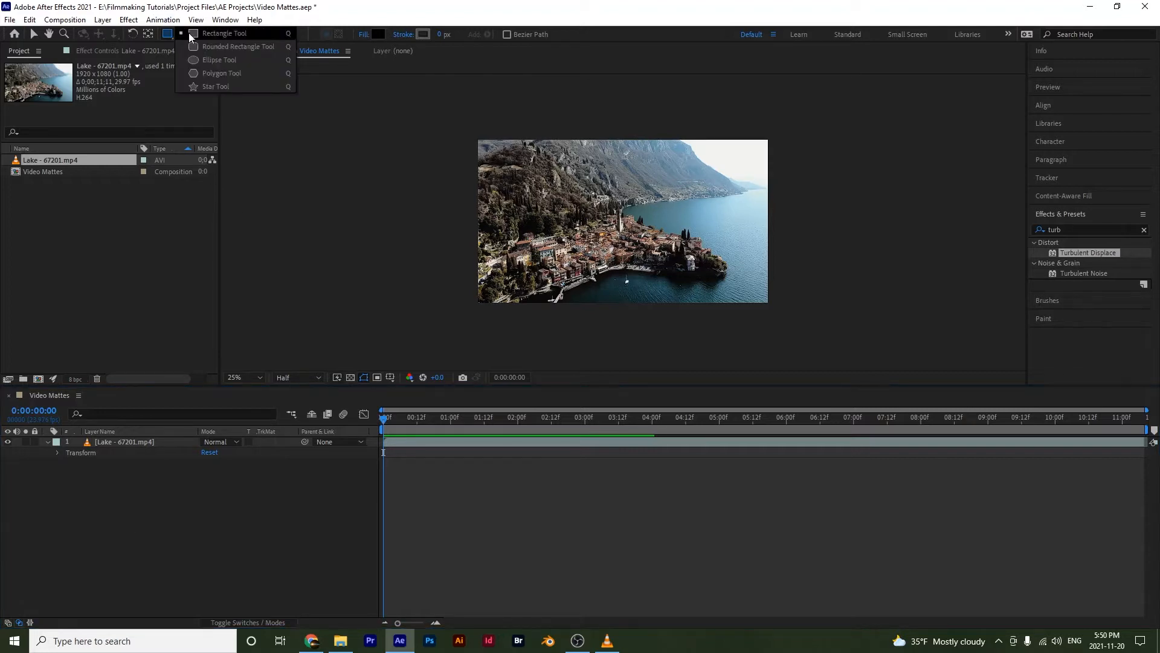
{"action": "left_click", "coordinate": [213, 35]}
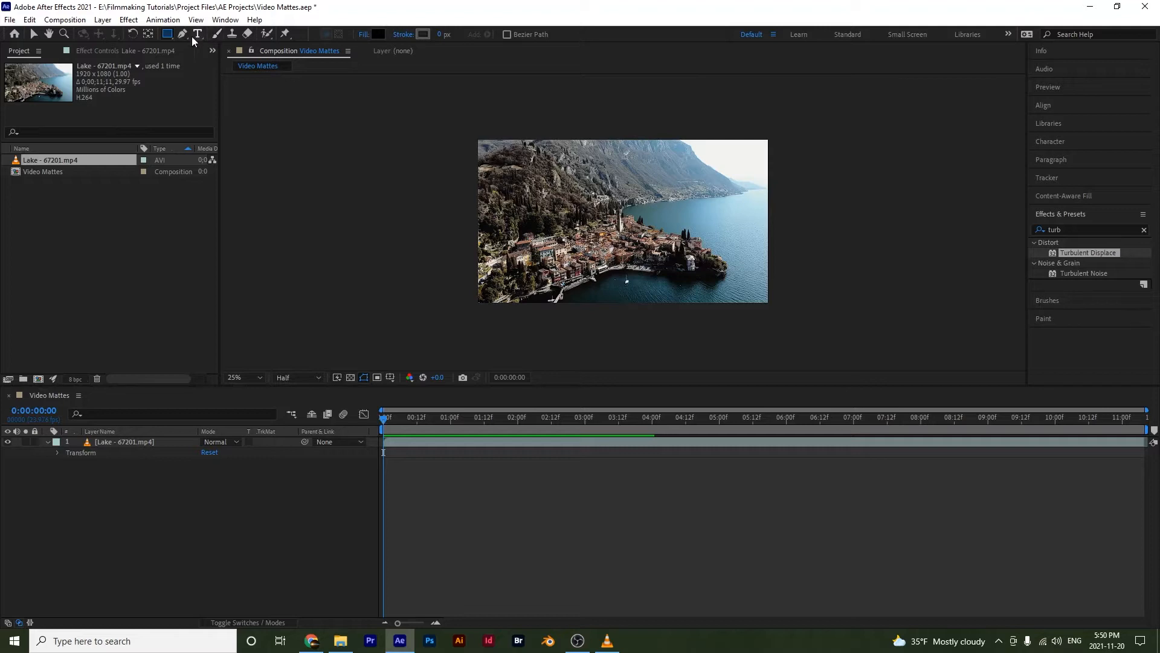
{"action": "left_click", "coordinate": [468, 156]}
{"action": "left_click_drag", "start_coordinate": [468, 156], "coordinate": [795, 186]}
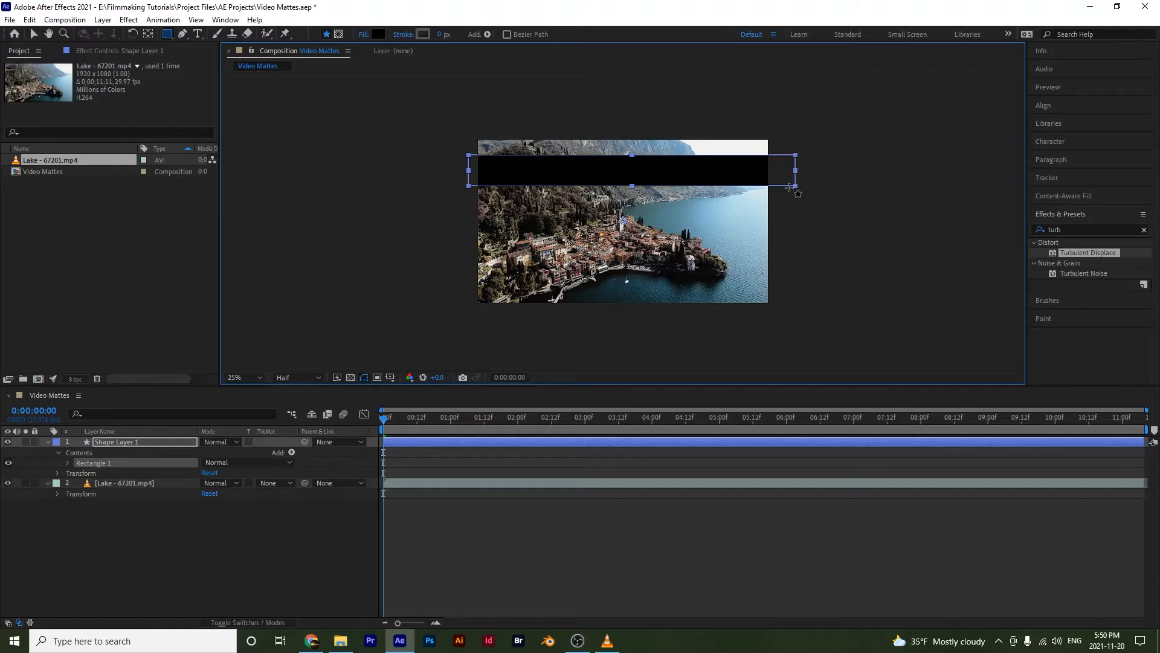
Make the black bar slightly taller, extending it evenly above and below its centre
{"action": "key", "text": "ctrl+alt+Home"}
{"action": "key", "text": "v"}
{"action": "mouse_move", "coordinate": [632, 187]}
{"action": "left_mouse_down"}
{"action": "mouse_move", "coordinate": [633, 204]}
{"action": "mouse_move", "coordinate": [634, 194]}
{"action": "left_mouse_up"}
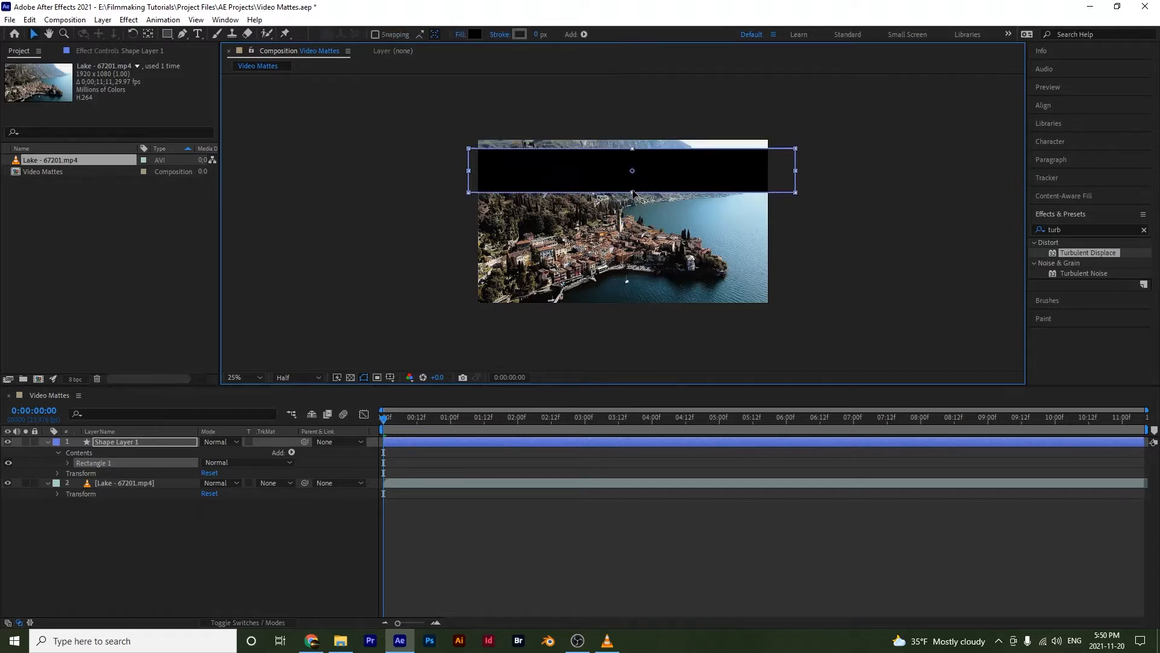
Duplicate the bar twice and place the copies below it, leaving narrow, similar gaps between the three bars
{"action": "left_click", "coordinate": [147, 441]}
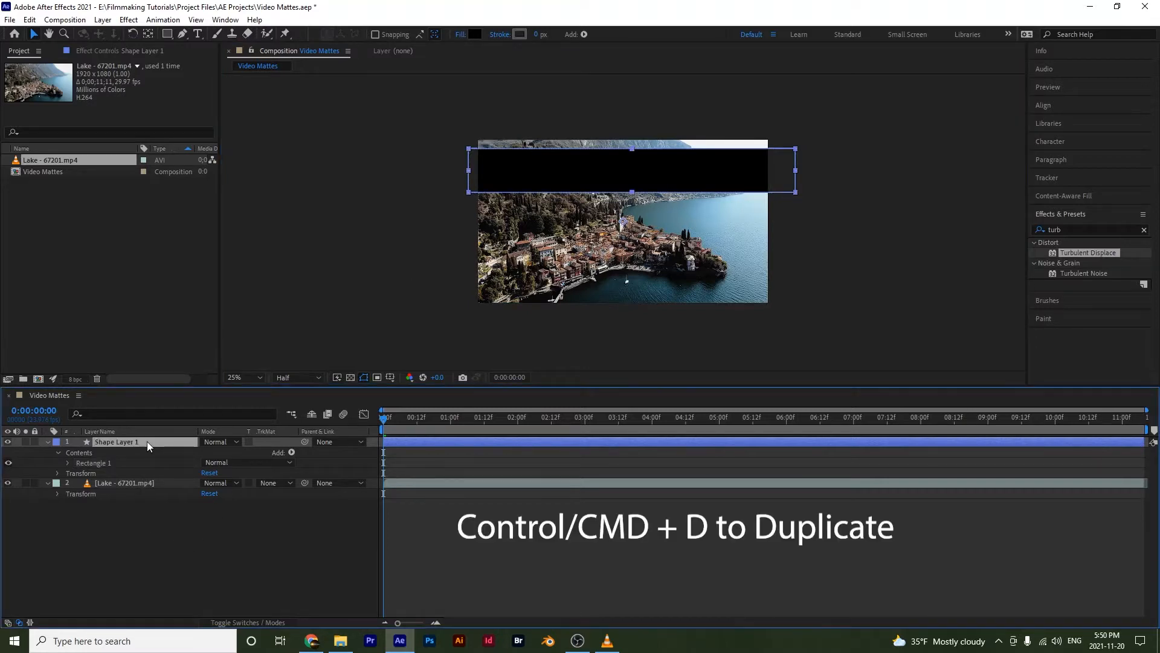
{"action": "key", "text": "ctrl+d"}
{"action": "left_click", "coordinate": [538, 177]}
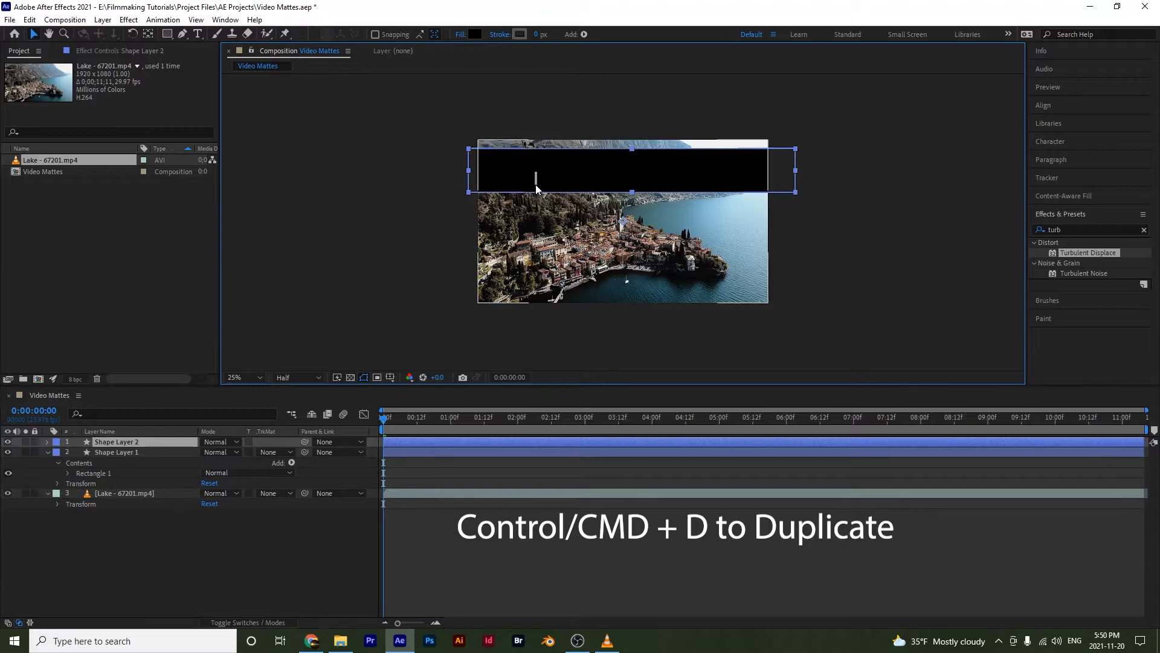
{"action": "left_click_drag", "start_coordinate": [537, 184], "coordinate": [544, 234]}
{"action": "key", "text": "Return"}
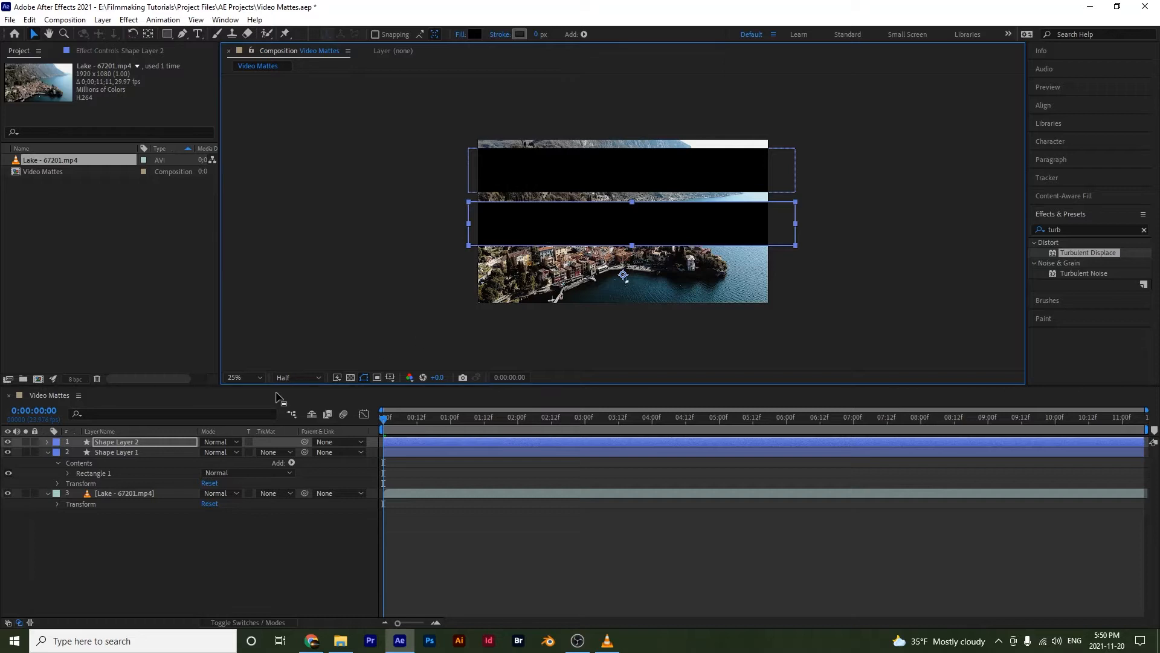
{"action": "key", "text": "ctrl+d"}
{"action": "left_click_drag", "start_coordinate": [539, 230], "coordinate": [540, 282]}
{"action": "left_click", "coordinate": [290, 560]}
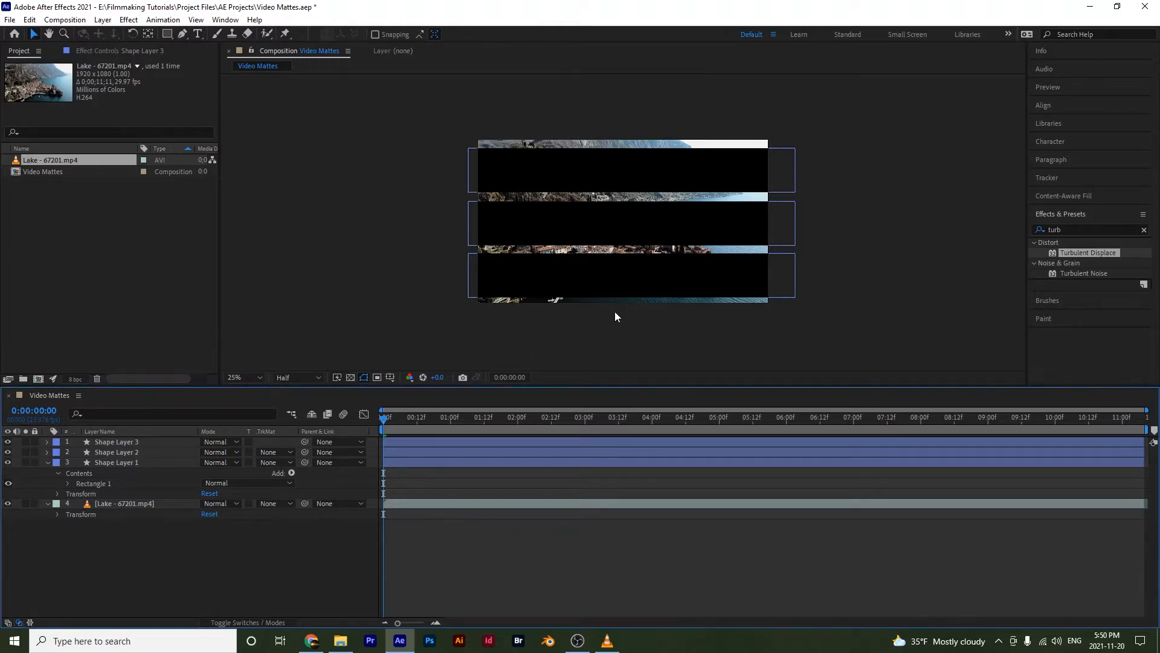
Distribute Shape Layers 1, 2 and 3 evenly by their vertical centres
{"action": "left_click", "coordinate": [124, 462]}
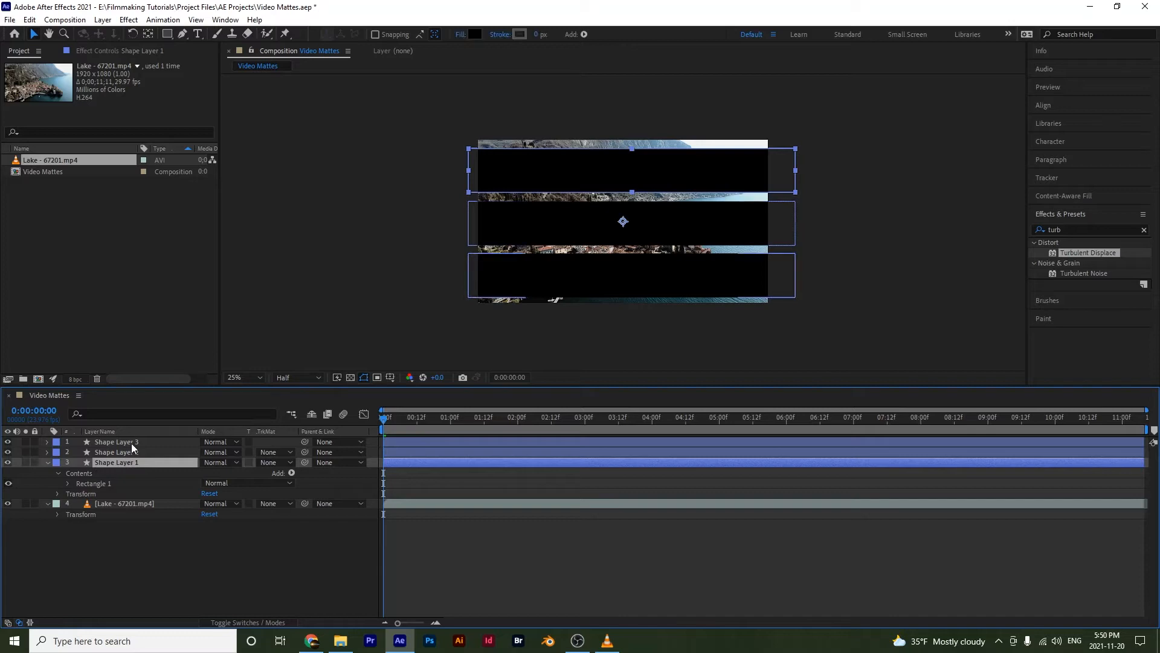
{"action": "left_click", "coordinate": [144, 440], "text": "shift"}
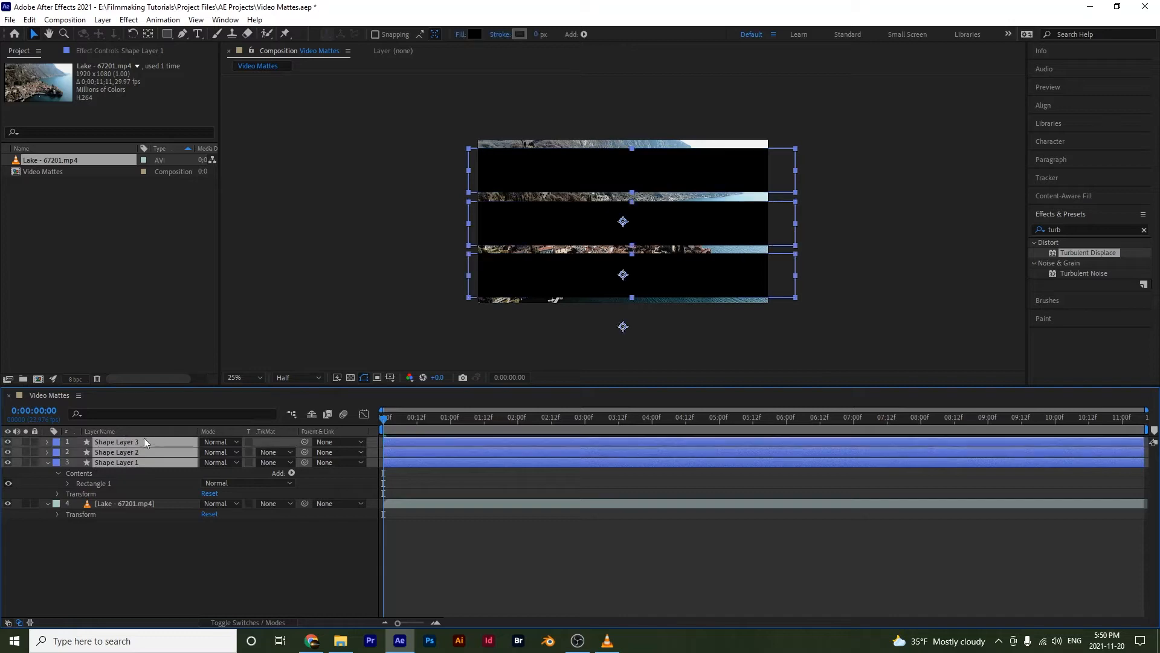
{"action": "left_click", "coordinate": [1048, 105]}
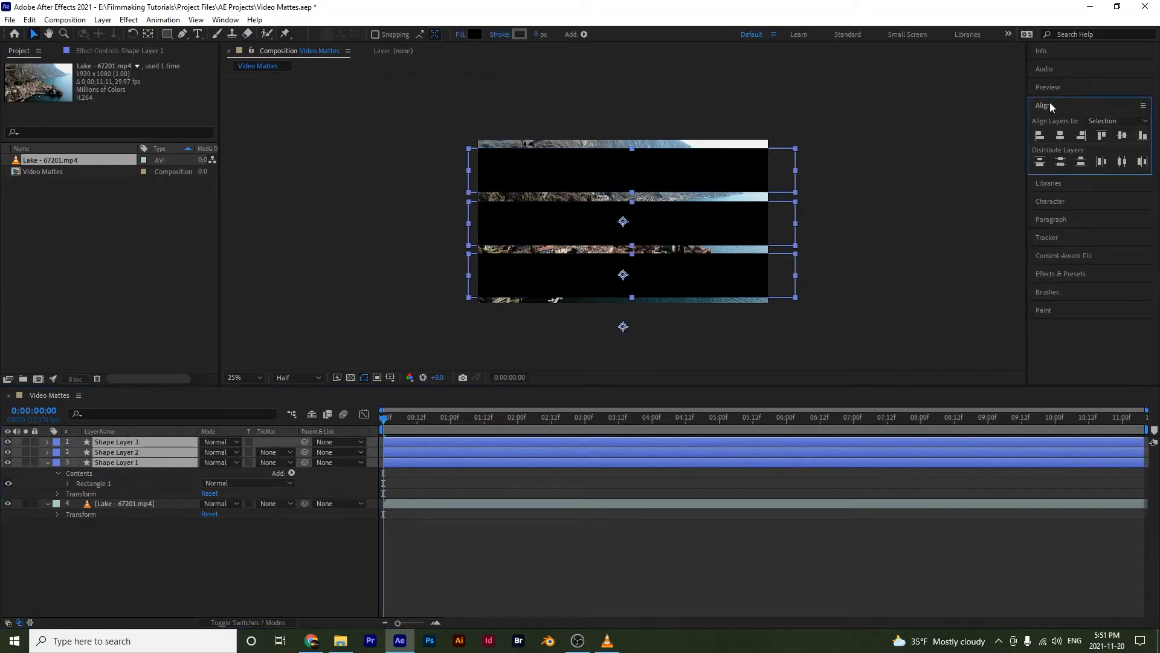
{"action": "left_click", "coordinate": [1060, 162]}
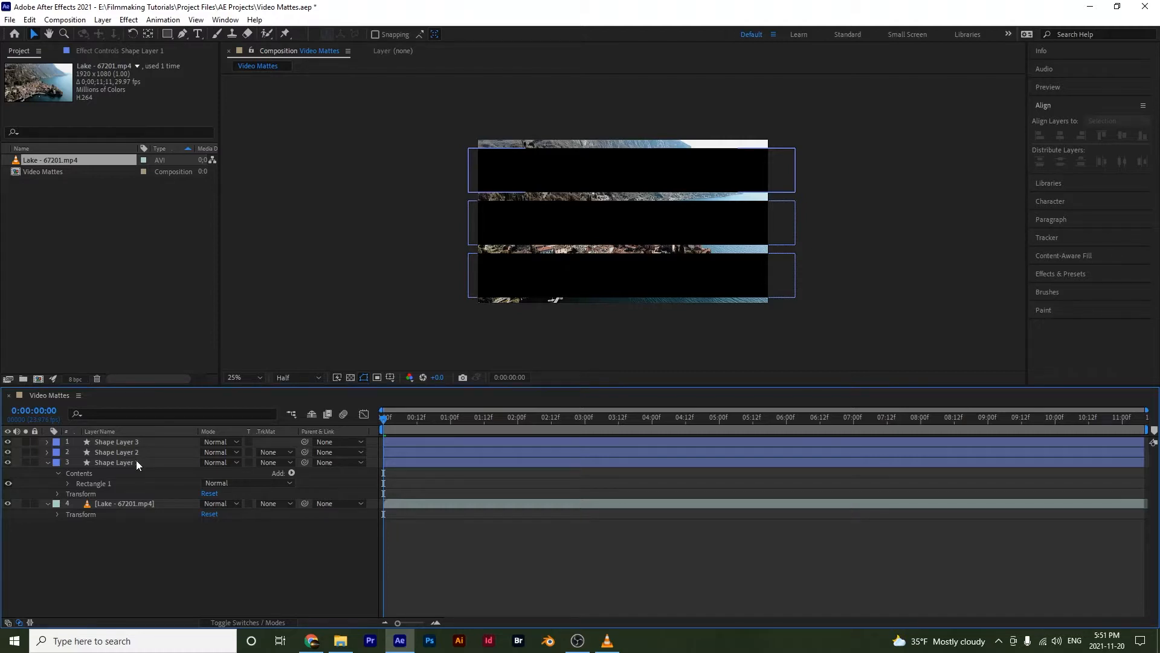
Pre-compose the three shape layers into a composition named Video Mattes
{"action": "left_click", "coordinate": [131, 462]}
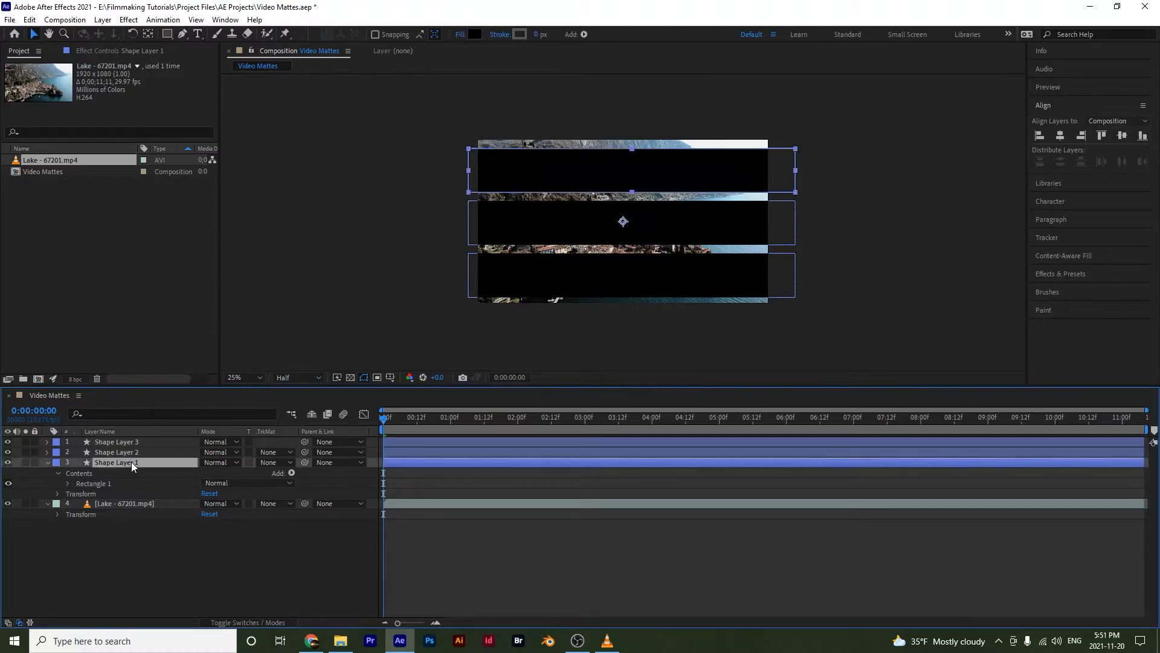
{"action": "left_click", "coordinate": [128, 441], "text": "shift"}
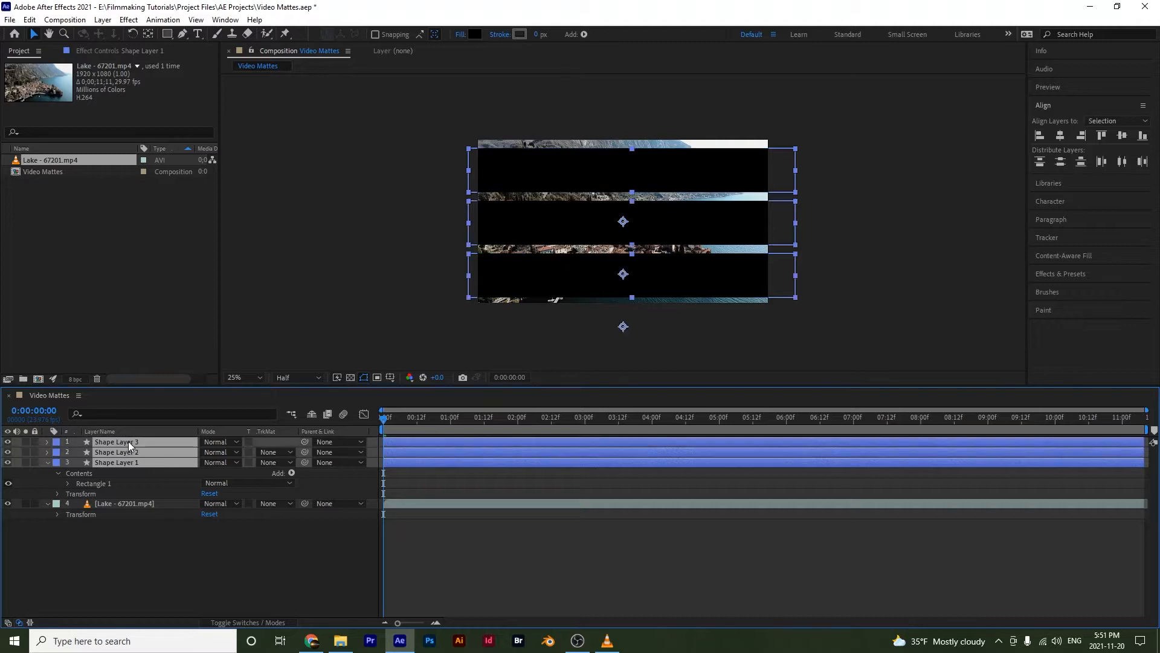
{"action": "right_click", "coordinate": [128, 447]}
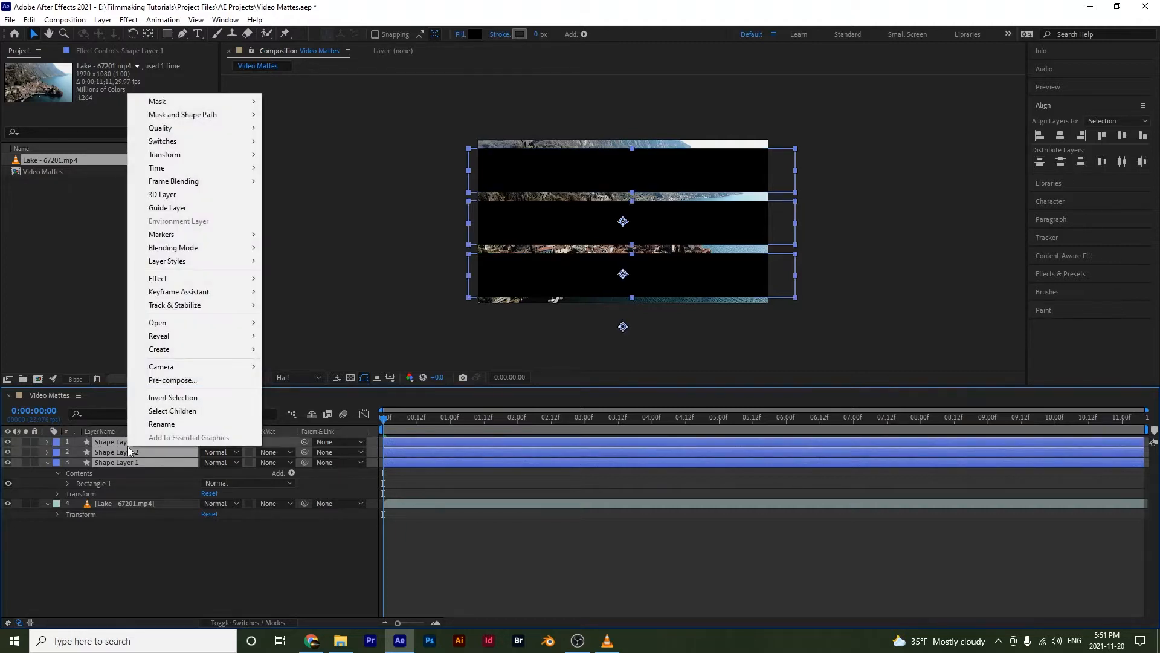
{"action": "left_click", "coordinate": [192, 382]}
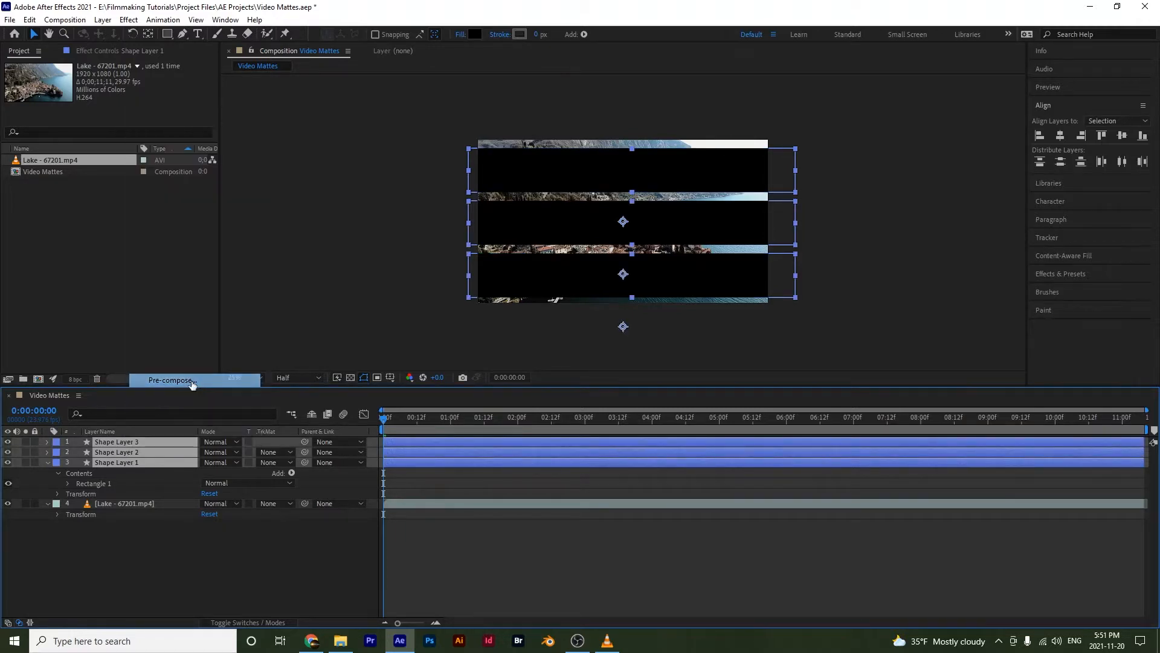
{"action": "type", "text": "Video Mattes"}
{"action": "key", "text": "Return"}
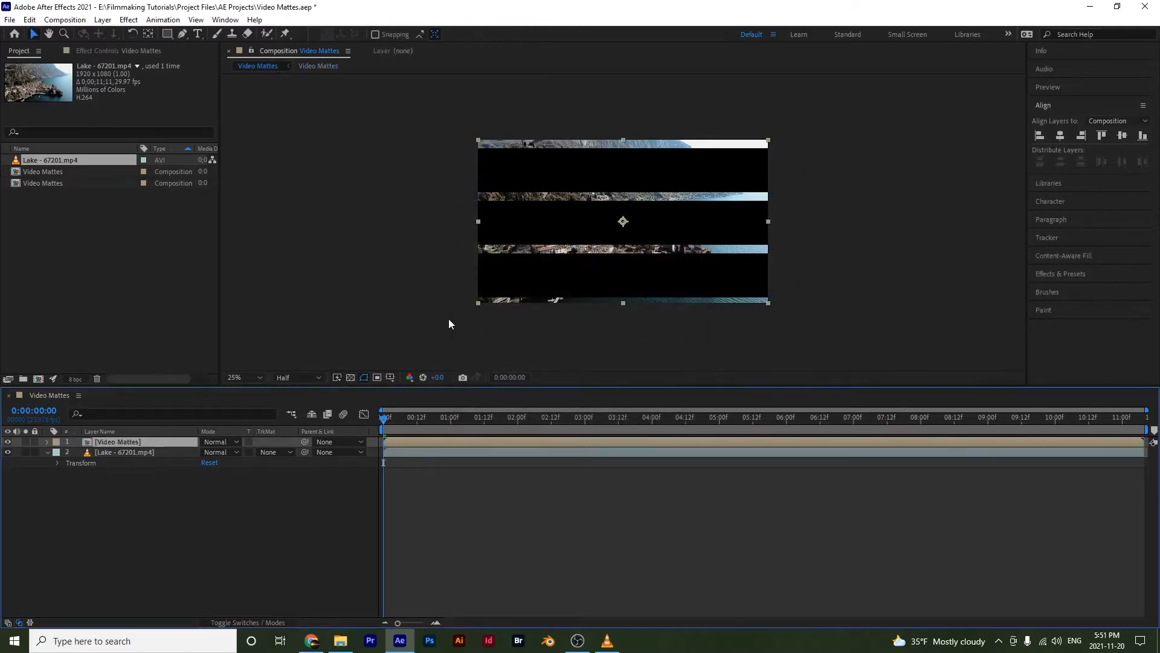
Open the nested Video Mattes composition and turn on the transparency grid
{"action": "double_click", "coordinate": [86, 441]}
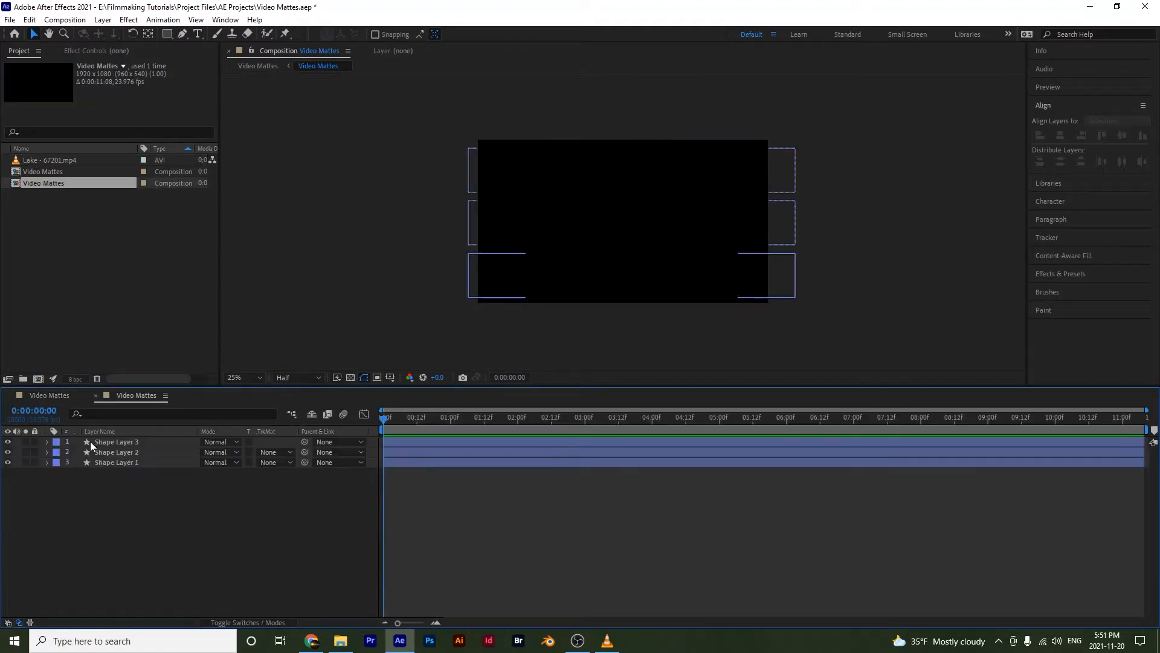
{"action": "left_click", "coordinate": [351, 378]}
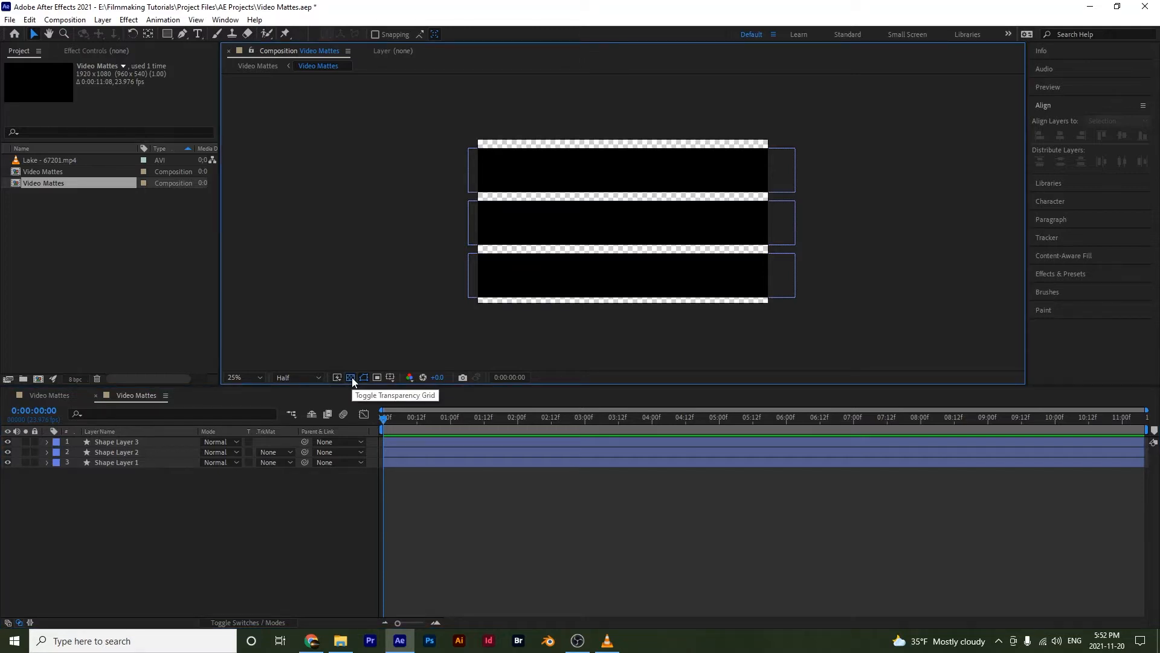
{"action": "left_click", "coordinate": [155, 523]}
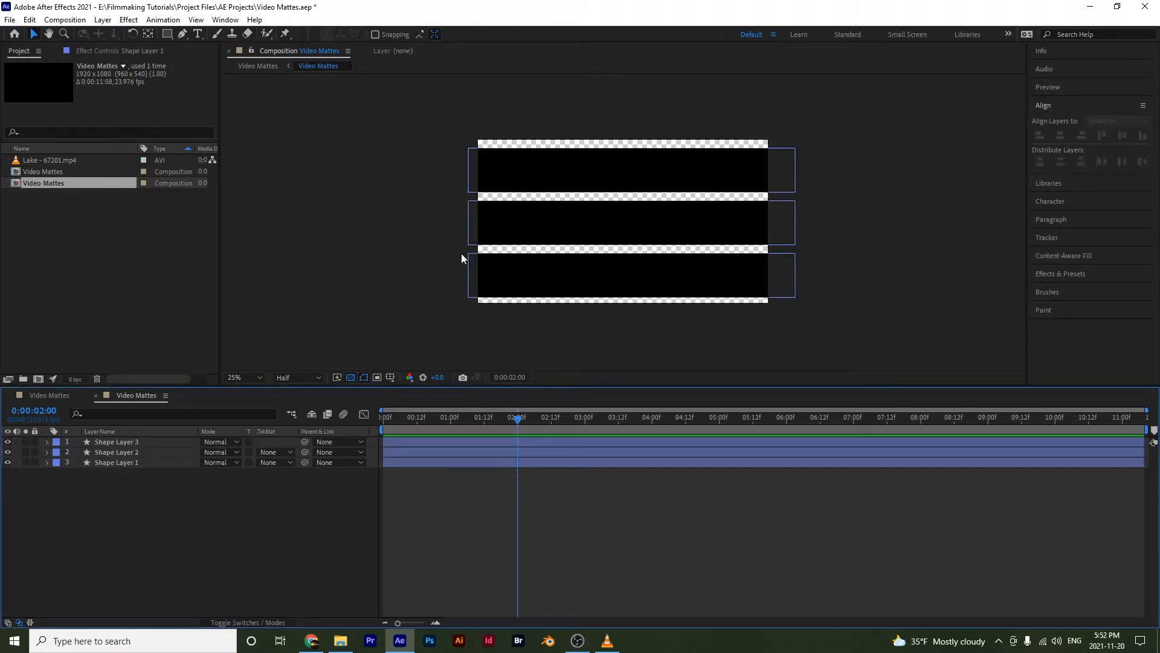
Centre the anchor point of each of the three shape layers on its own bar
{"action": "left_click", "coordinate": [129, 442]}
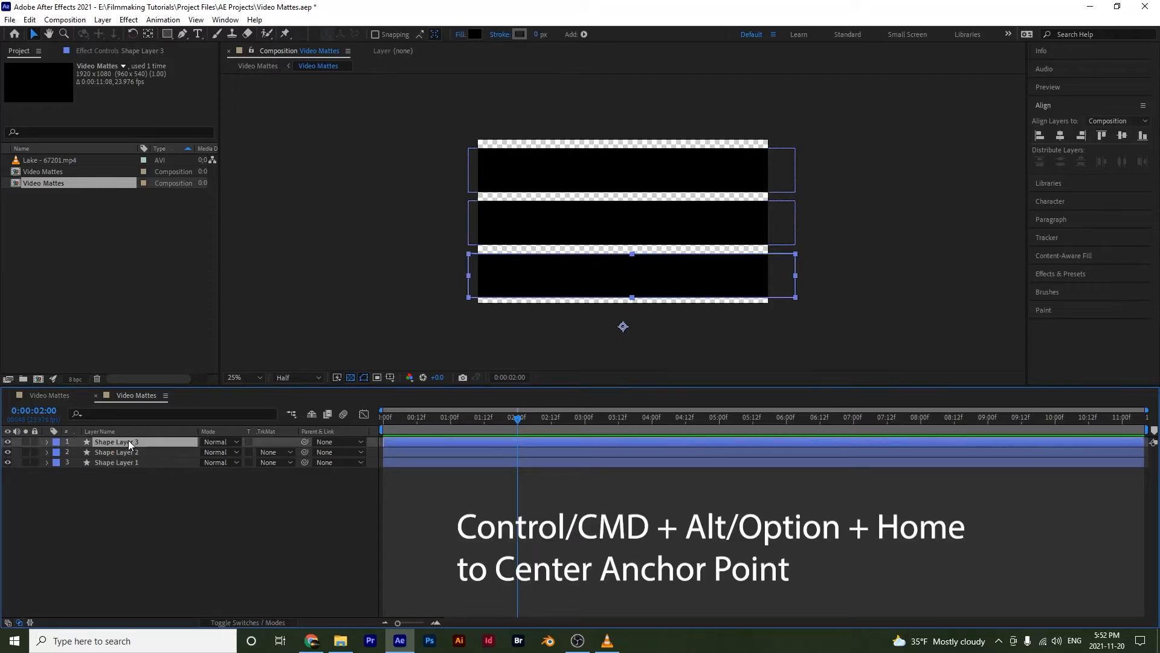
{"action": "key", "text": "ctrl+alt+Home"}
{"action": "left_click", "coordinate": [121, 453]}
{"action": "key", "text": "ctrl+alt+Home"}
{"action": "left_click", "coordinate": [122, 466]}
{"action": "key", "text": "ctrl+alt+Home"}
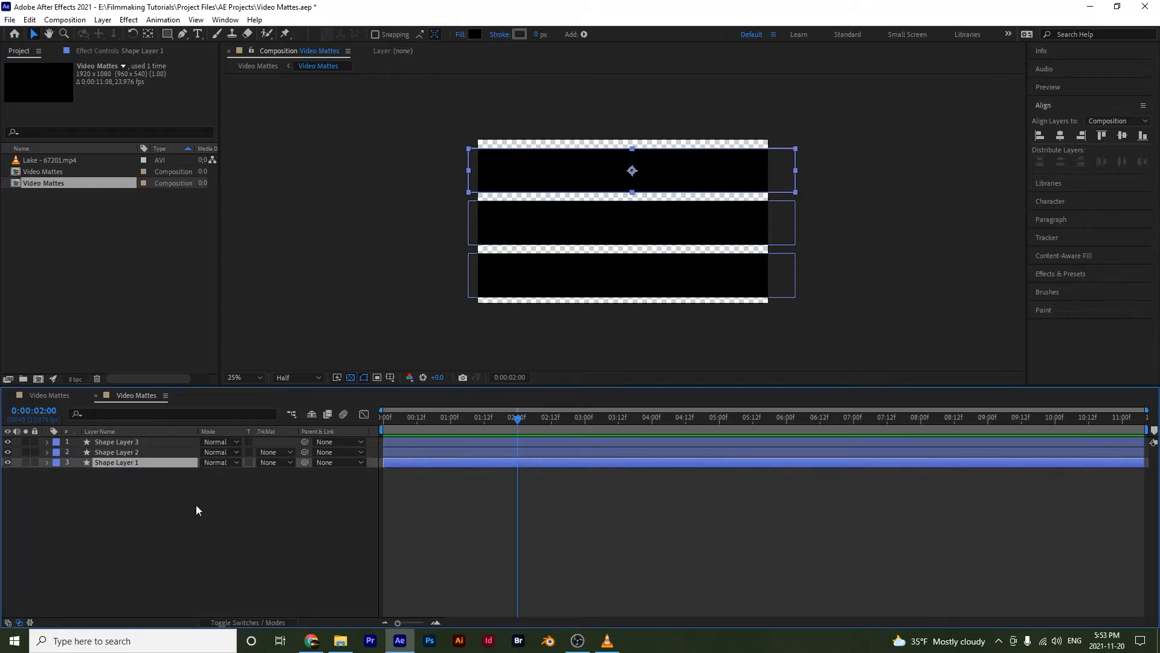
Add a Position keyframe at 0:00:02:00 to all three shape layers
{"action": "mouse_move", "coordinate": [518, 419]}
{"action": "left_mouse_down"}
{"action": "mouse_move", "coordinate": [506, 417]}
{"action": "mouse_move", "coordinate": [518, 419]}
{"action": "left_mouse_up"}
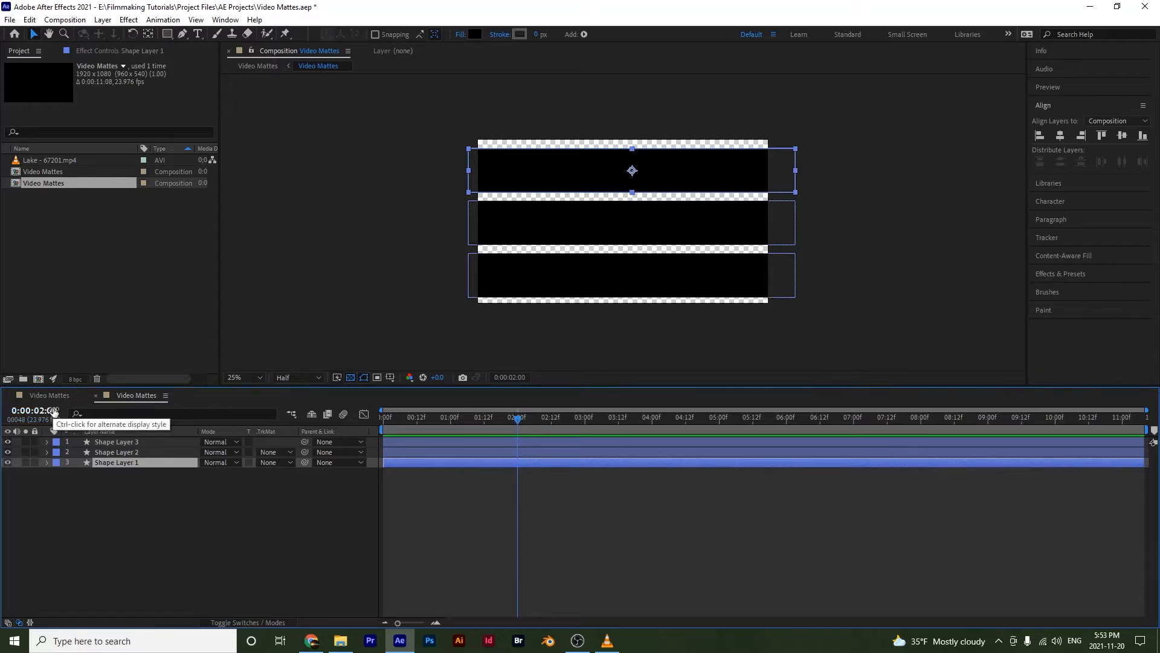
{"action": "left_click_drag", "start_coordinate": [115, 497], "coordinate": [108, 419]}
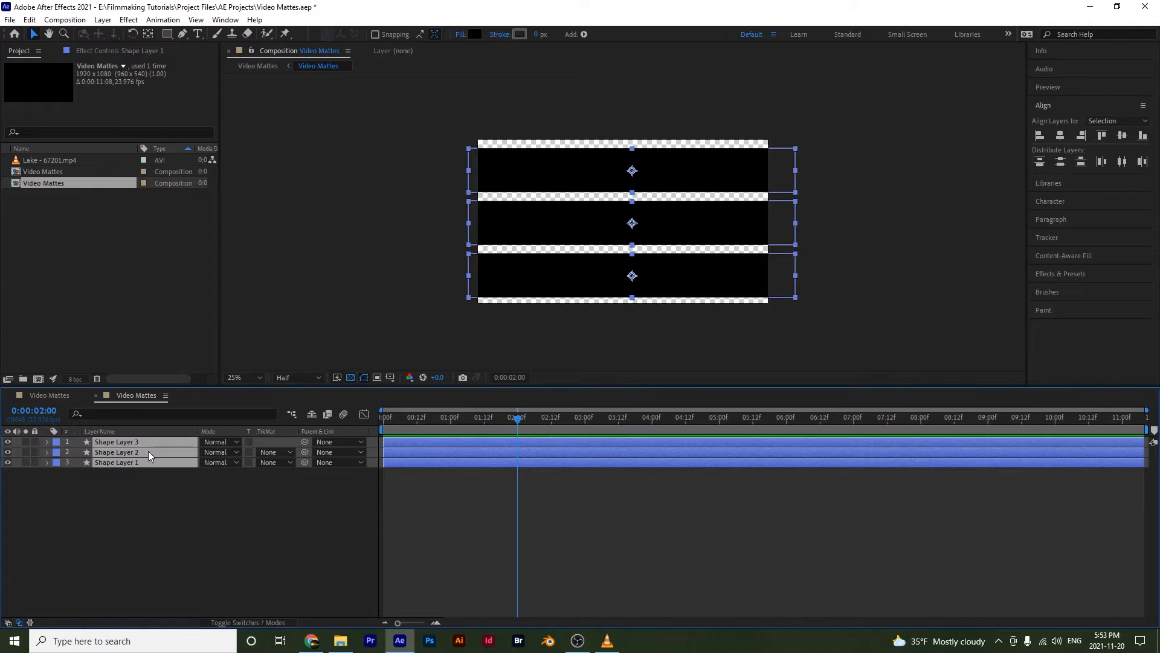
{"action": "key", "text": "p"}
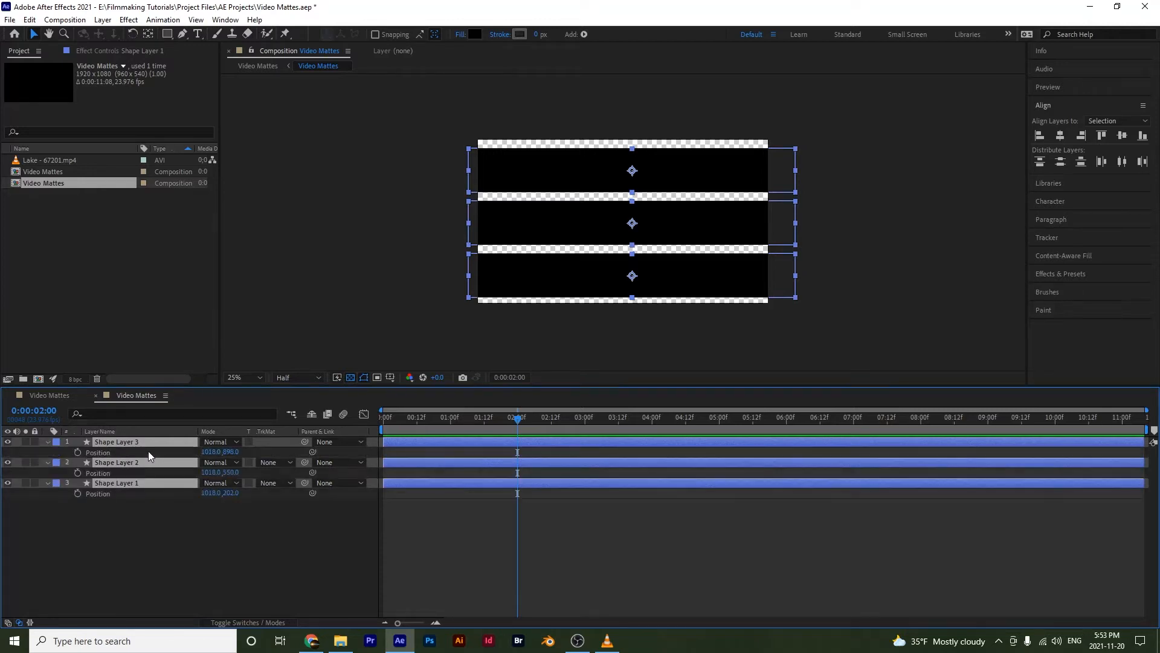
{"action": "left_click", "coordinate": [78, 453]}
At 0:00:00:00, move the lowest bar horizontally off-frame to the right, to a position of about 3126, 898
{"action": "left_click_drag", "start_coordinate": [454, 417], "coordinate": [194, 425]}
{"action": "left_click", "coordinate": [215, 567]}
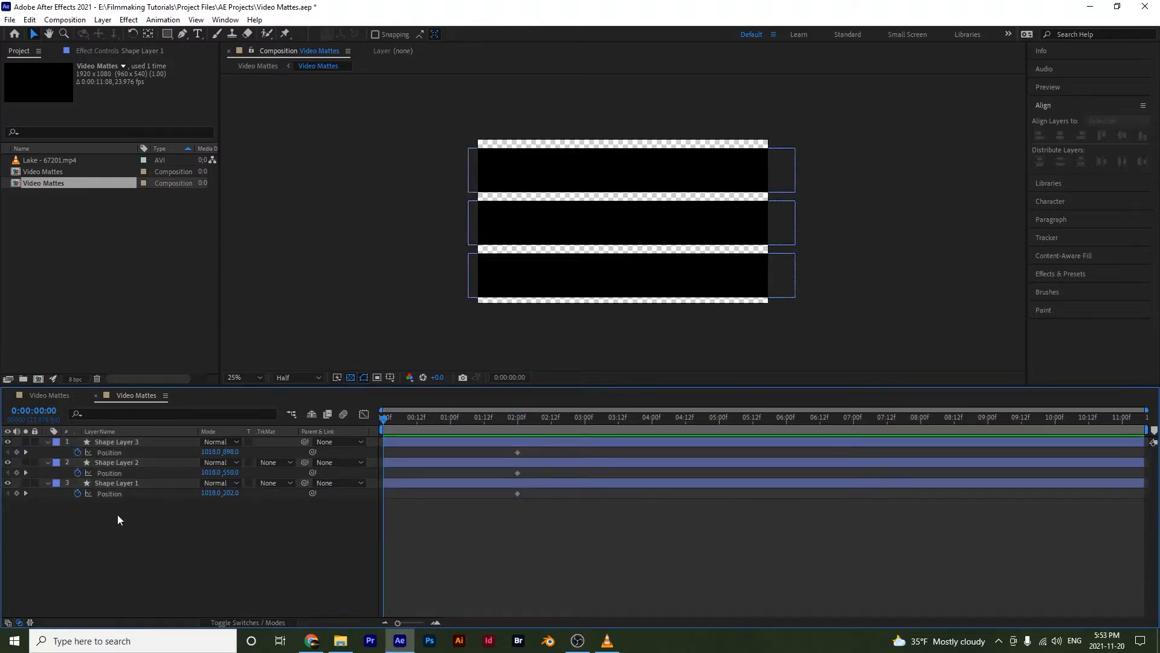
{"action": "left_click", "coordinate": [133, 442]}
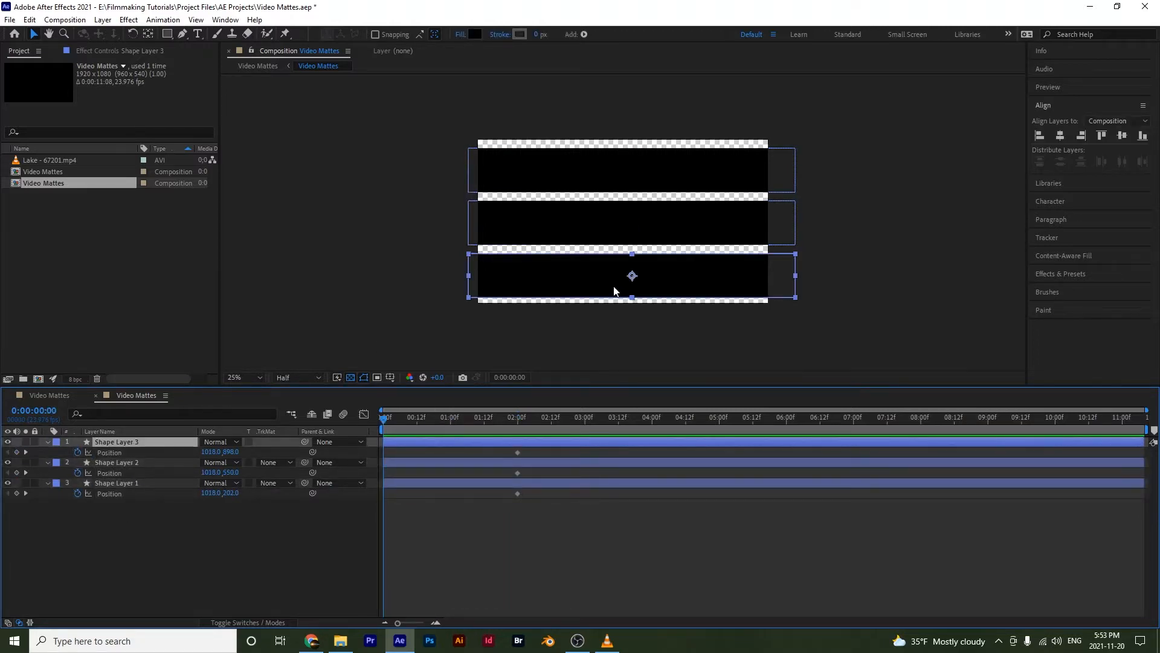
{"action": "left_click", "coordinate": [580, 290]}
{"action": "left_click_drag", "start_coordinate": [581, 290], "coordinate": [898, 295]}
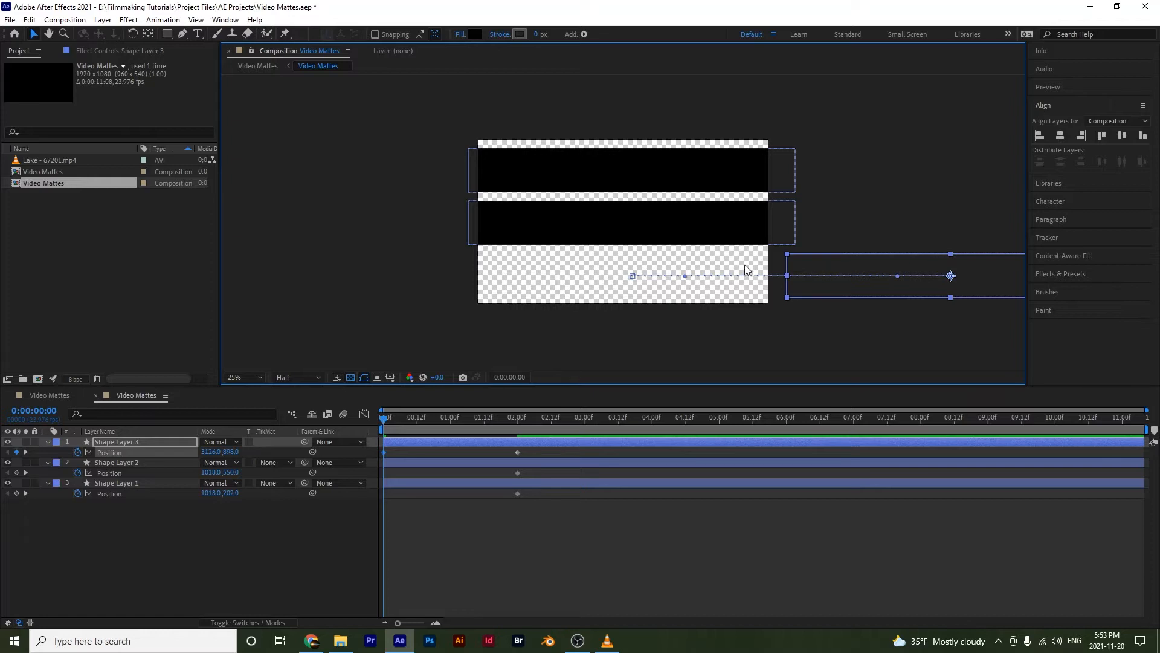
At the first frame, move the middle bar off-frame left to about -1178, 550 and the top bar off-frame right to about 3178, 202
{"action": "left_click", "coordinate": [129, 462]}
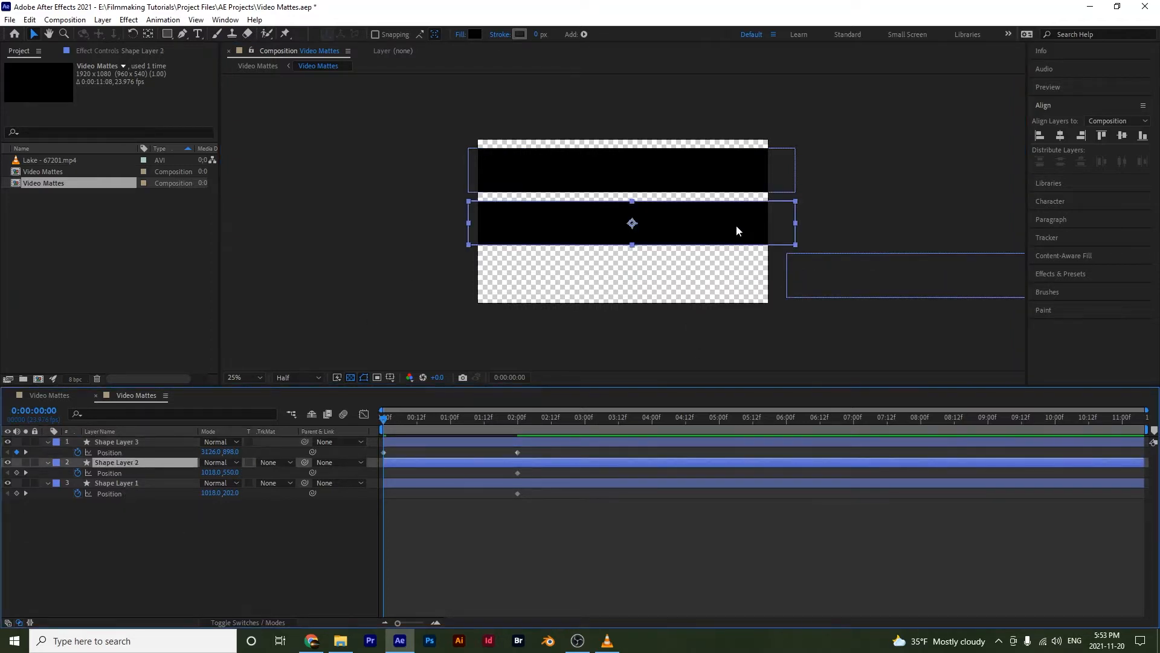
{"action": "left_click_drag", "start_coordinate": [736, 225], "coordinate": [405, 225]}
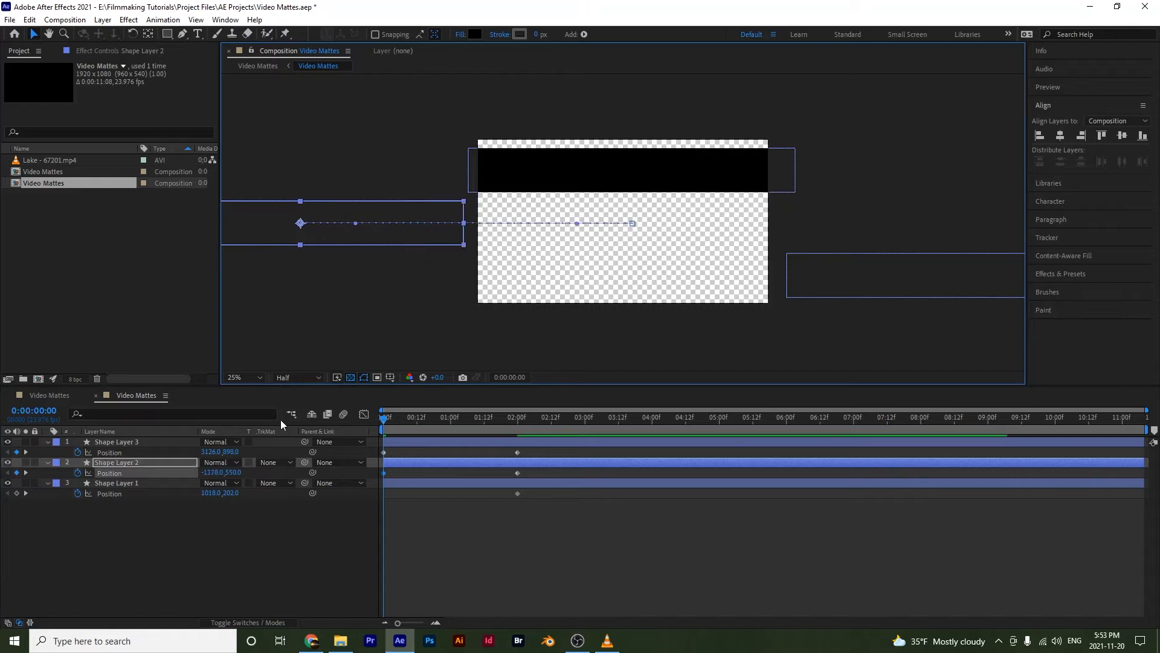
{"action": "left_click", "coordinate": [118, 483]}
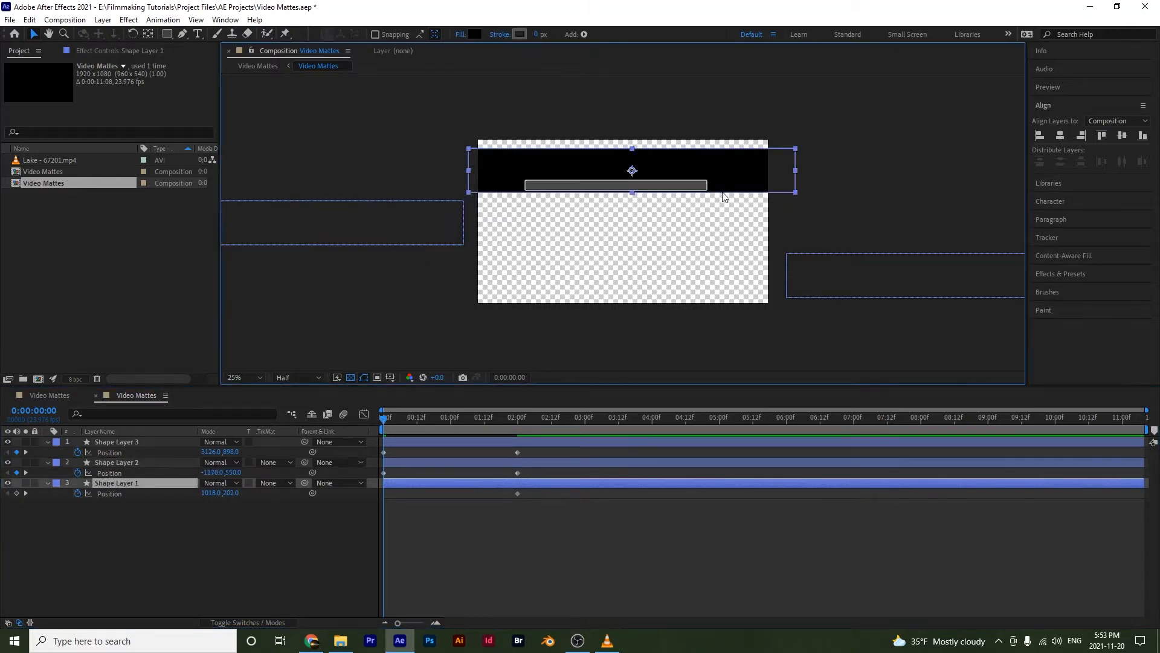
{"action": "left_click_drag", "start_coordinate": [539, 176], "coordinate": [869, 171]}
Apply Easy Ease to all Position keyframes of the three bars and preview the animation
{"action": "left_click_drag", "start_coordinate": [539, 518], "coordinate": [368, 446]}
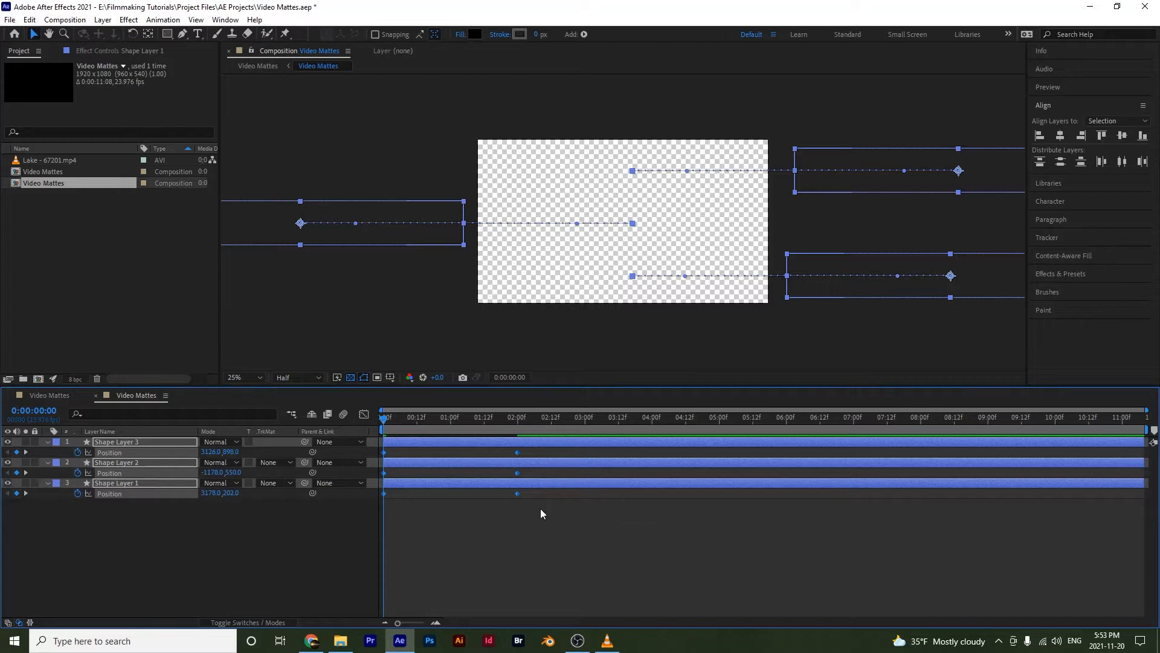
{"action": "key", "text": "F9"}
{"action": "key", "text": "space"}
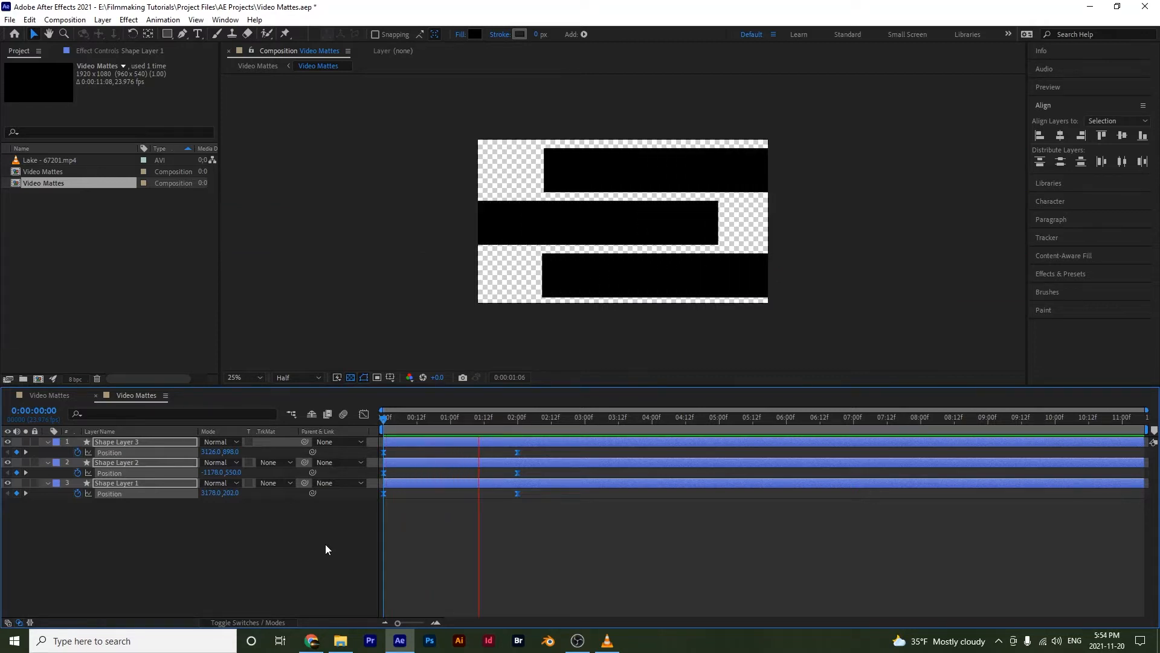
Move the ending Position keyframes of all three bars to 0:00:01:12 to shorten the slide-in animation
{"action": "key", "text": "space"}
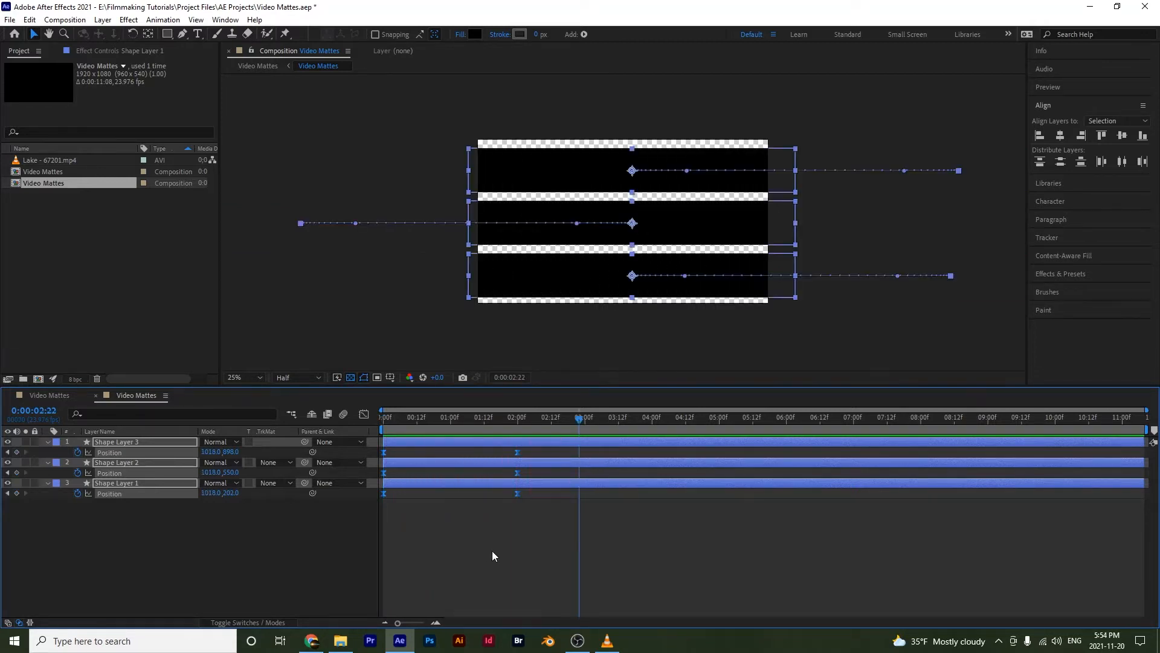
{"action": "left_click_drag", "start_coordinate": [526, 525], "coordinate": [484, 452]}
{"action": "key", "text": "j"}
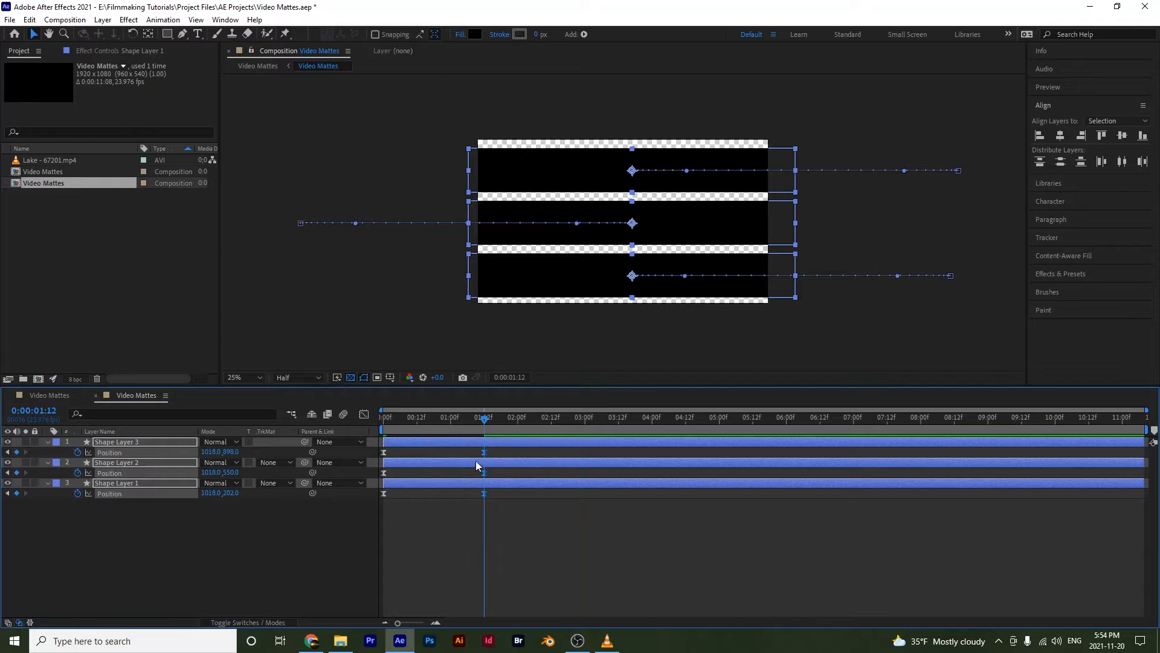
{"action": "left_click", "coordinate": [285, 529]}
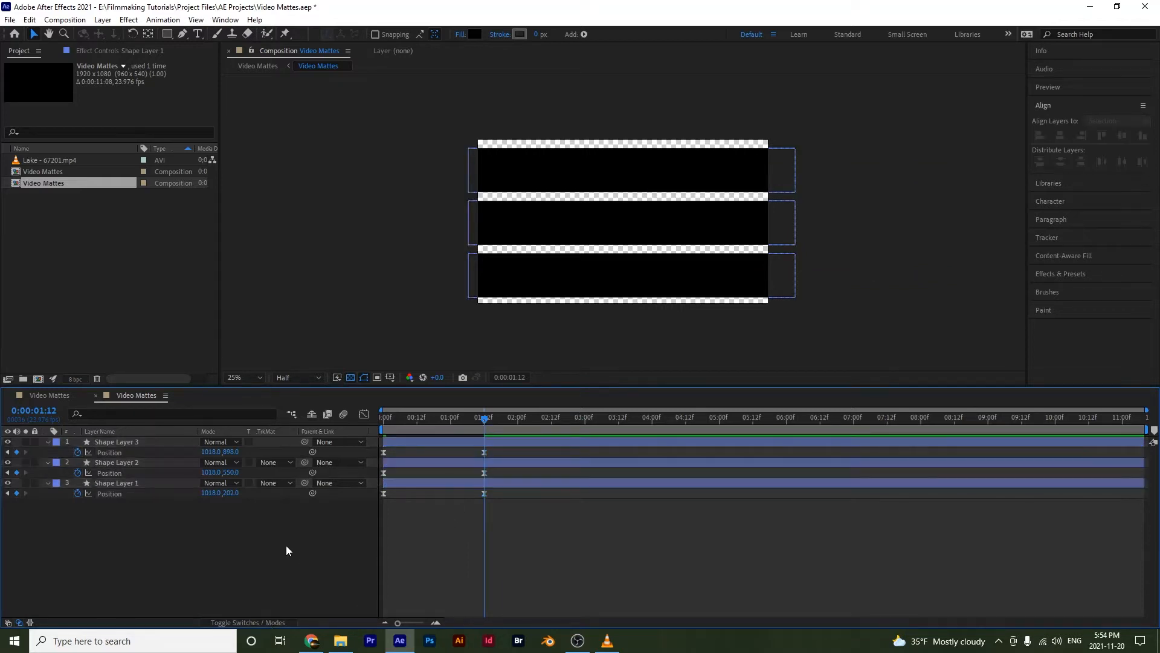
Enable motion blur for all three shape layers and preview the sliding bars
{"action": "left_click", "coordinate": [234, 623]}
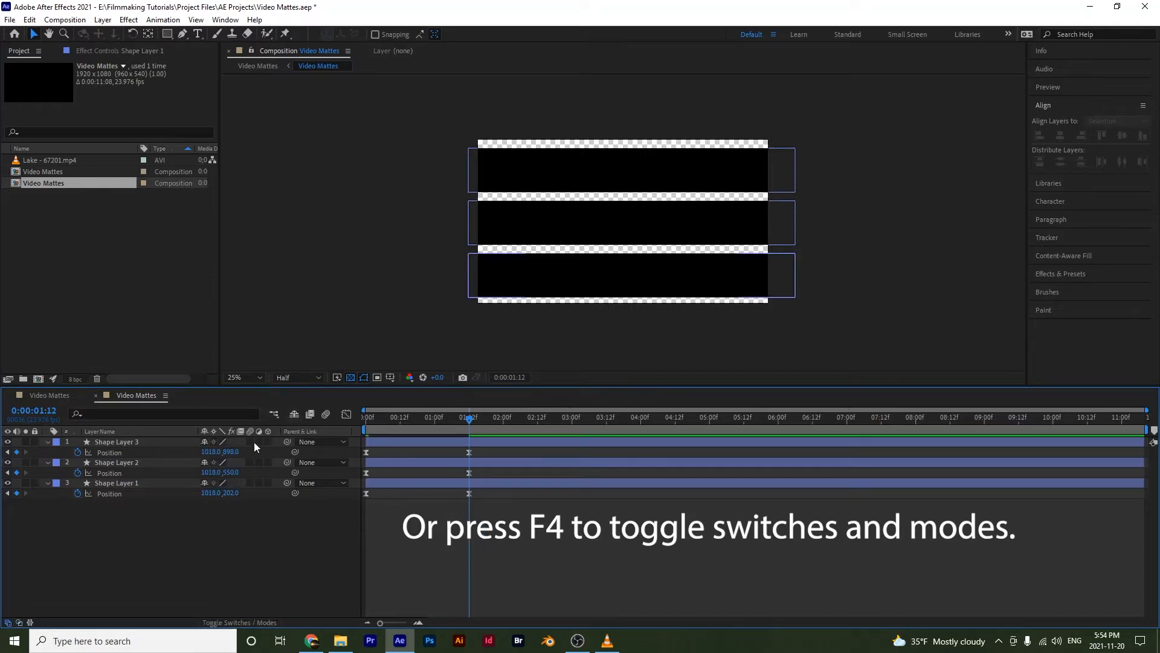
{"action": "left_click", "coordinate": [251, 482]}
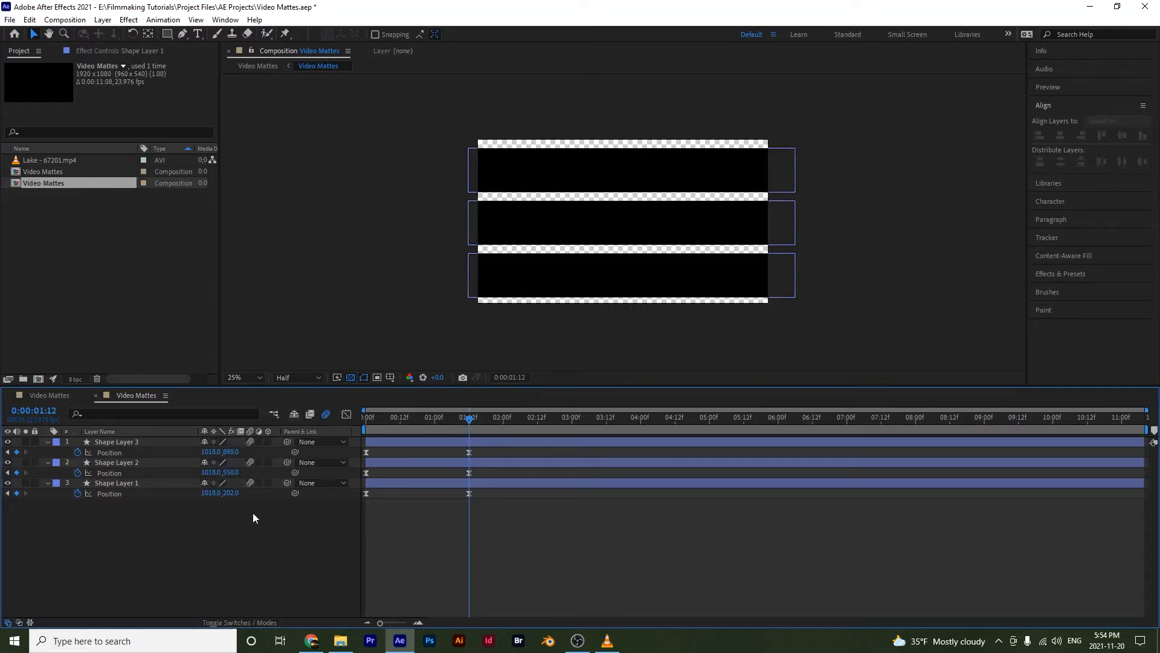
{"action": "key", "text": "space"}
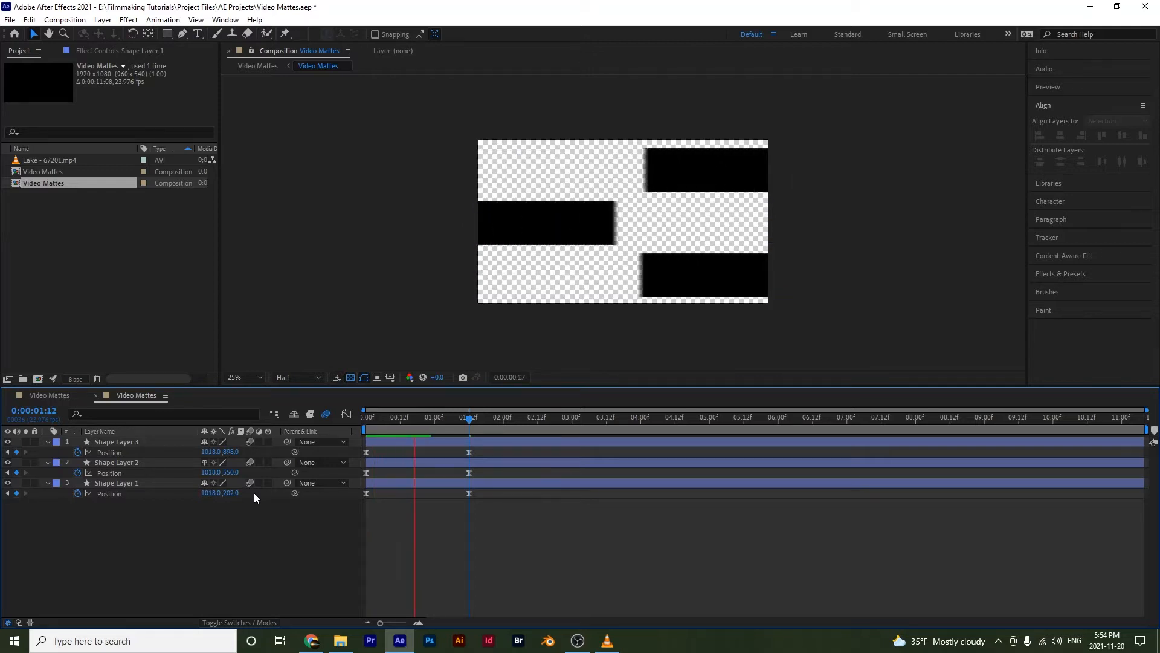
{"action": "key", "text": "space"}
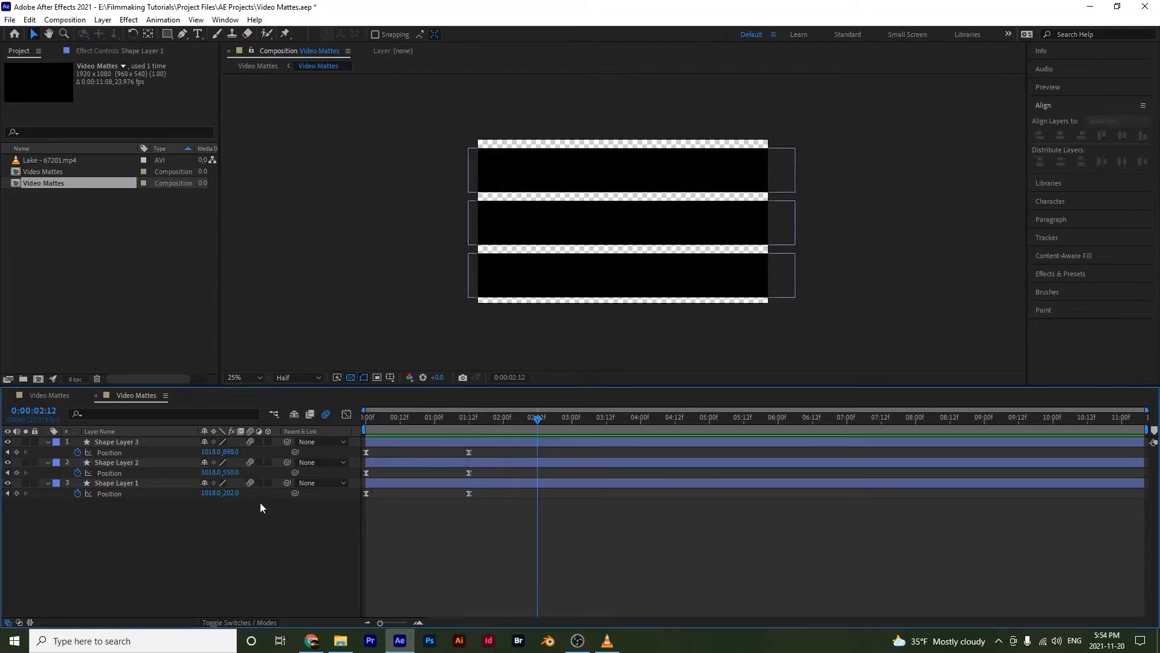
Rename the nested composition containing the three bars as Matte Shapes
{"action": "left_click", "coordinate": [271, 530]}
{"action": "right_click", "coordinate": [175, 530]}
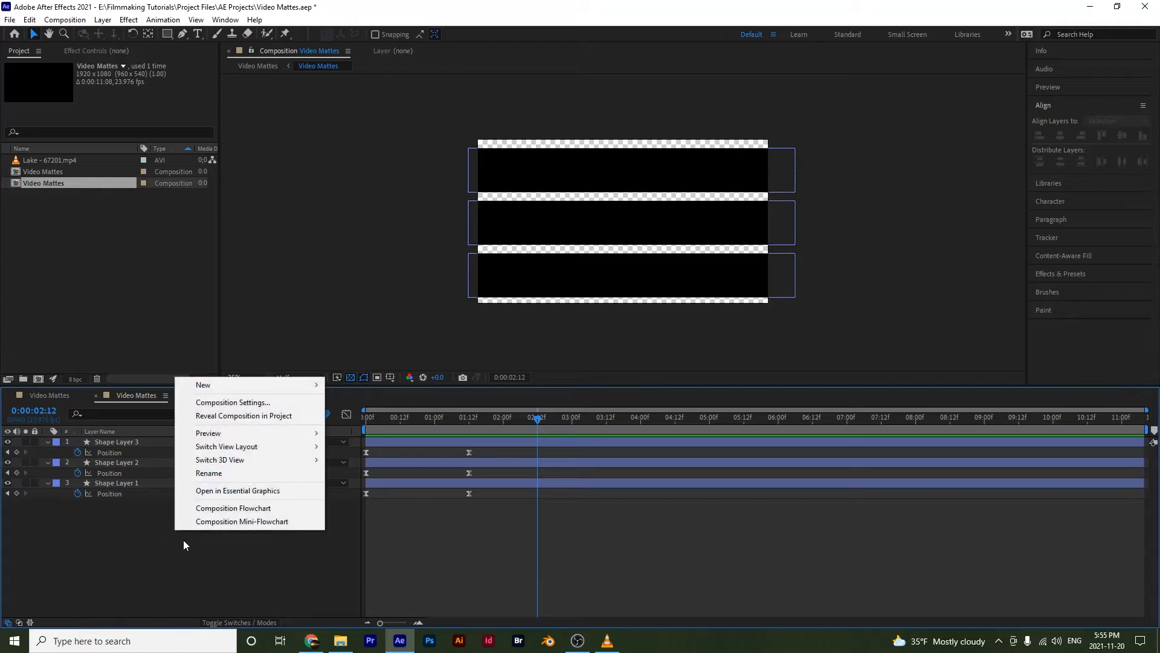
{"action": "left_click", "coordinate": [233, 402]}
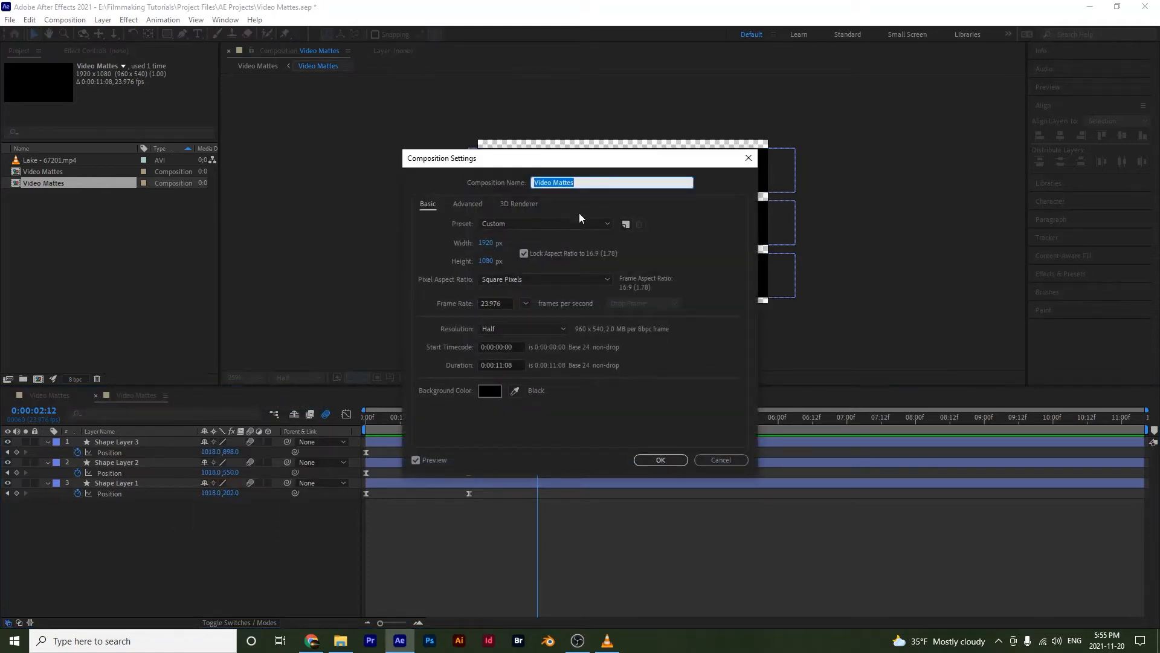
{"action": "type", "text": "Matte"}
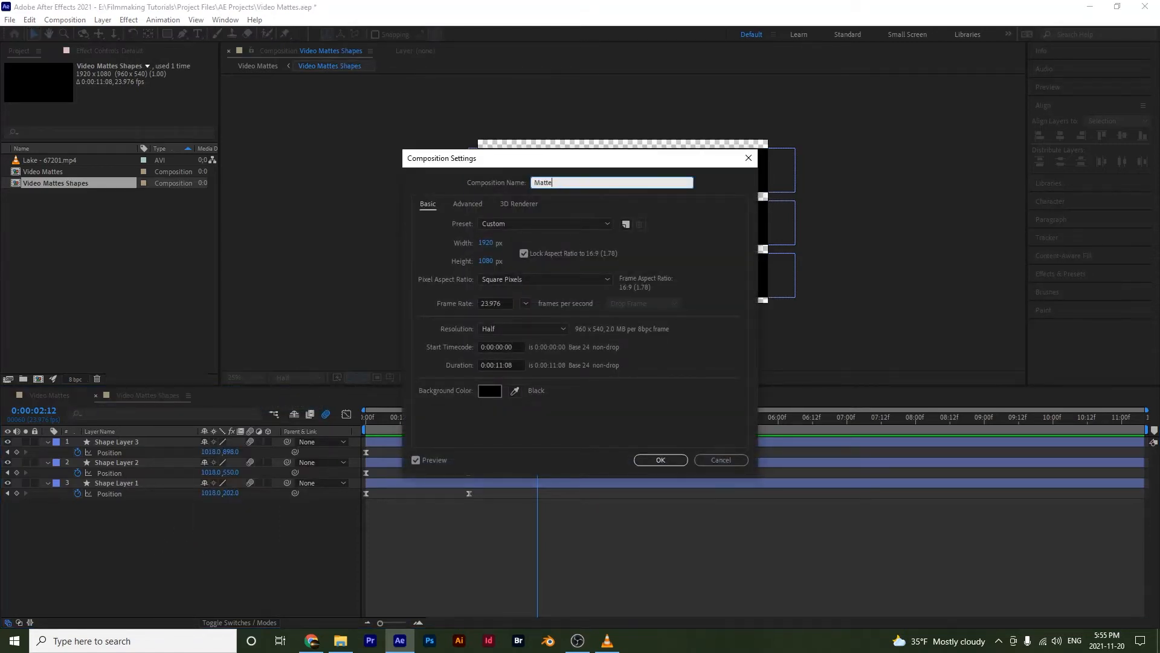
{"action": "type", "text": " Shapes"}
{"action": "key", "text": "Return"}
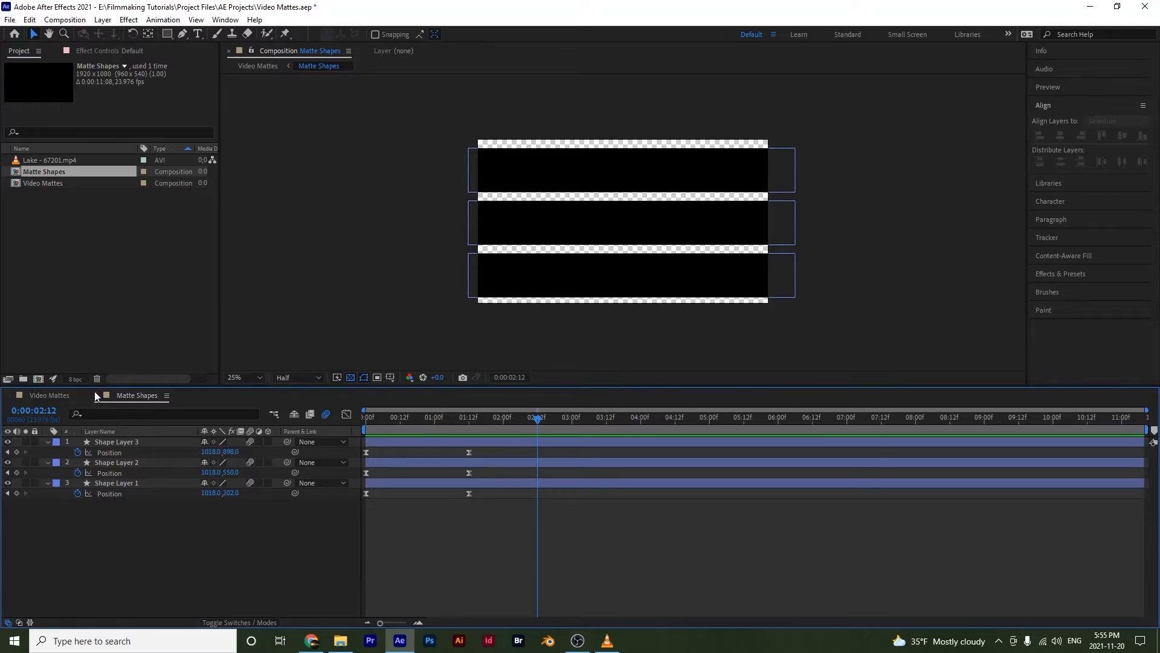
In the Video Mattes composition, set the lake footage's track matte to Alpha Matte "Matte Shapes" and preview the reveal
{"action": "left_click", "coordinate": [58, 398]}
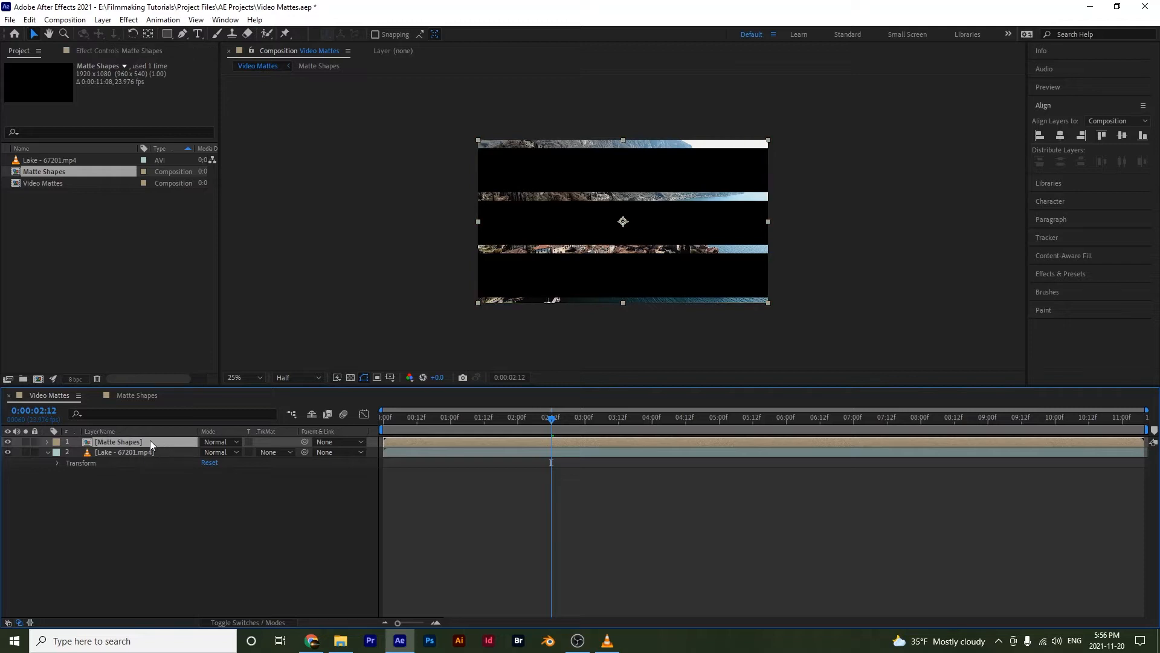
{"action": "left_click", "coordinate": [136, 452]}
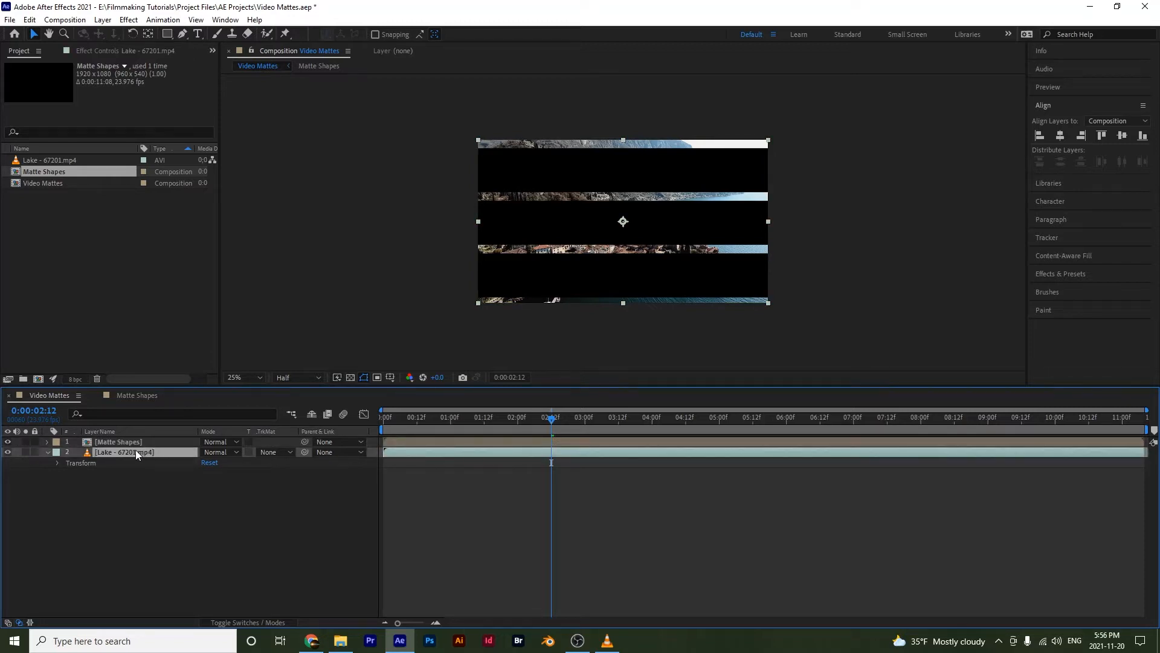
{"action": "left_click", "coordinate": [280, 453]}
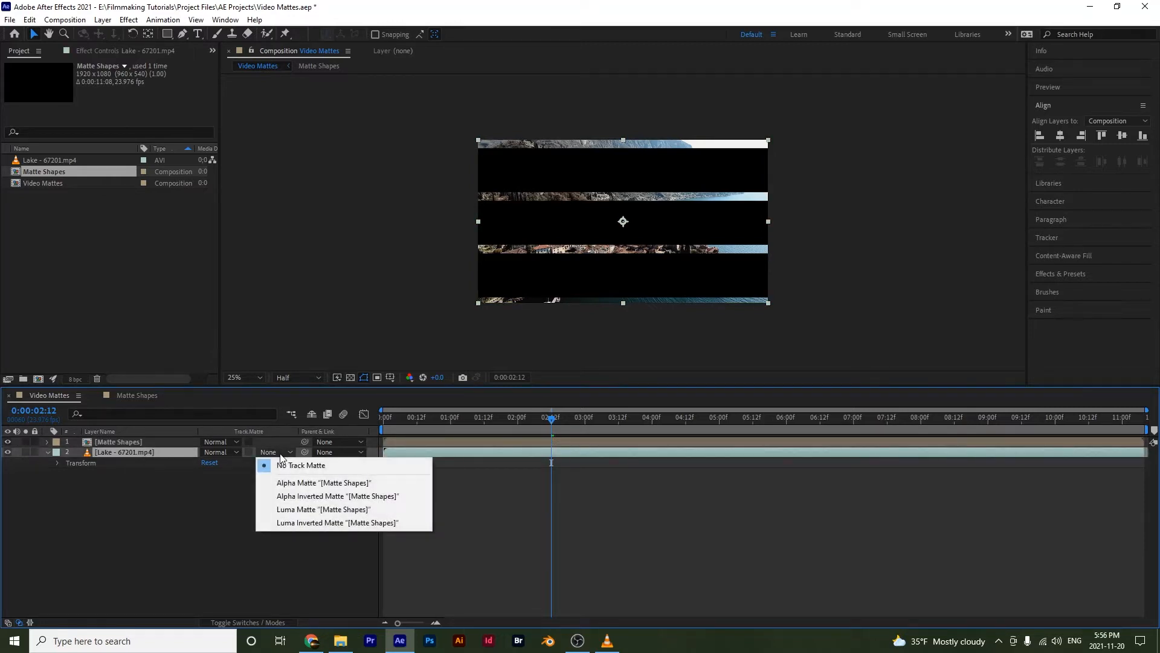
{"action": "left_click", "coordinate": [304, 483]}
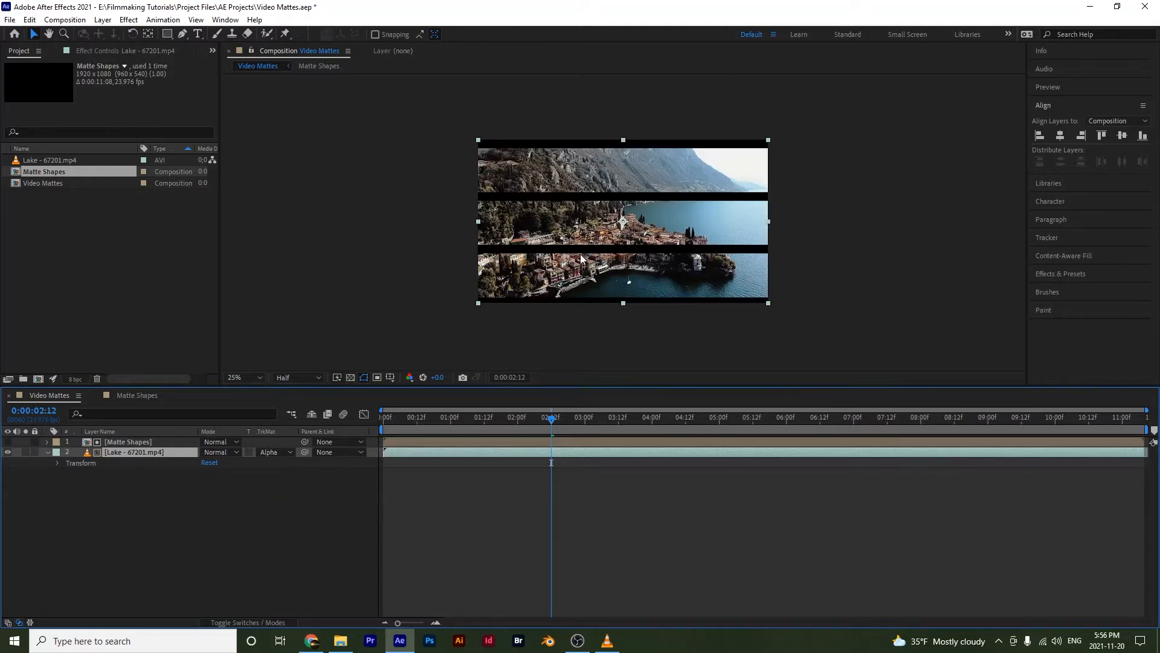
{"action": "left_click", "coordinate": [312, 487]}
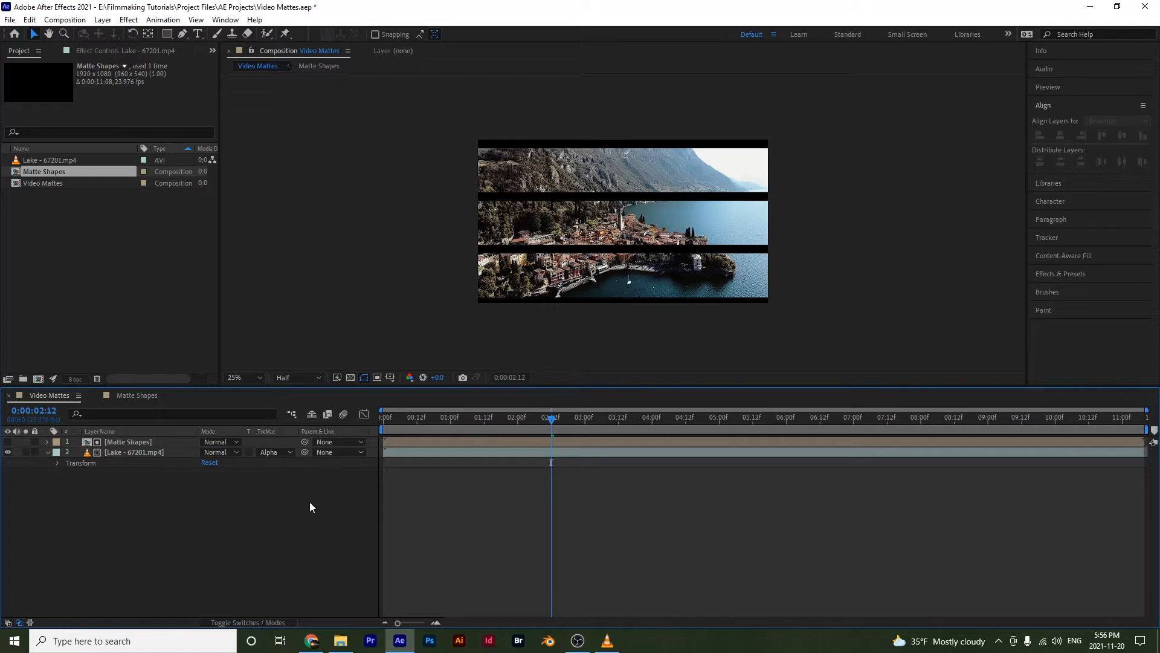
{"action": "key", "text": "space"}
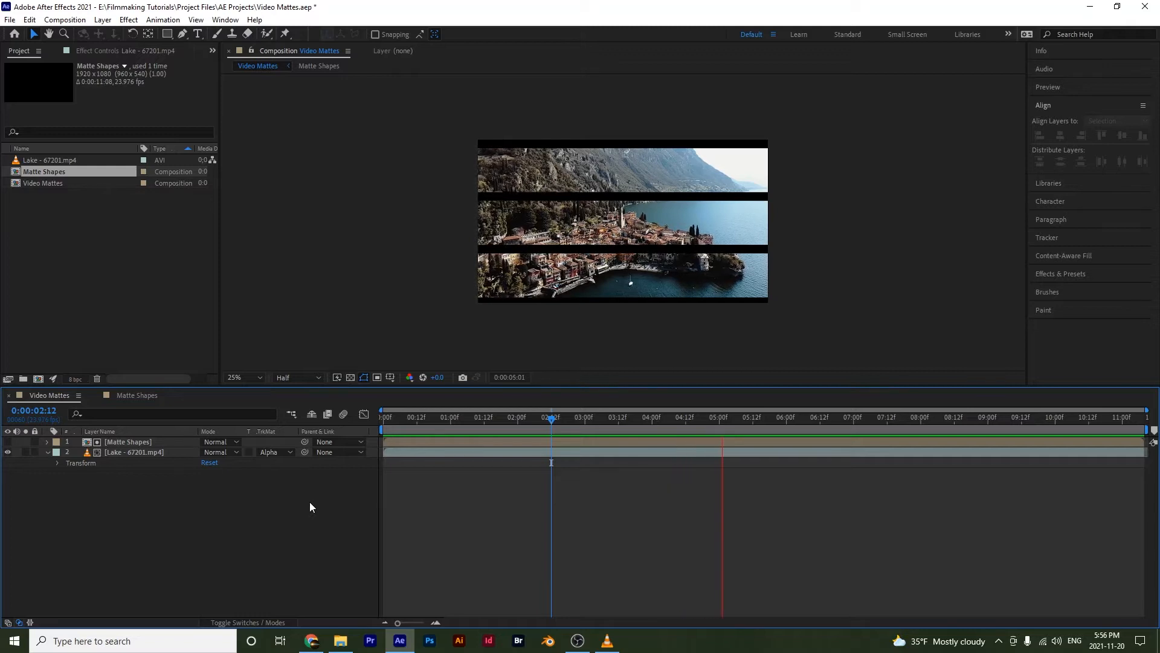
{"action": "key", "text": "space"}
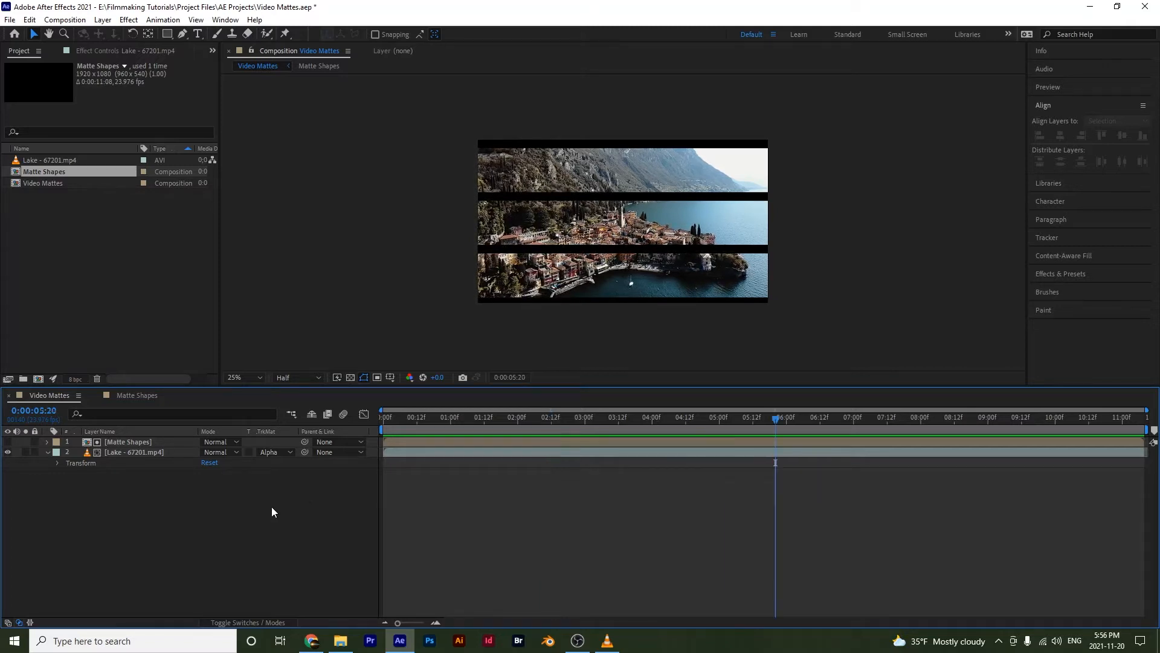
Set the Matte Shapes layer's Rotation to 90° and preview the vertical bars
{"action": "left_click", "coordinate": [135, 441]}
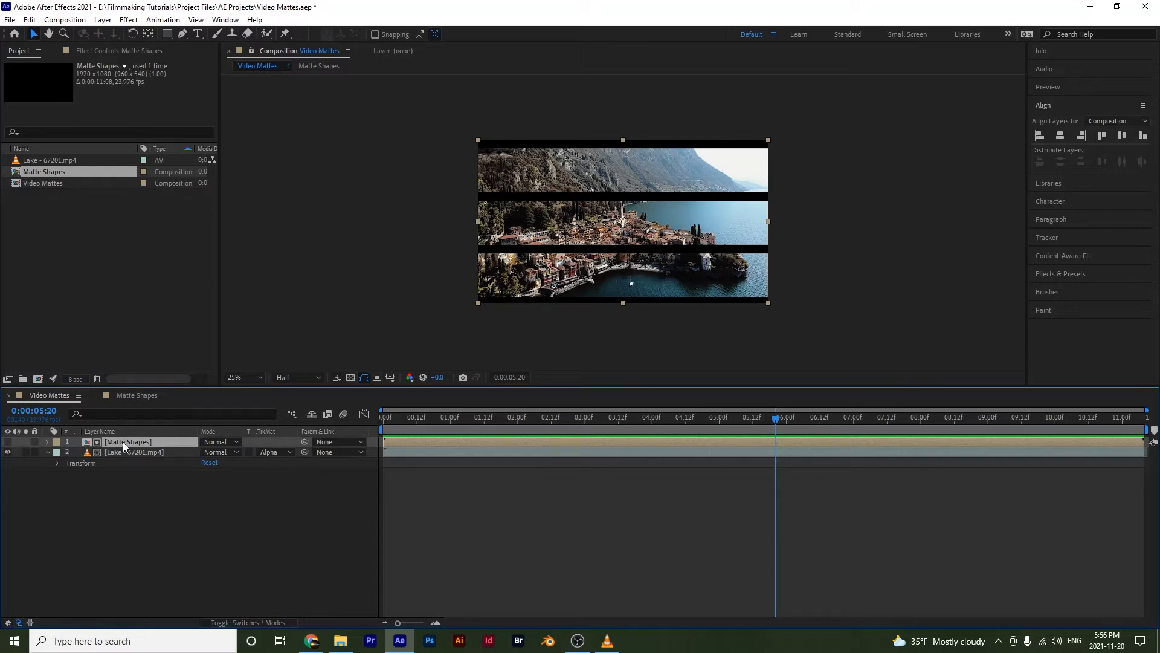
{"action": "key", "text": "r"}
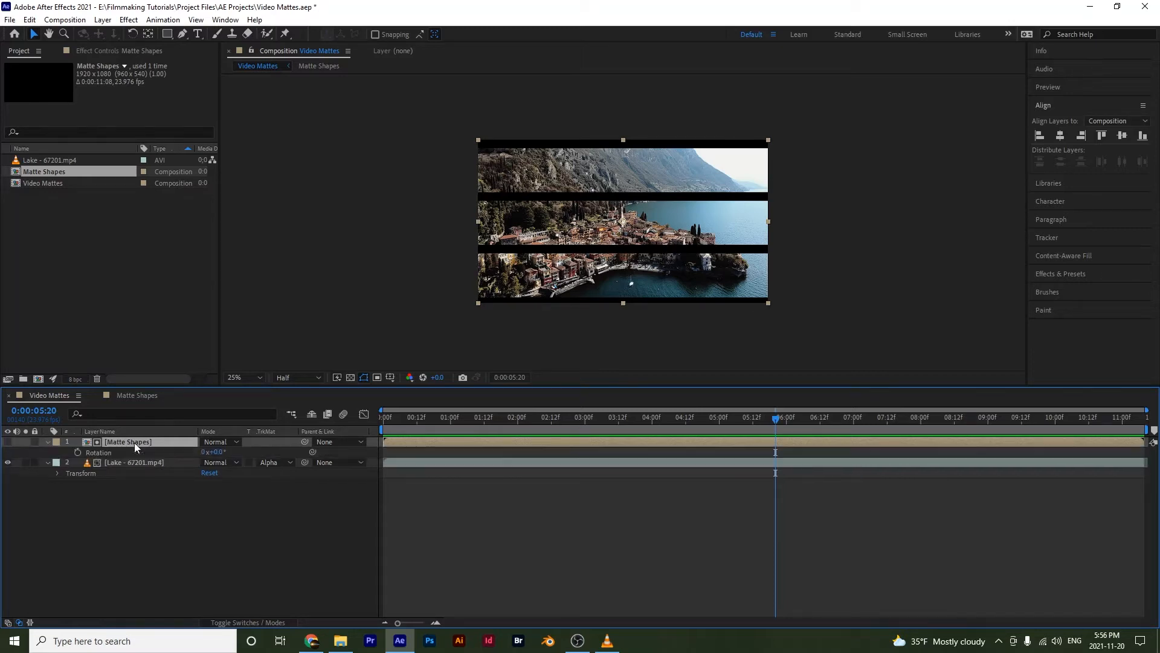
{"action": "left_click", "coordinate": [219, 452]}
{"action": "type", "text": "90"}
{"action": "key", "text": "Return"}
{"action": "key", "text": "space"}
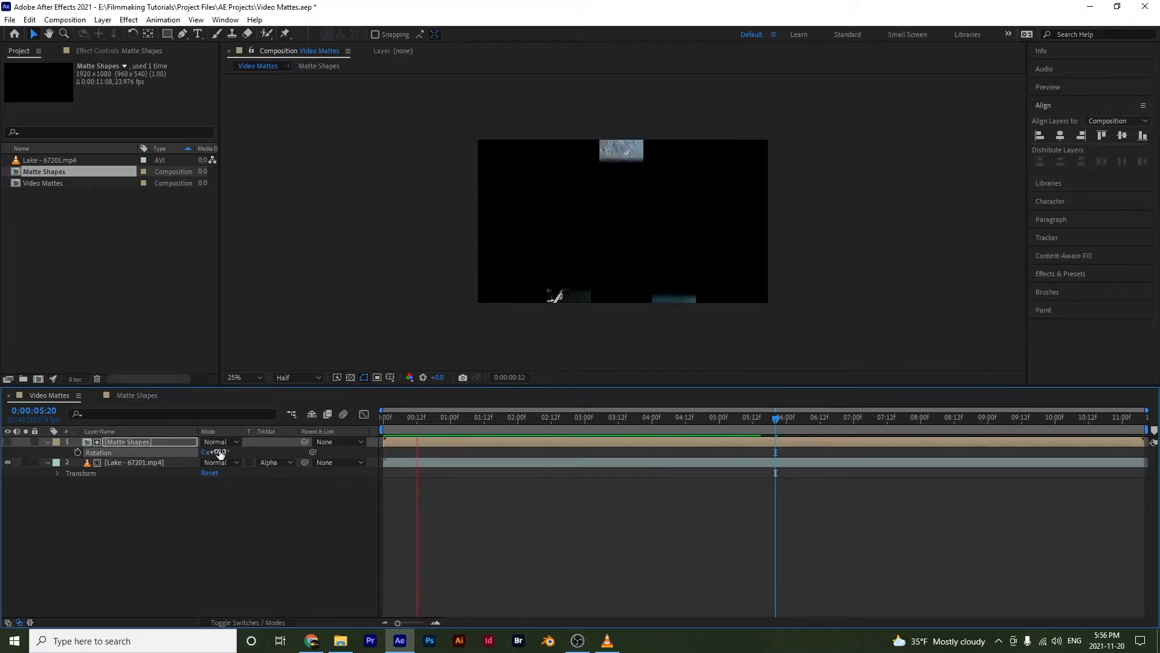
{"action": "key", "text": "space"}
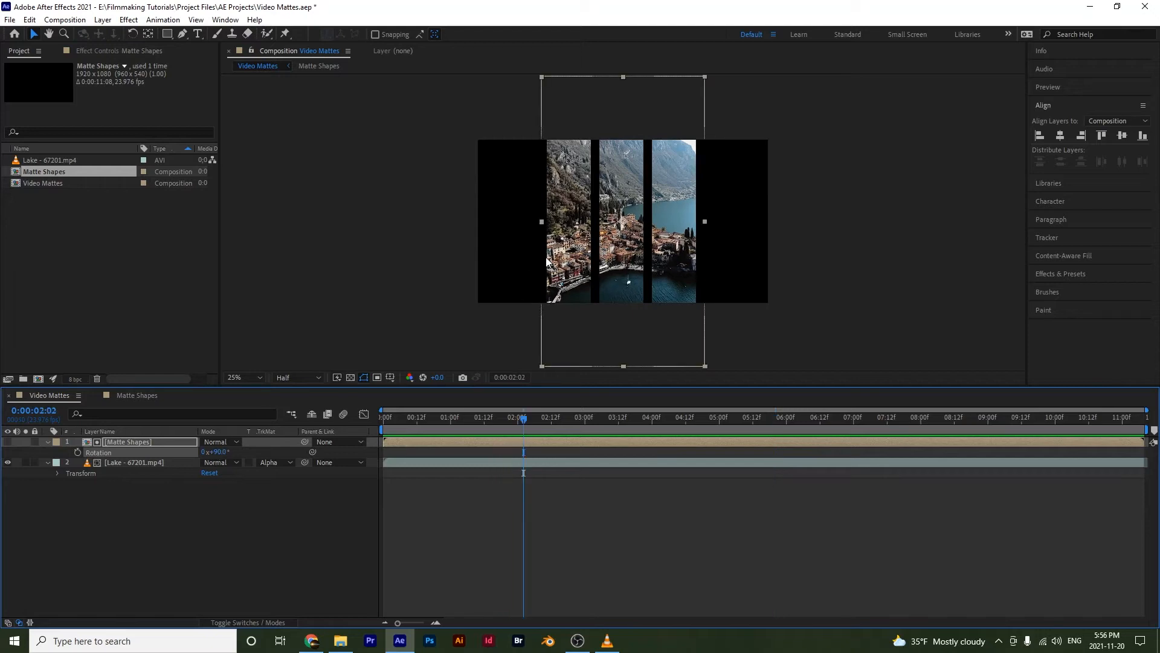
Move the rotated Matte Shapes layer left until its first bar meets the frame's left edge, and preview it
{"action": "left_click_drag", "start_coordinate": [561, 256], "coordinate": [495, 259]}
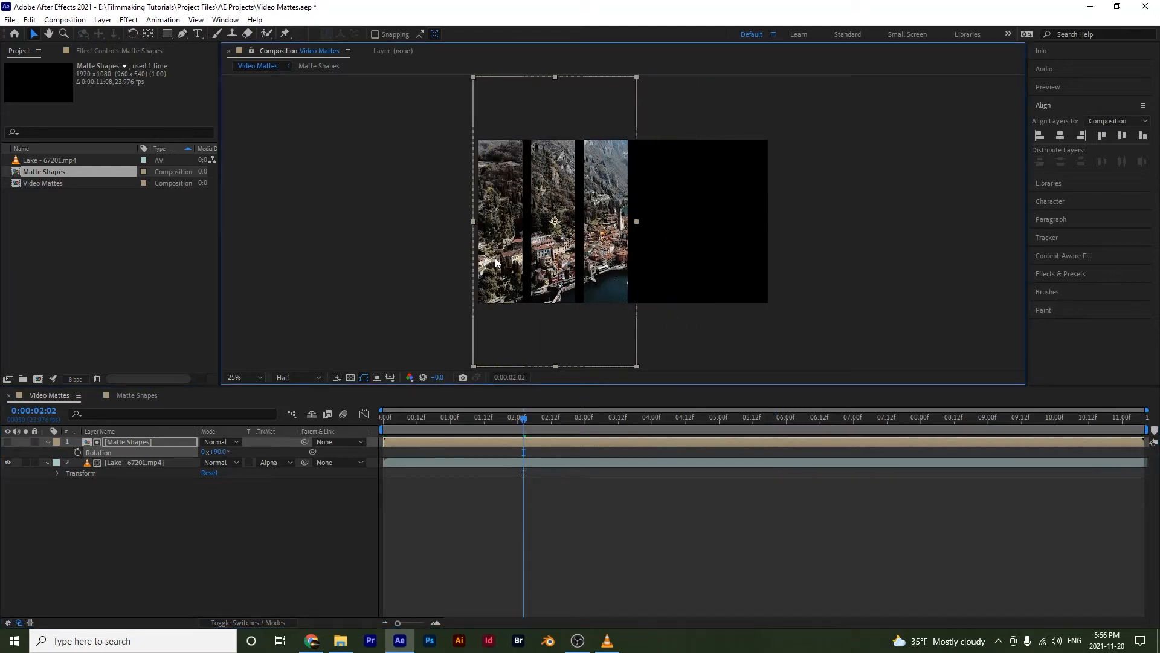
{"action": "key", "text": "space"}
{"action": "key", "text": "space"}
Scale the Matte Shapes layer up to 145% and preview the wider bars
{"action": "left_click", "coordinate": [147, 440]}
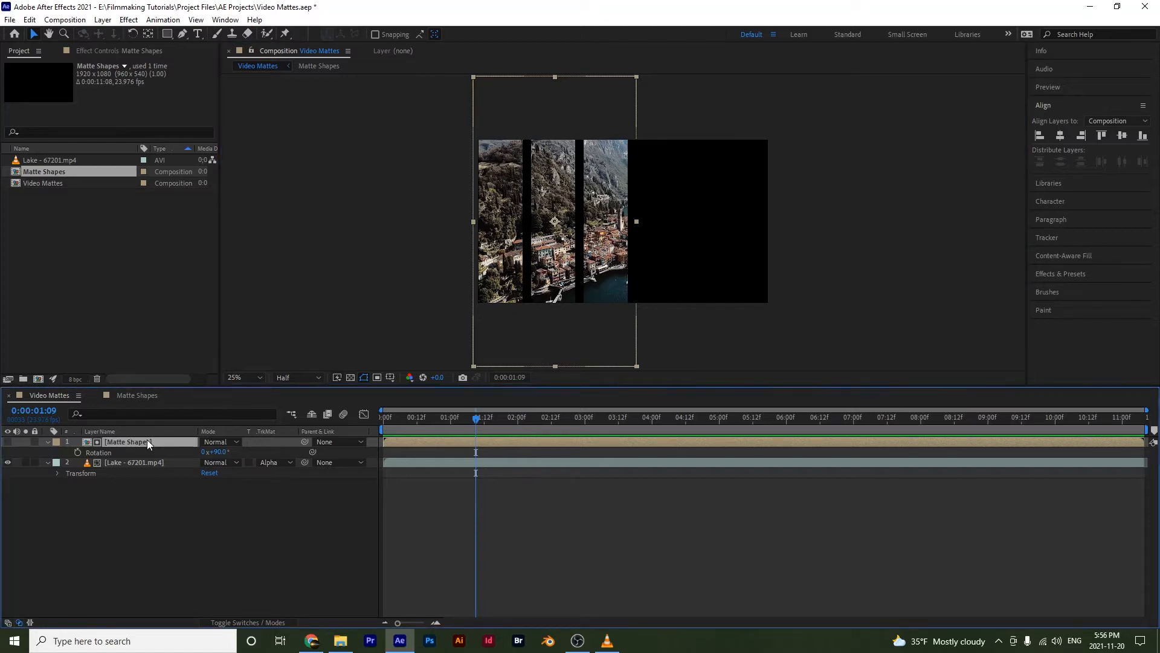
{"action": "key", "text": "s"}
{"action": "left_click_drag", "start_coordinate": [218, 452], "coordinate": [242, 446]}
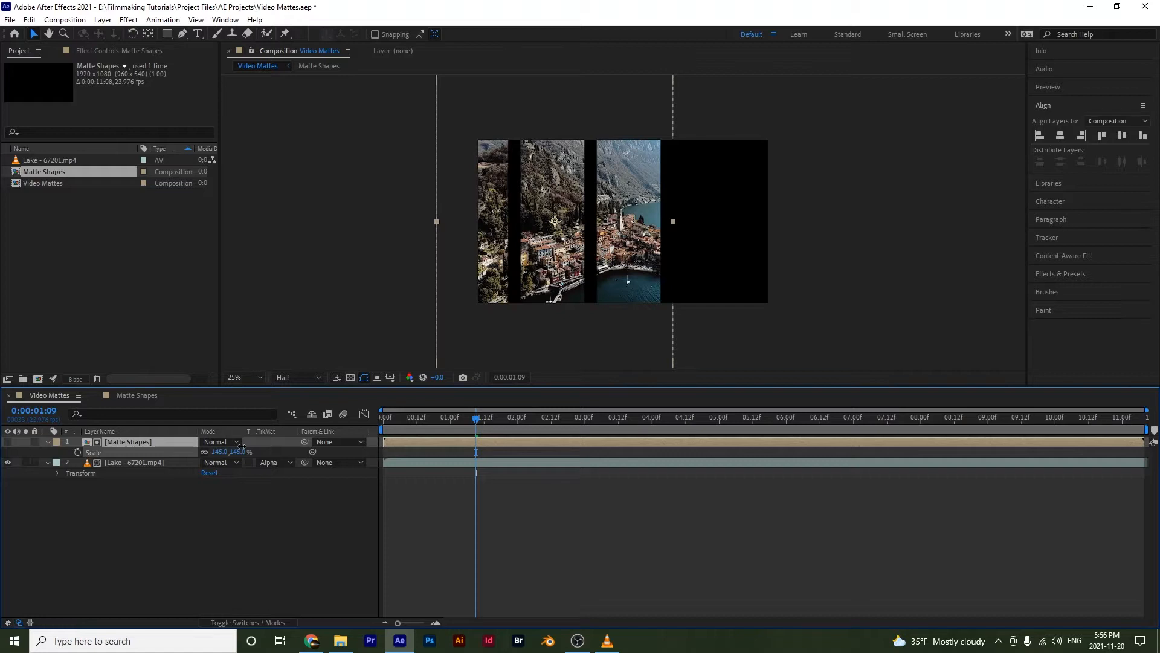
{"action": "key", "text": "space"}
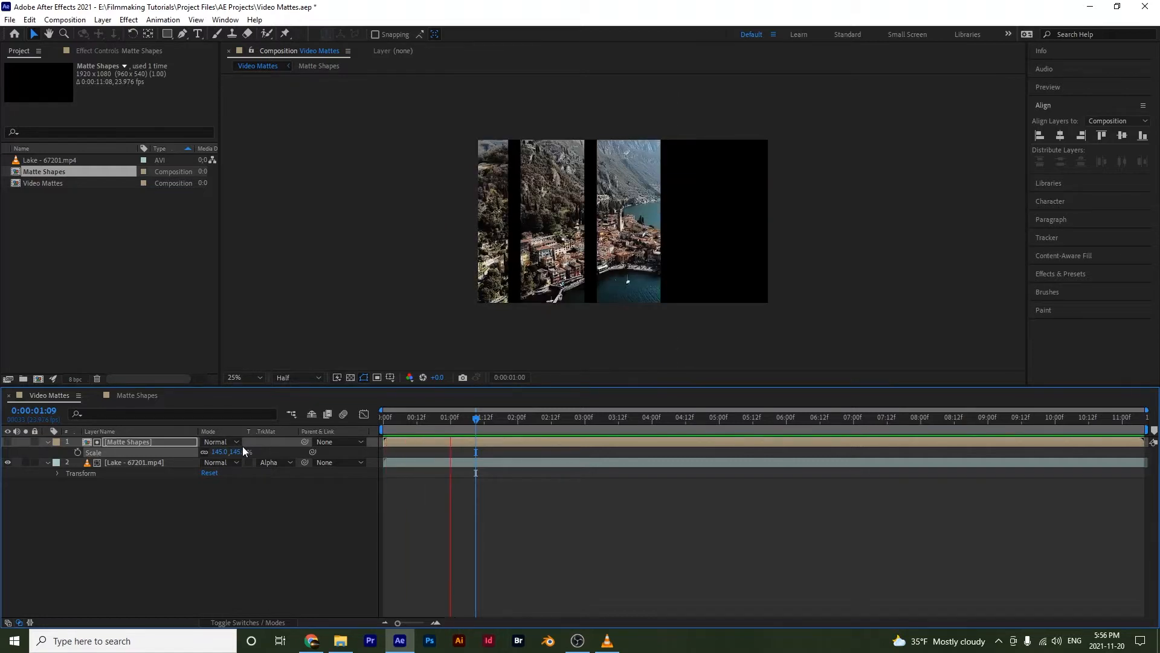
{"action": "key", "text": "space"}
Shift the enlarged Matte Shapes layer to the right within the frame and deselect it
{"action": "left_click", "coordinate": [571, 235]}
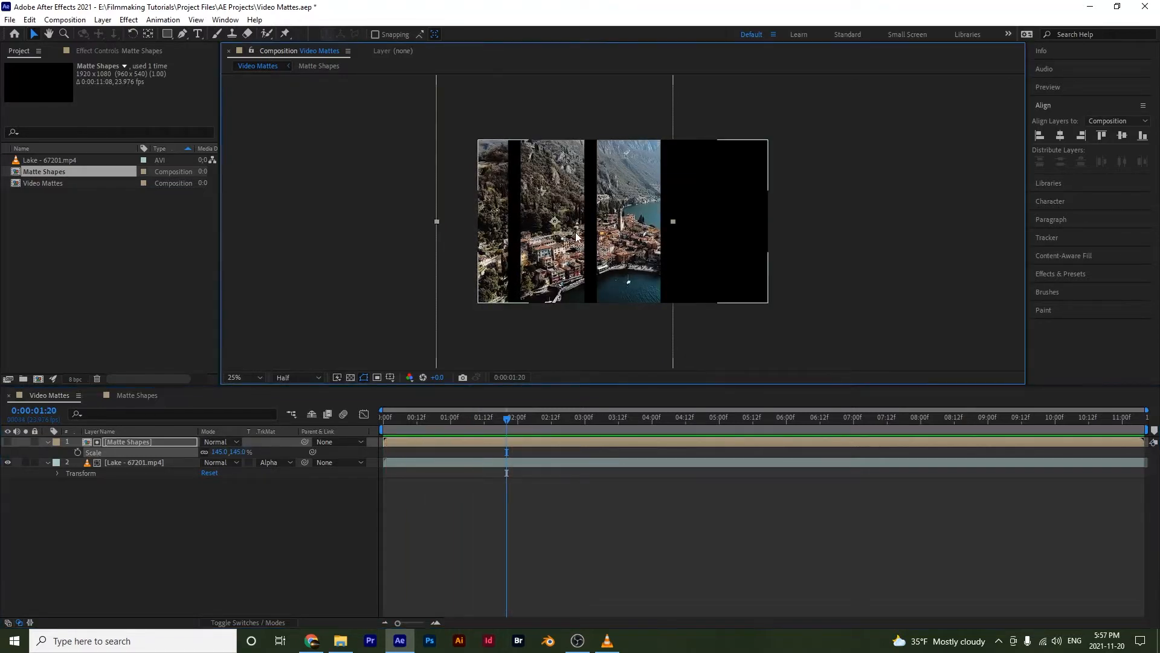
{"action": "left_click_drag", "start_coordinate": [563, 260], "coordinate": [597, 257]}
{"action": "left_click", "coordinate": [295, 510]}
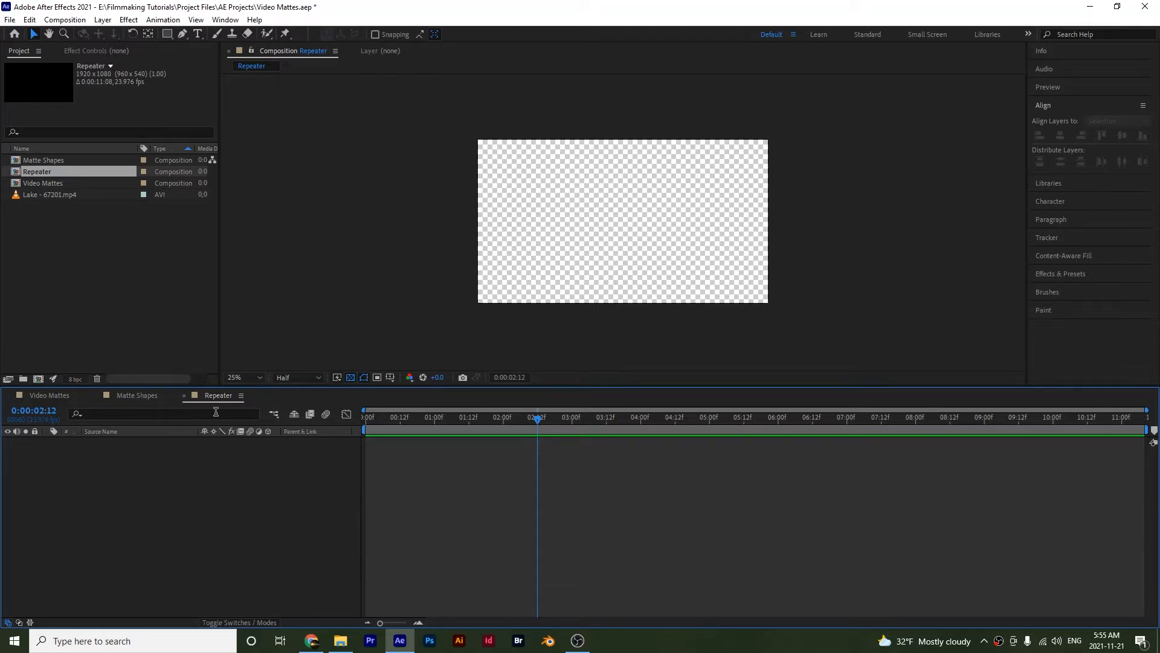
Draw a vertical rectangle of about 160 × 1180 px near the Repeater composition's left side and center its anchor point
{"action": "left_click", "coordinate": [167, 34]}
{"action": "mouse_move", "coordinate": [510, 134]}
{"action": "left_mouse_down"}
{"action": "mouse_move", "coordinate": [525, 157]}
{"action": "mouse_move", "coordinate": [534, 312]}
{"action": "left_mouse_up"}
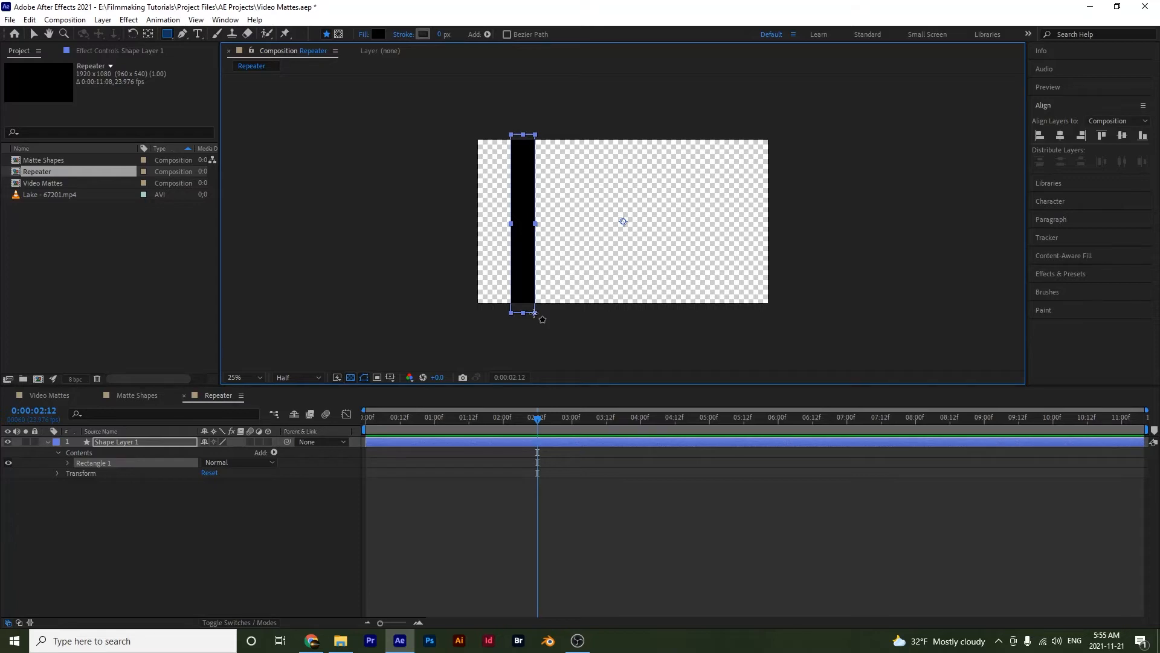
{"action": "key", "text": "ctrl+alt+Home"}
Add a Repeater to the rectangle shape and set its Copies to 7
{"action": "left_click", "coordinate": [275, 452]}
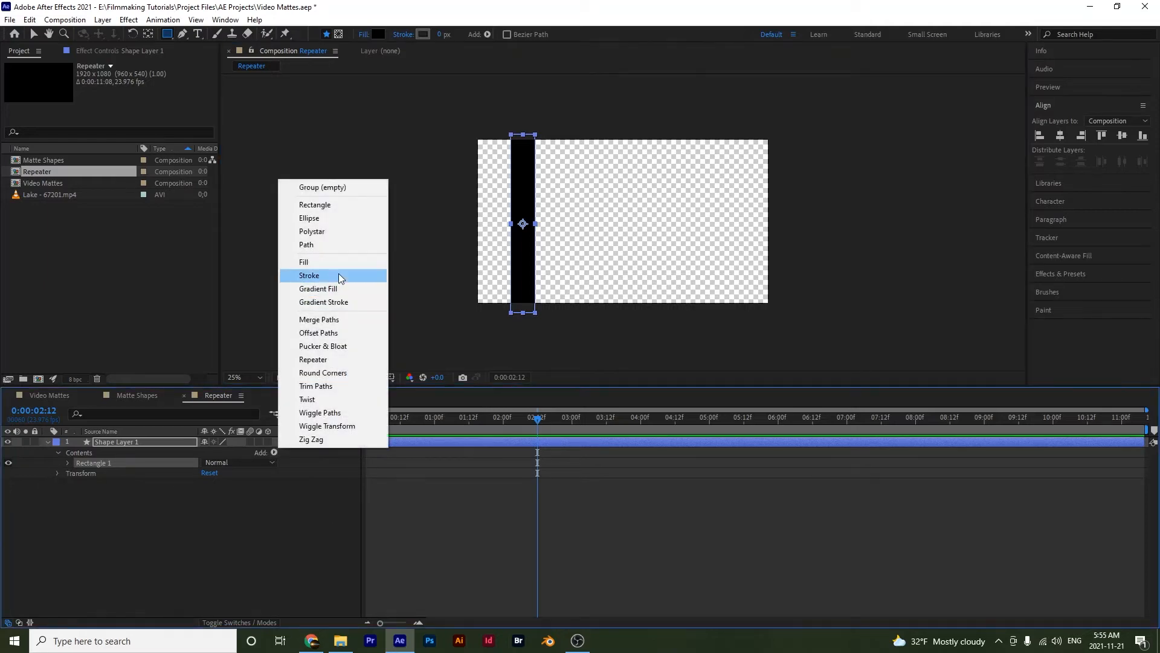
{"action": "left_click", "coordinate": [342, 359]}
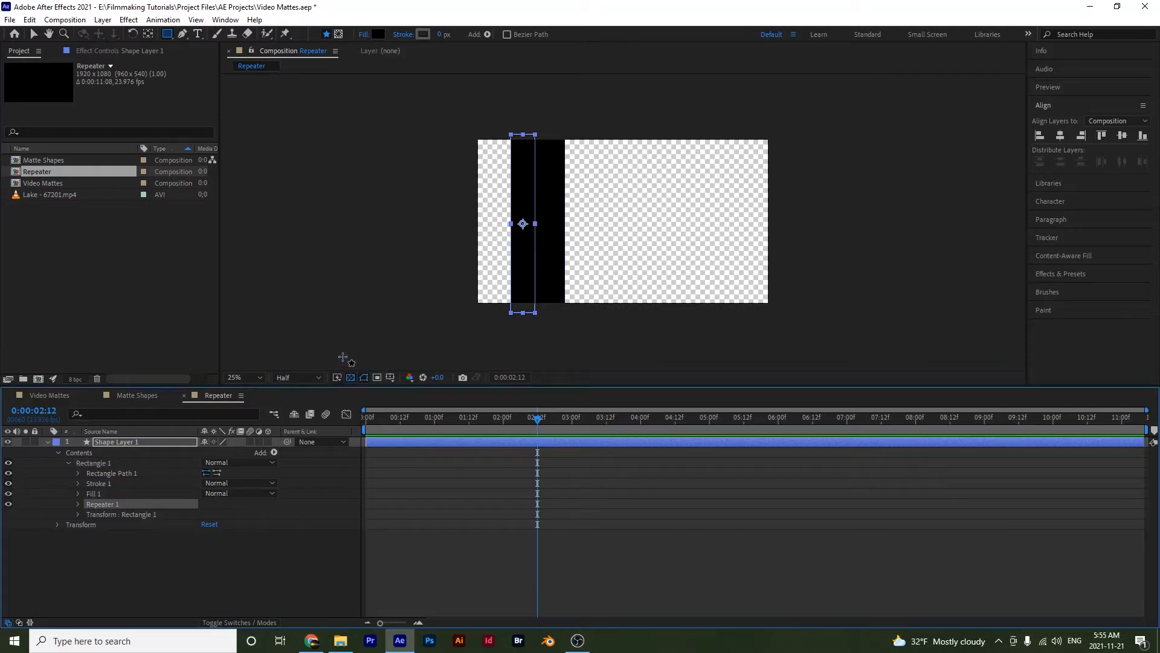
{"action": "left_click", "coordinate": [77, 504]}
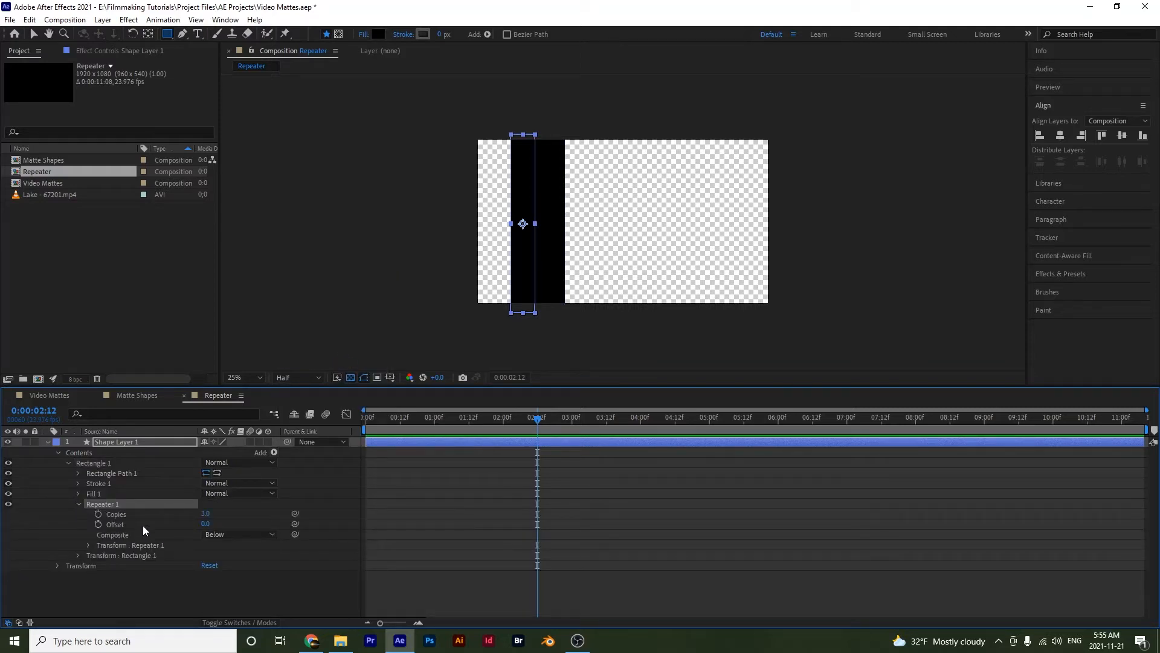
{"action": "left_click", "coordinate": [204, 514]}
{"action": "key", "text": "Return"}
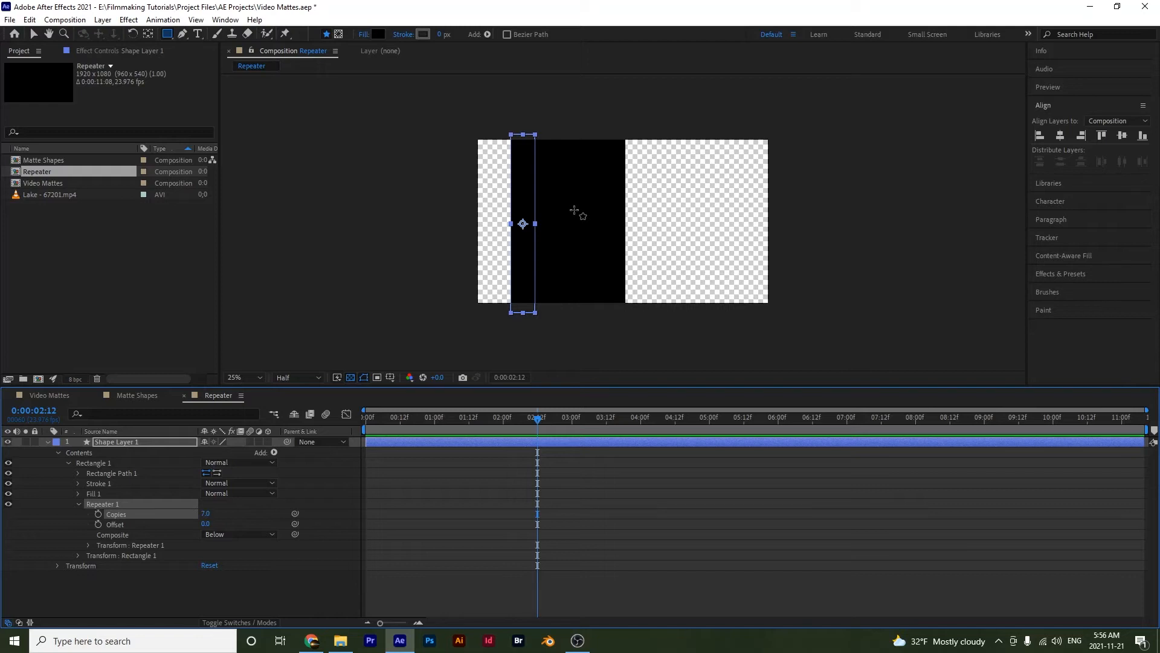
Narrow the repeated rectangle's path size to 77 × 1180 px to leave gaps between the copies
{"action": "left_click", "coordinate": [310, 578]}
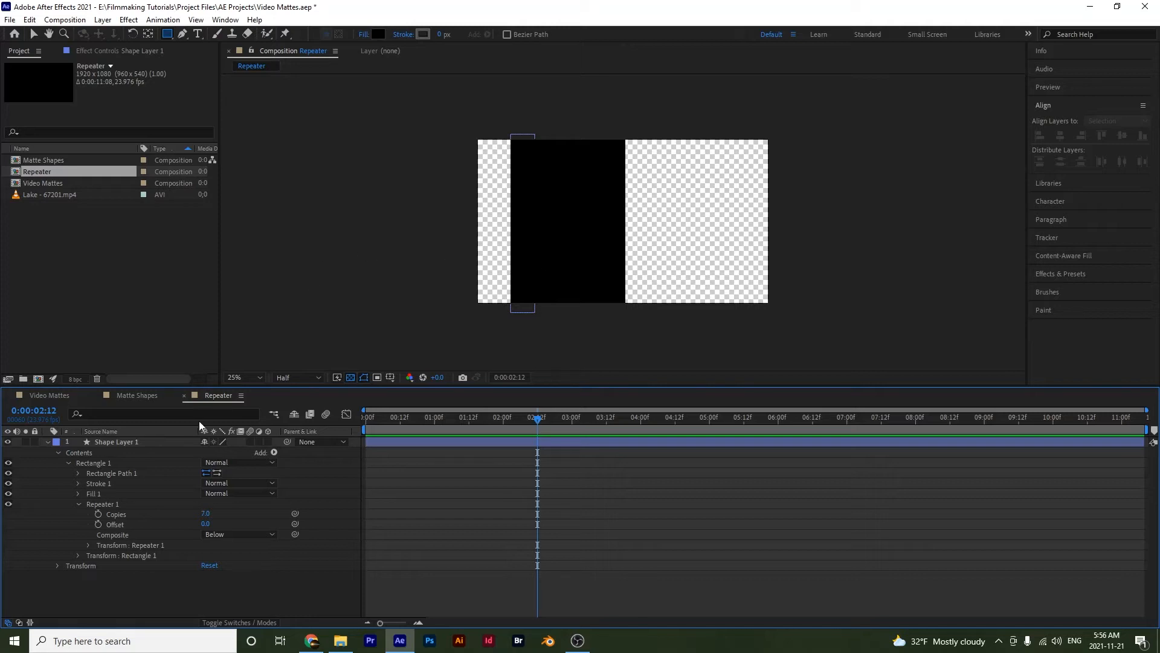
{"action": "left_click", "coordinate": [78, 473]}
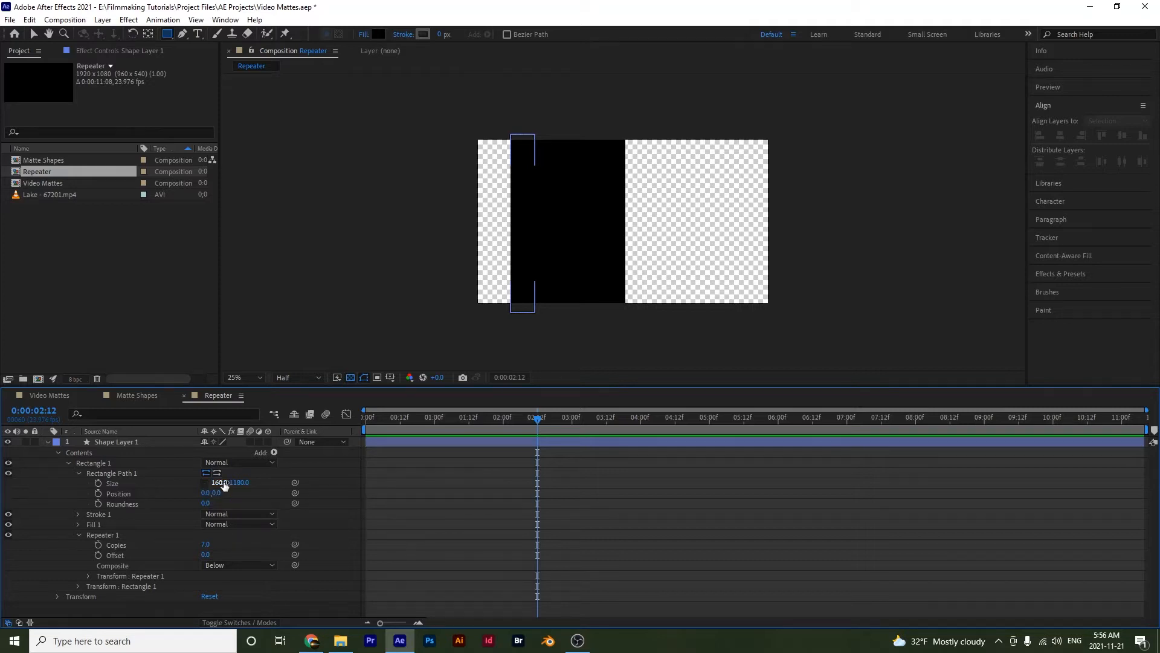
{"action": "left_click_drag", "start_coordinate": [220, 482], "coordinate": [180, 493]}
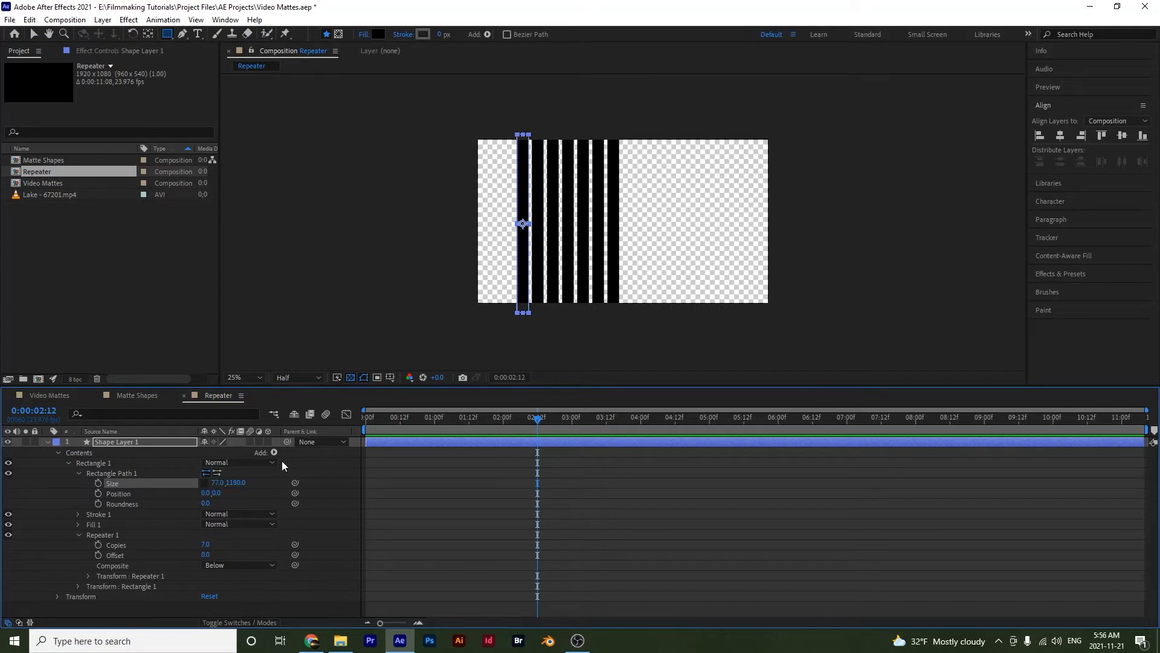
Try scaling the repeated rectangle's own transform to 196%, and undo the scale
{"action": "left_click", "coordinate": [74, 585]}
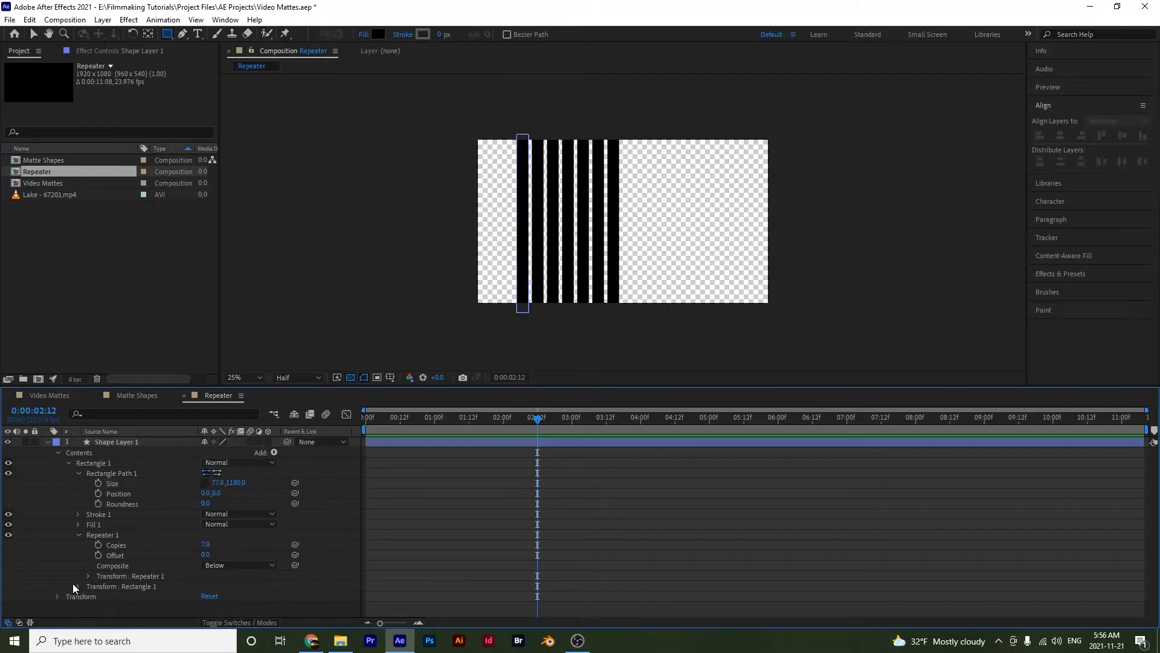
{"action": "left_click", "coordinate": [77, 587]}
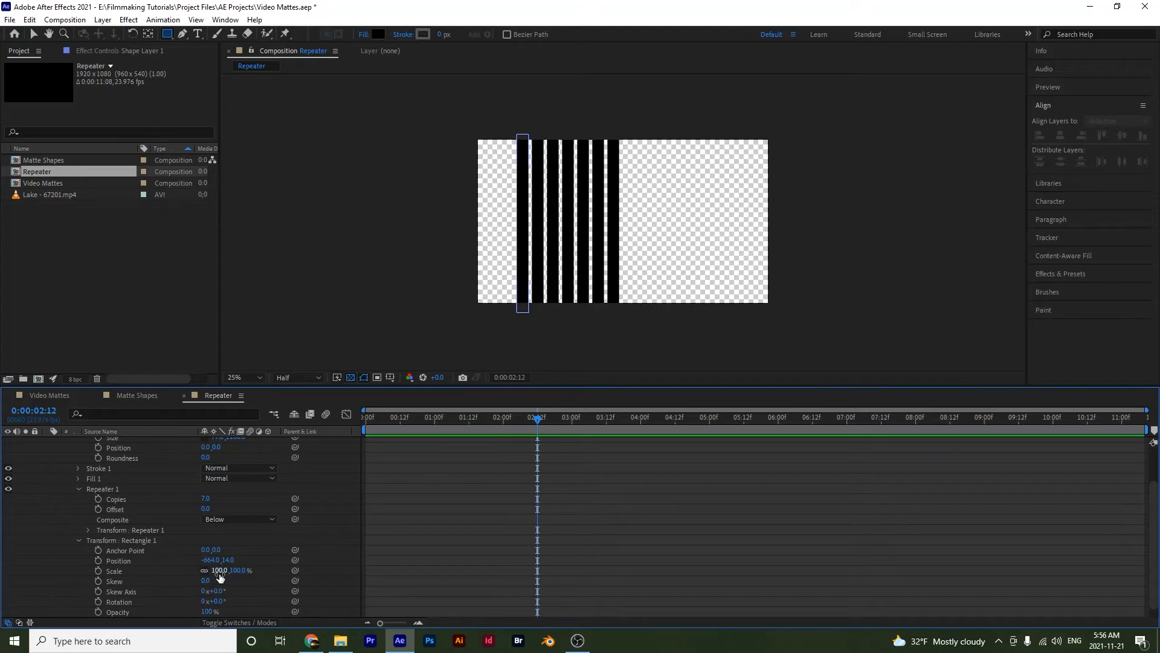
{"action": "left_click_drag", "start_coordinate": [219, 570], "coordinate": [275, 567]}
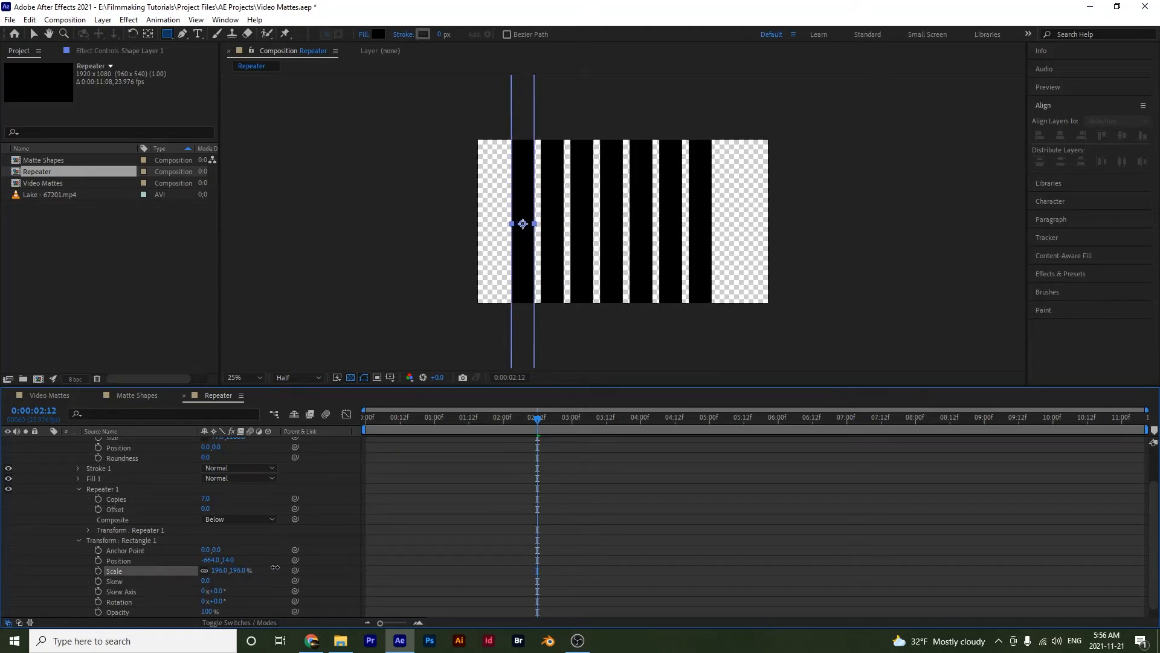
{"action": "key", "text": "ctrl+z"}
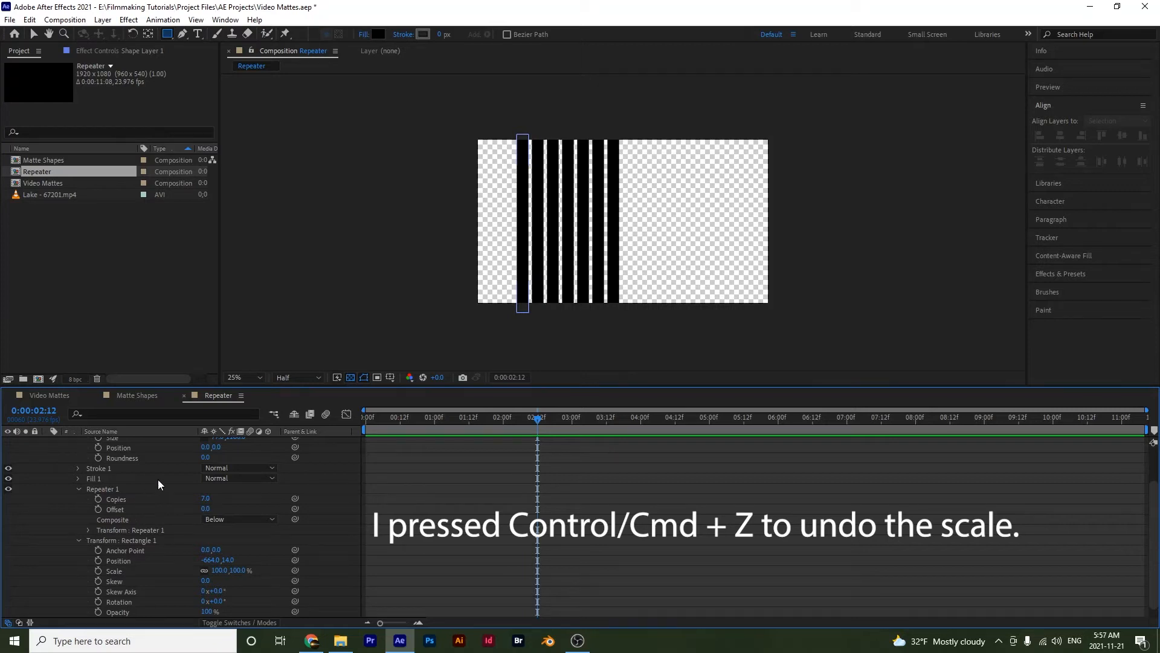
Align the repeated rectangle's shape layer to the composition's left edge
{"action": "left_click", "coordinate": [527, 278]}
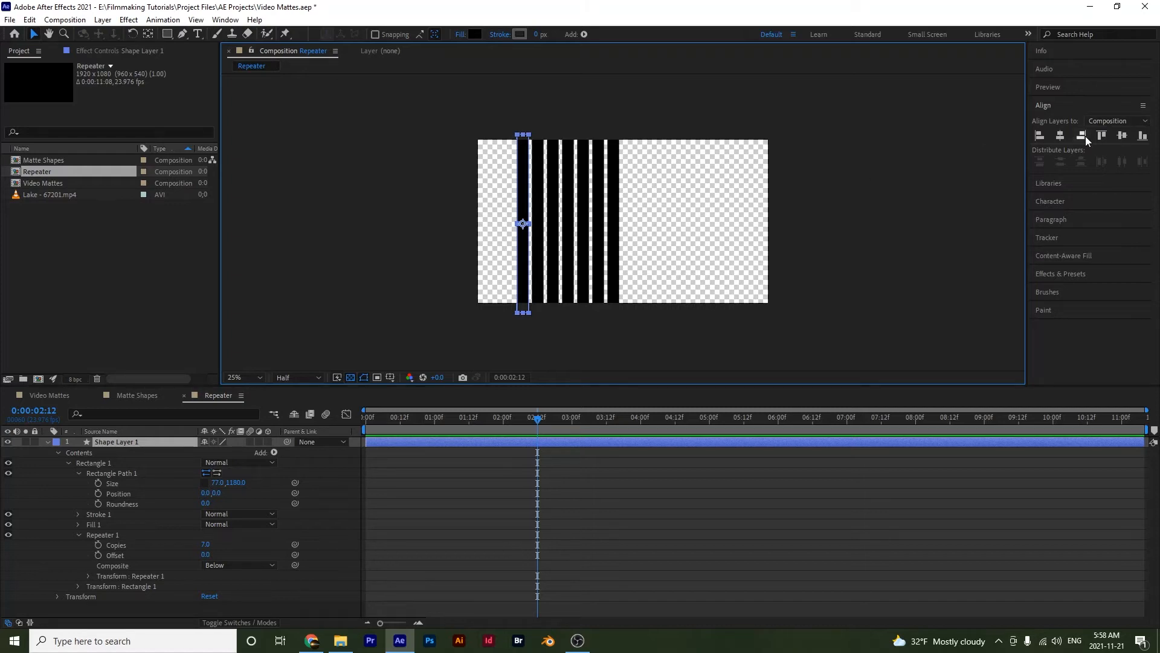
{"action": "left_click", "coordinate": [1040, 139]}
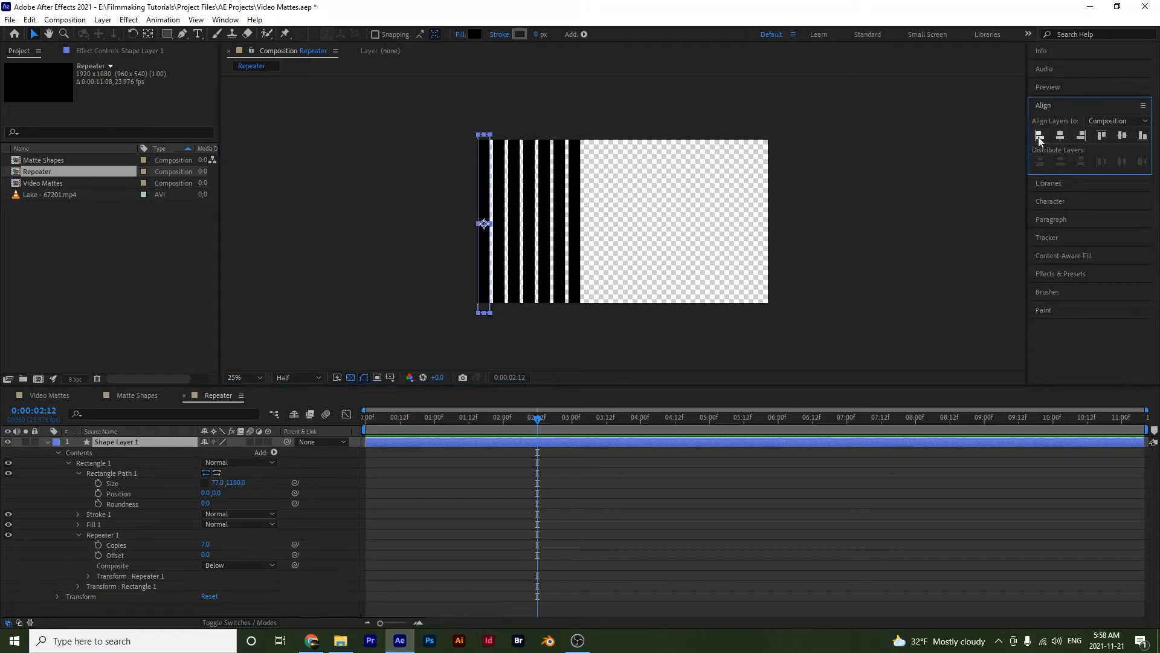
{"action": "left_click", "coordinate": [491, 506]}
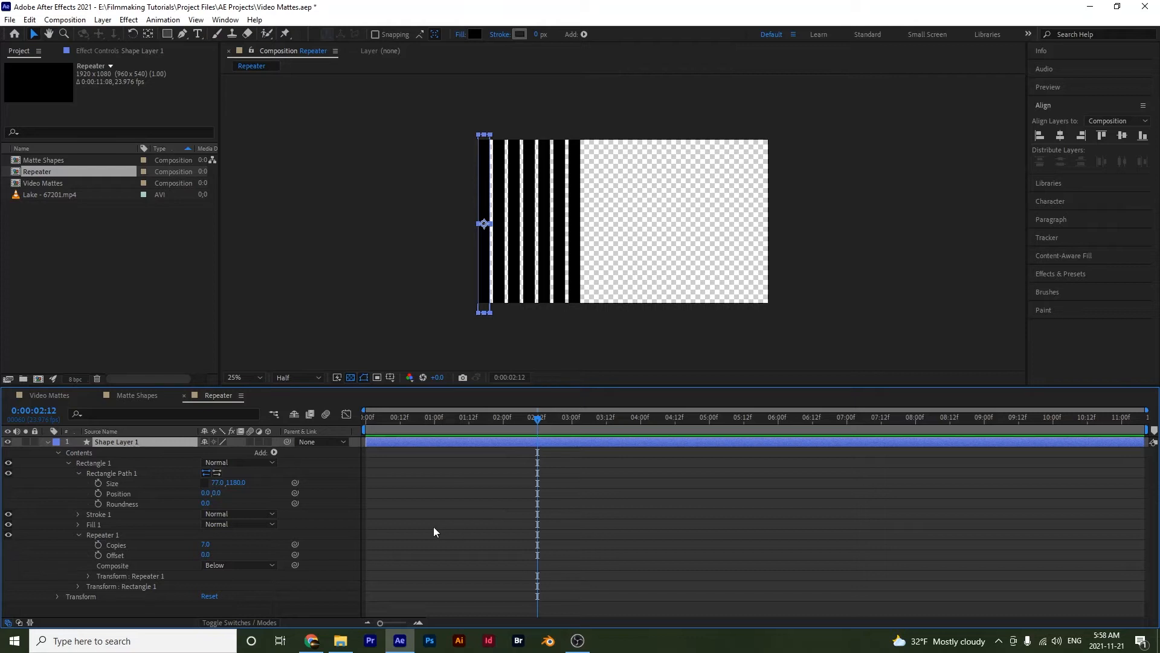
Keyframe the Repeater's Copies at 7 at 0:00:01:00 and at 0 at 0:00:00:00
{"action": "left_click", "coordinate": [434, 419]}
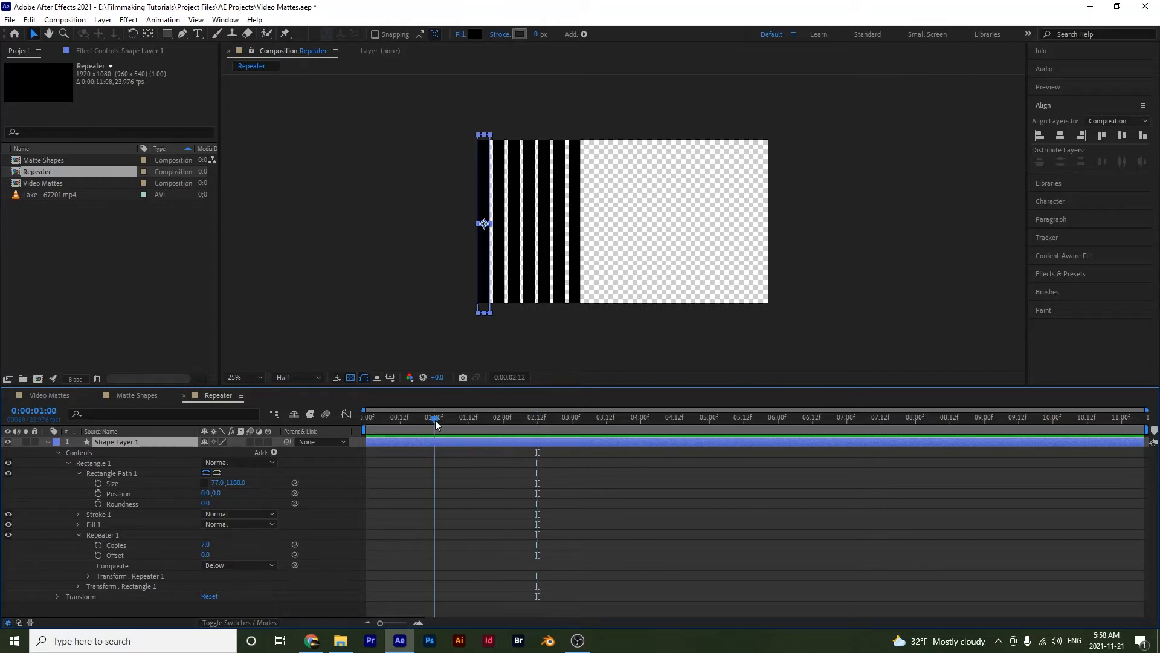
{"action": "left_click", "coordinate": [99, 545]}
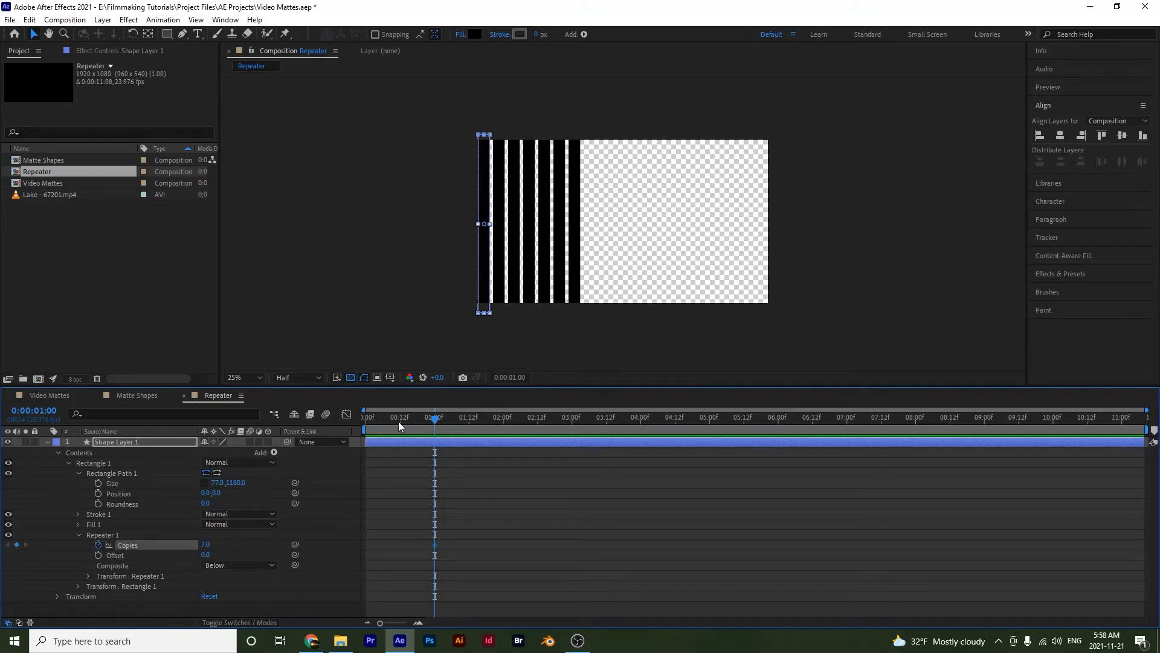
{"action": "left_click_drag", "start_coordinate": [397, 422], "coordinate": [274, 433]}
{"action": "left_click", "coordinate": [205, 543]}
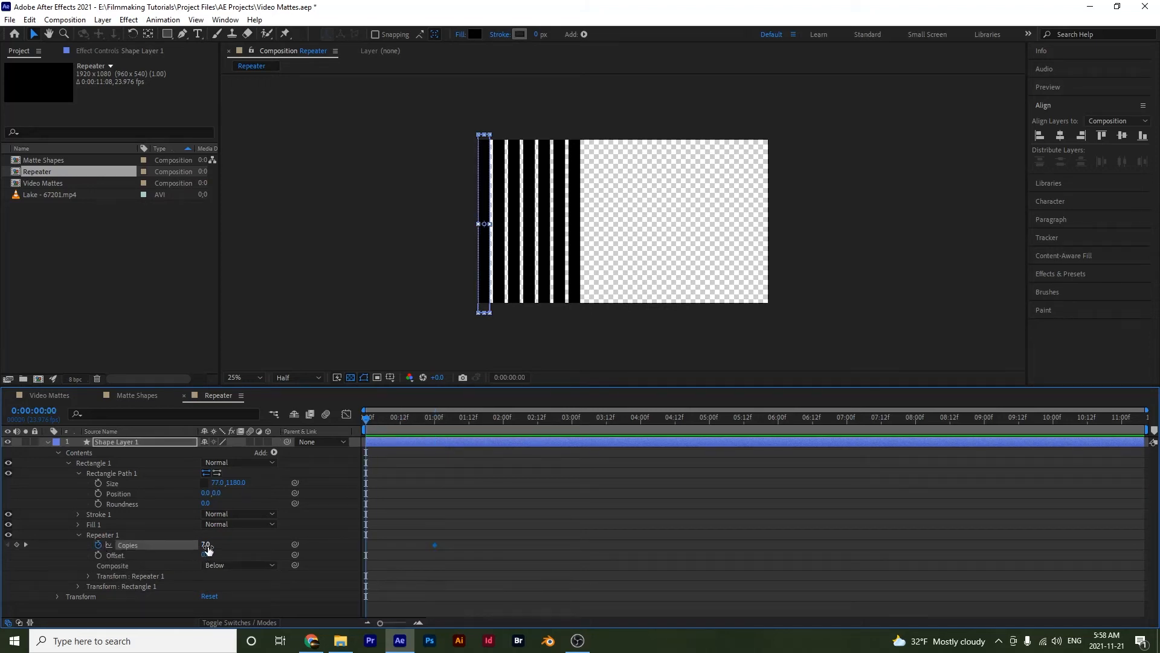
{"action": "type", "text": "0"}
{"action": "key", "text": "Return"}
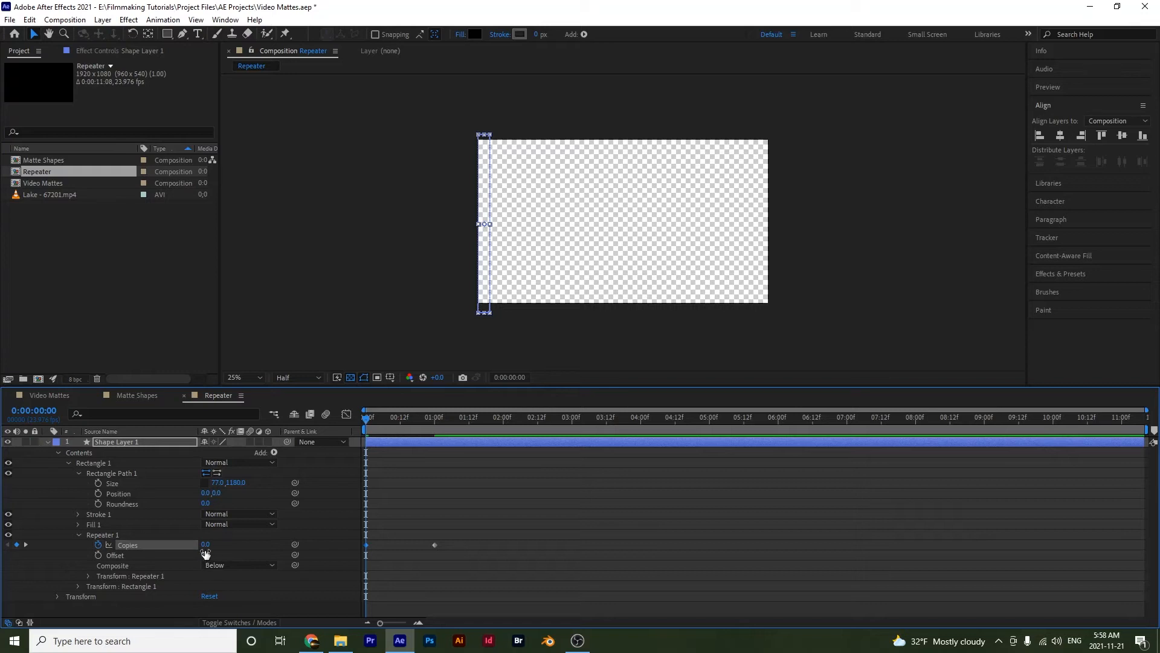
Apply Easy Ease to both Copies keyframes and preview the bar animation
{"action": "left_click_drag", "start_coordinate": [516, 557], "coordinate": [350, 511]}
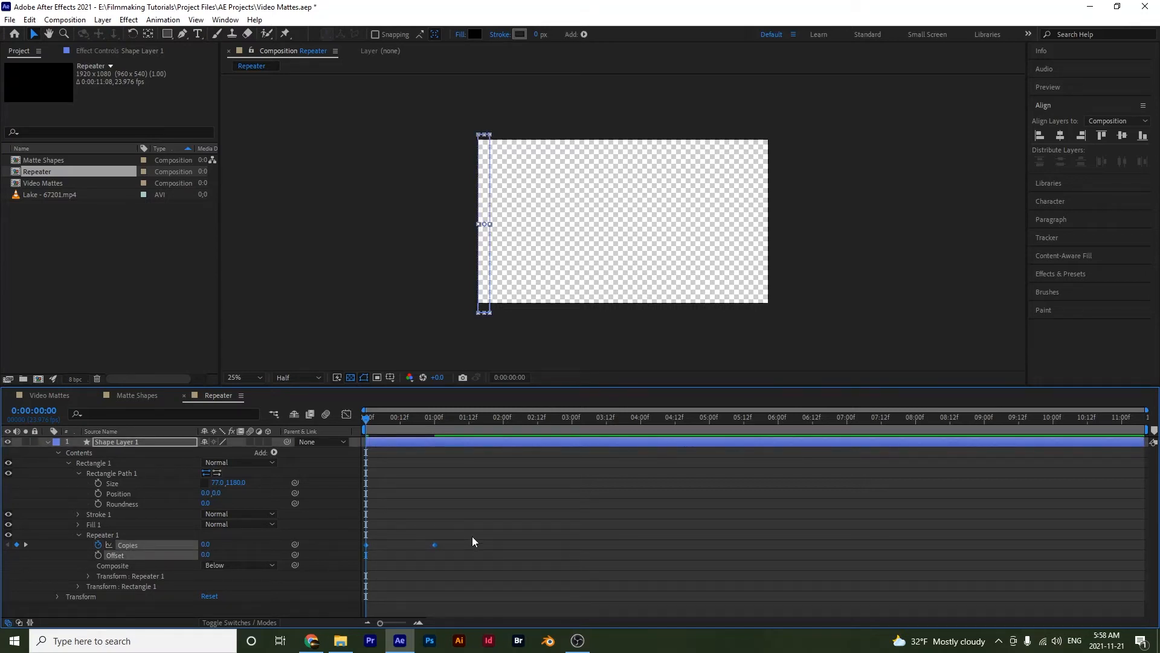
{"action": "left_click", "coordinate": [470, 502]}
{"action": "key", "text": "space"}
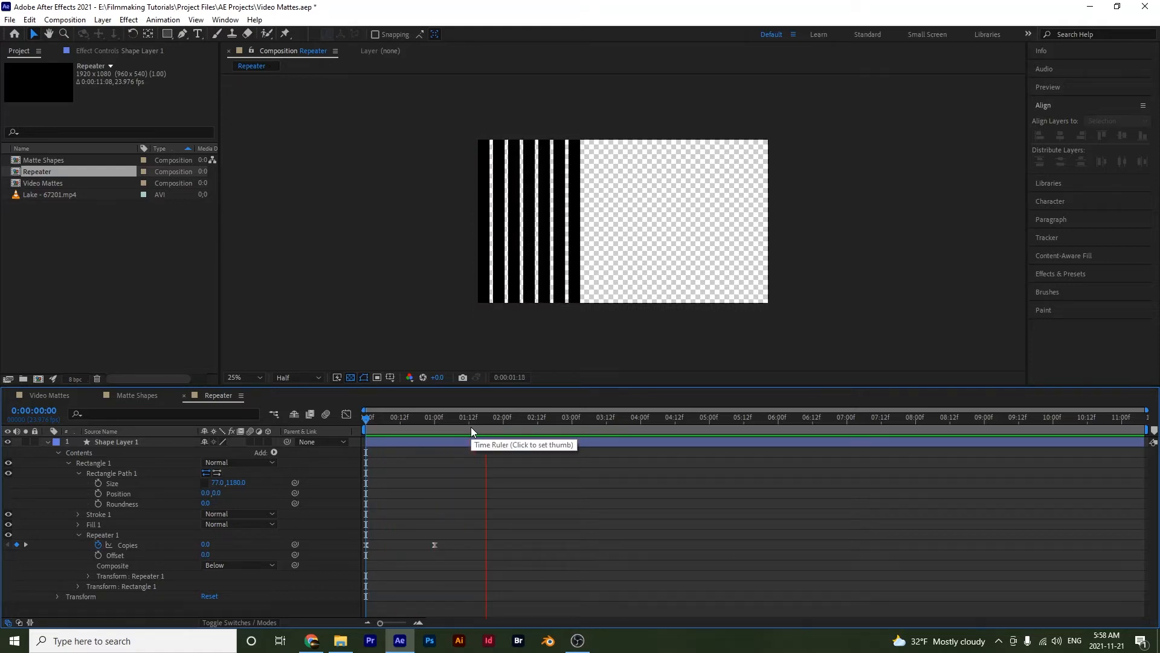
{"action": "key", "text": "space"}
Set the Copies keyframe at 0:00:01:00 to 10 and preview the Repeater composition
{"action": "left_click_drag", "start_coordinate": [468, 426], "coordinate": [441, 422]}
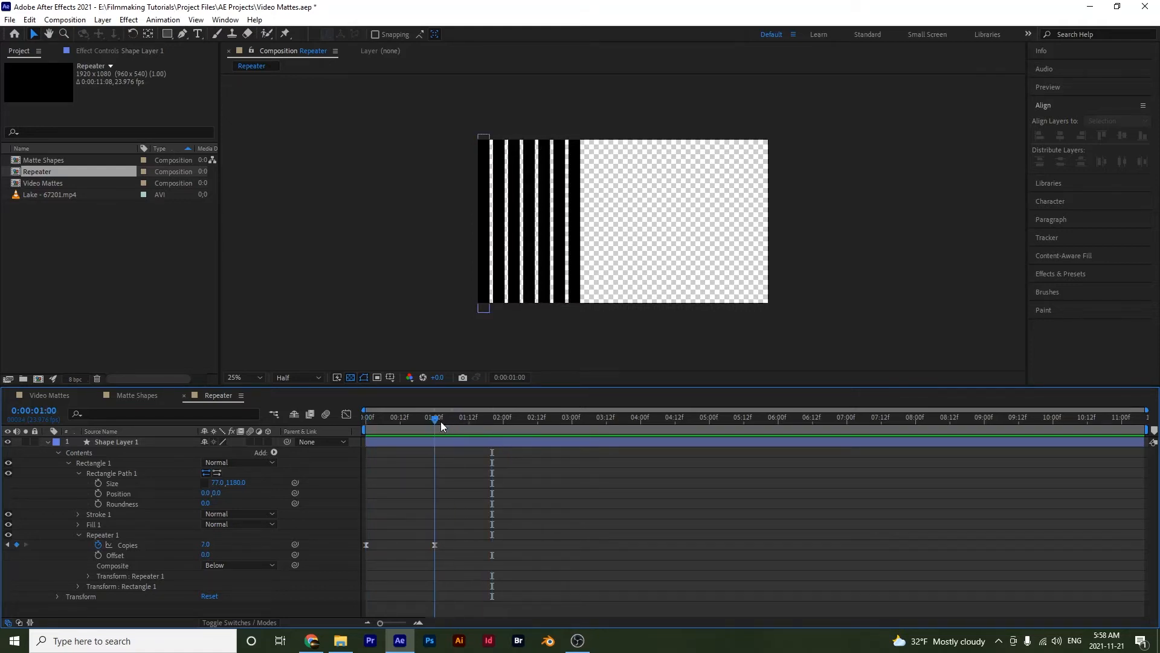
{"action": "left_click", "coordinate": [436, 544]}
{"action": "left_click", "coordinate": [203, 544]}
{"action": "type", "text": "10"}
{"action": "key", "text": "Return"}
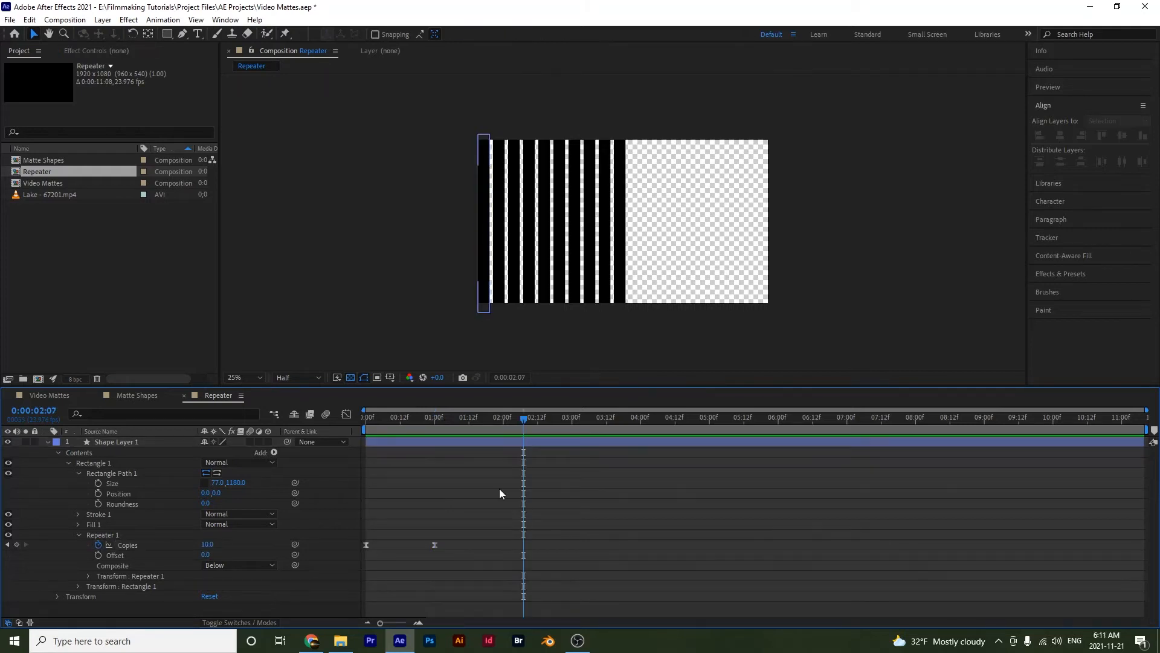
{"action": "key", "text": "space"}
{"action": "key", "text": "space"}
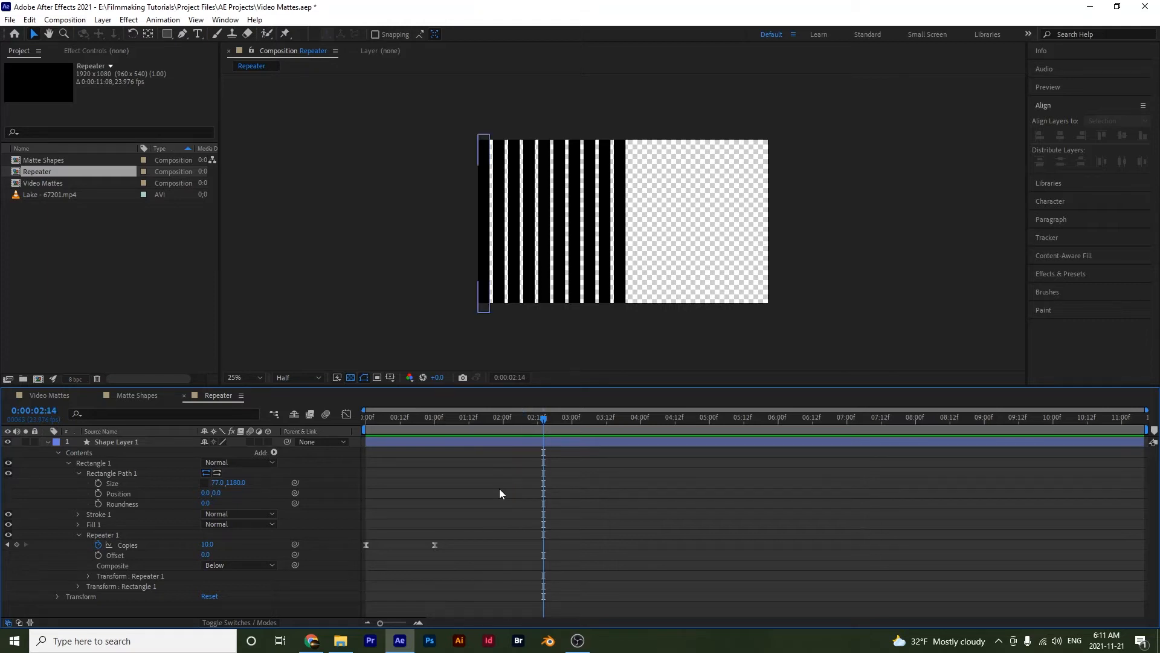
In the Video Mattes composition, remove the lake footage's track matte and move the Matte Shapes layer below it
{"action": "left_click", "coordinate": [49, 397]}
{"action": "key", "text": "ctrl+shift+a"}
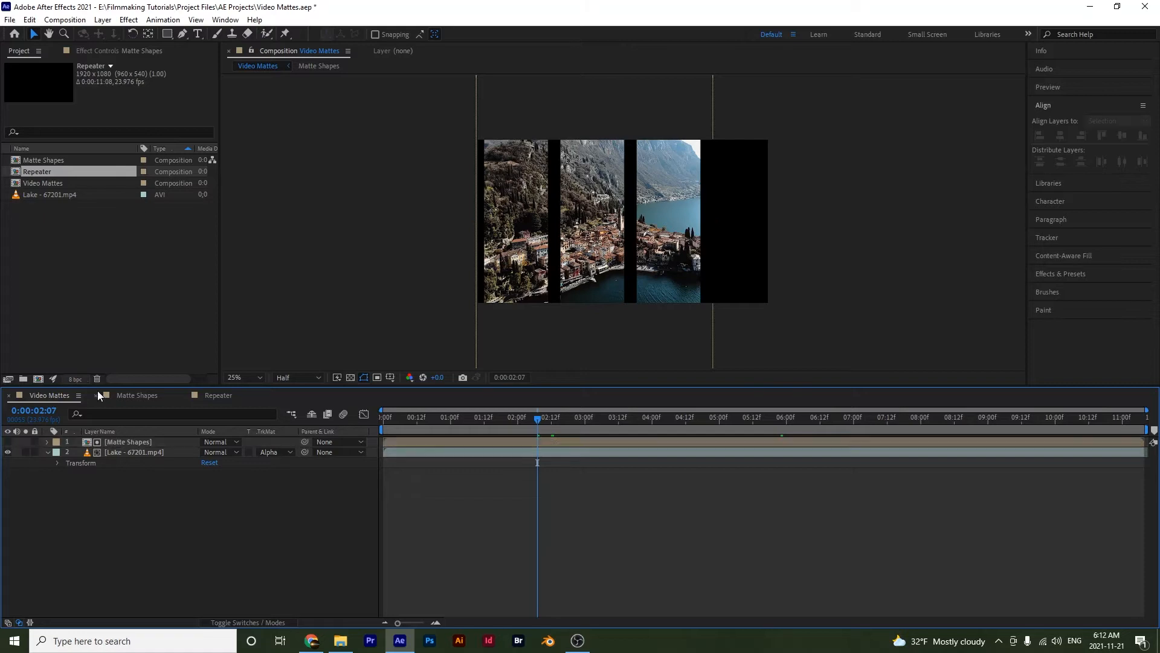
{"action": "left_click", "coordinate": [125, 452]}
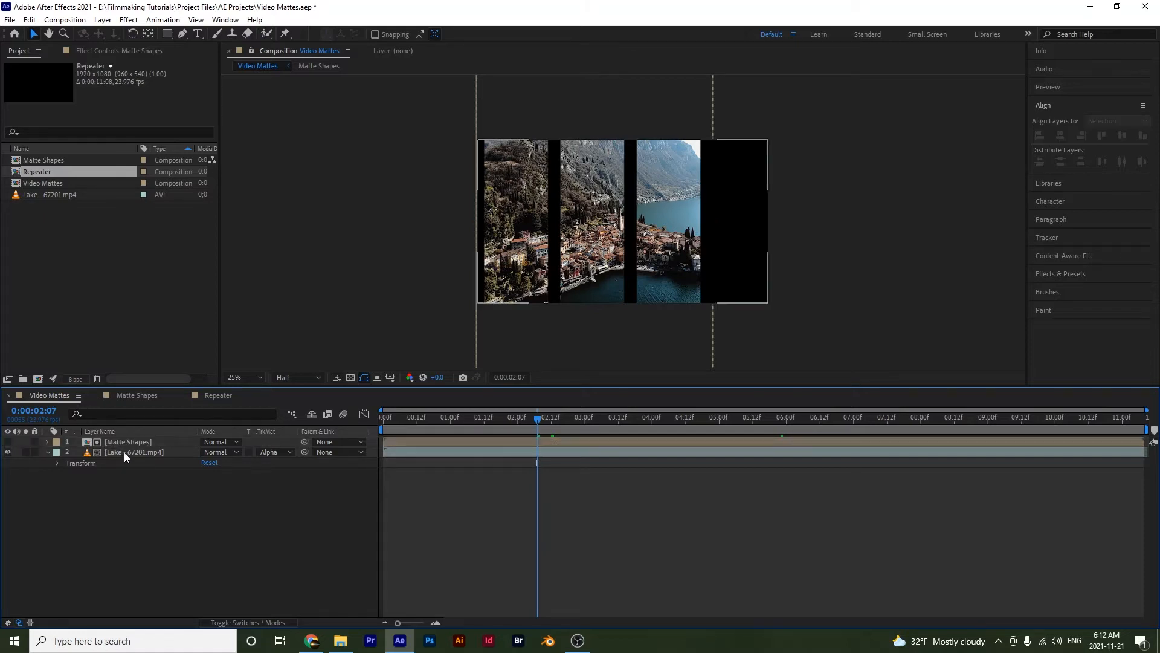
{"action": "left_click", "coordinate": [286, 453]}
{"action": "left_click", "coordinate": [287, 467]}
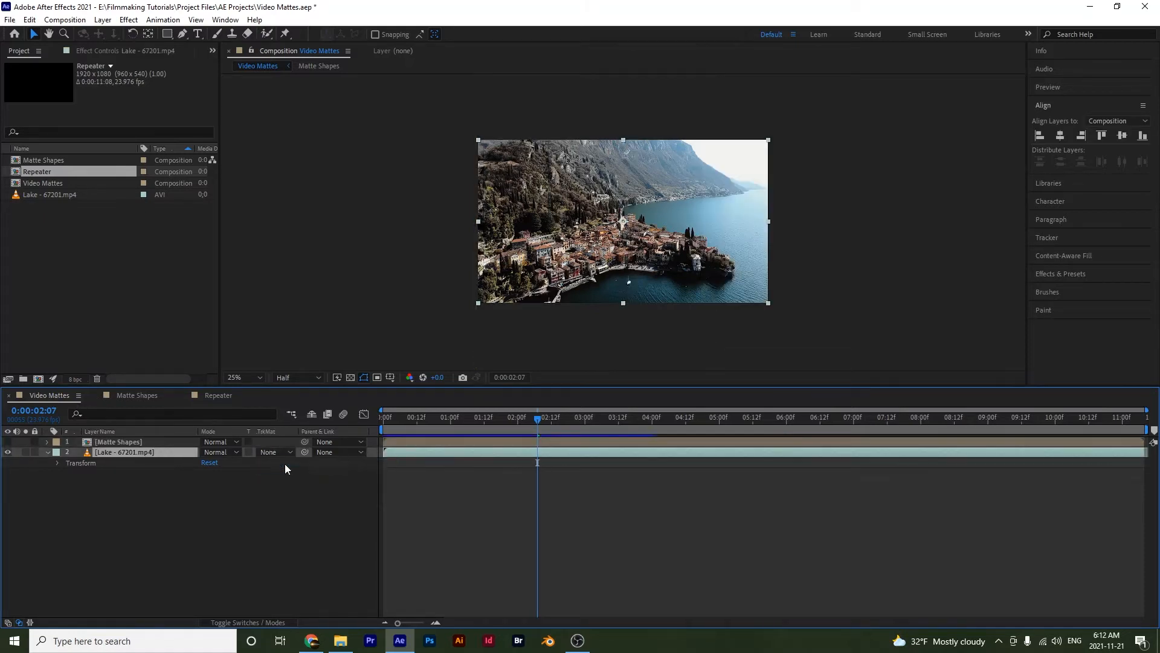
{"action": "left_click_drag", "start_coordinate": [110, 445], "coordinate": [104, 502]}
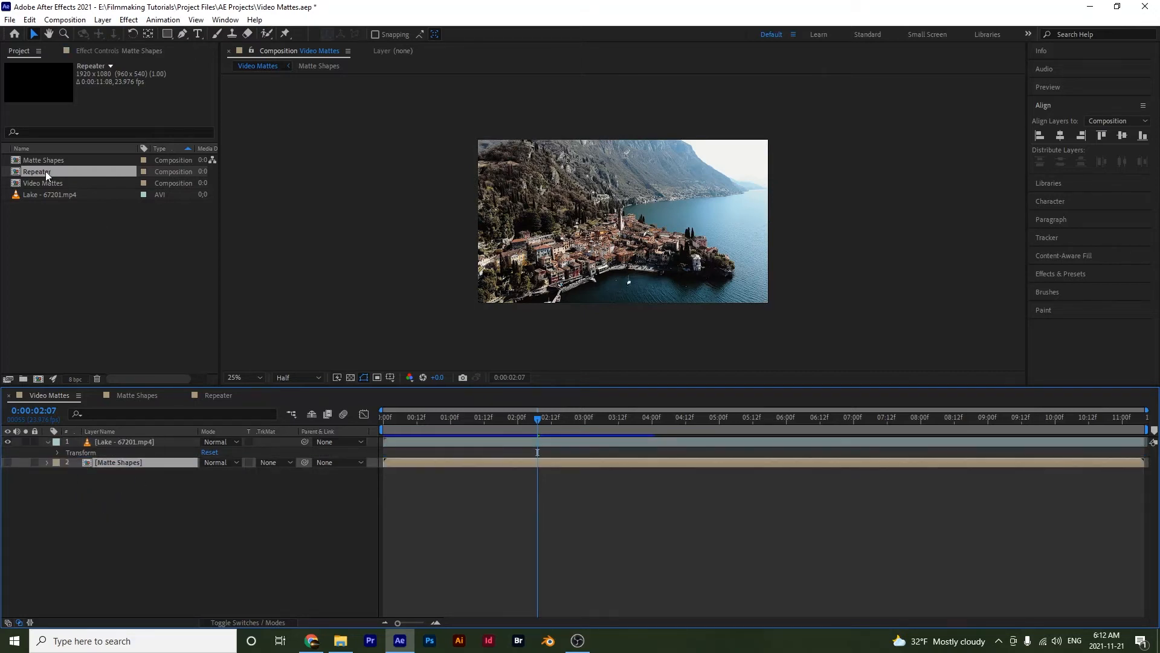
Add the Repeater composition above the lake footage, set it as the footage's Alpha Matte, and preview it
{"action": "left_click_drag", "start_coordinate": [46, 172], "coordinate": [90, 440]}
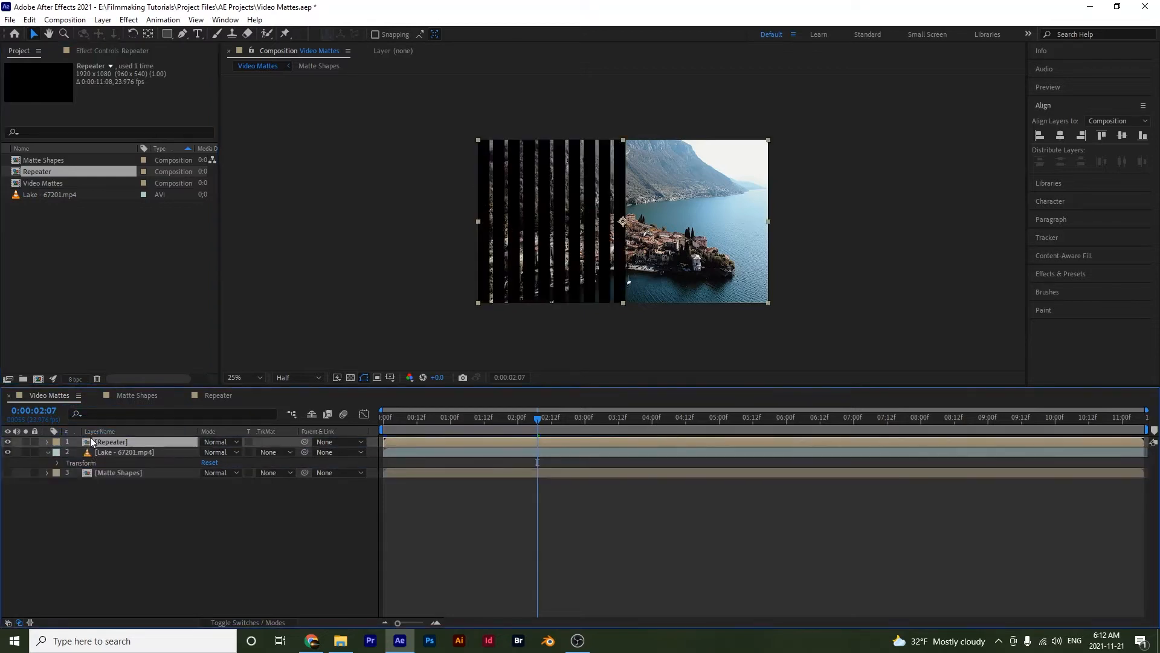
{"action": "left_click", "coordinate": [132, 452]}
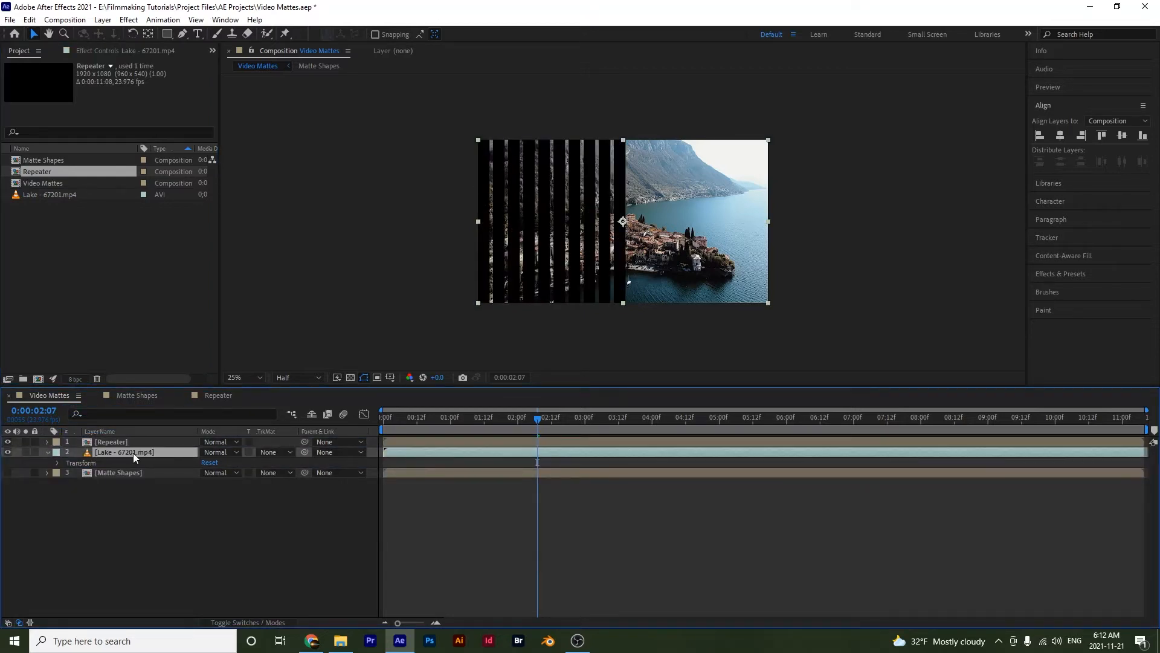
{"action": "left_click", "coordinate": [285, 452]}
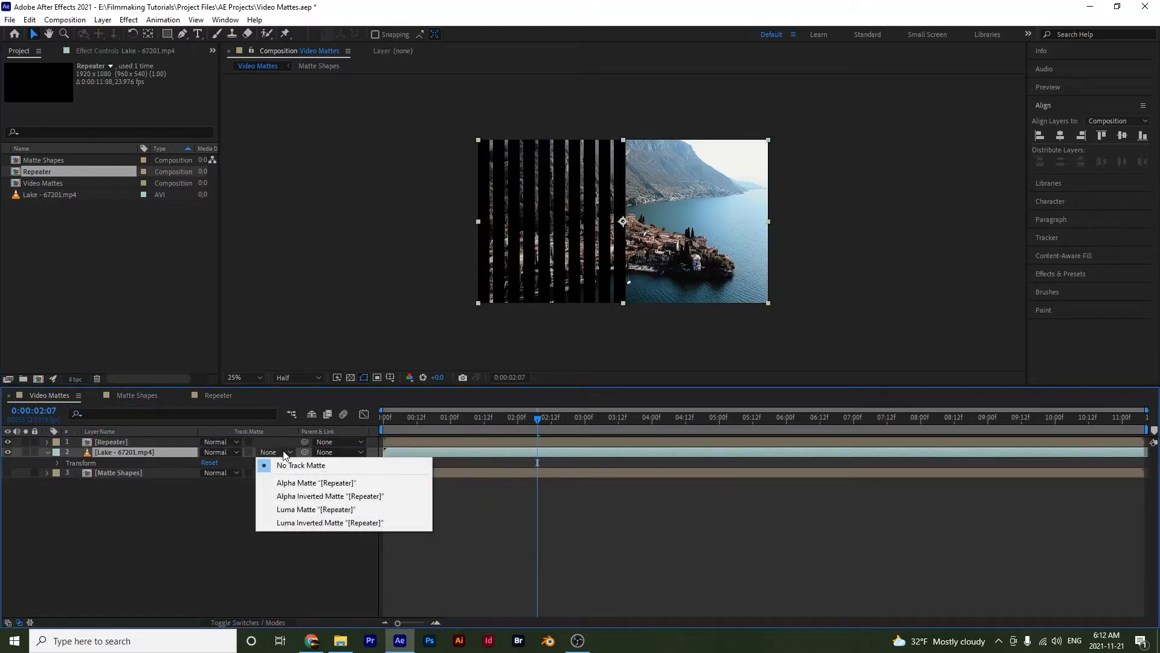
{"action": "left_click", "coordinate": [296, 483]}
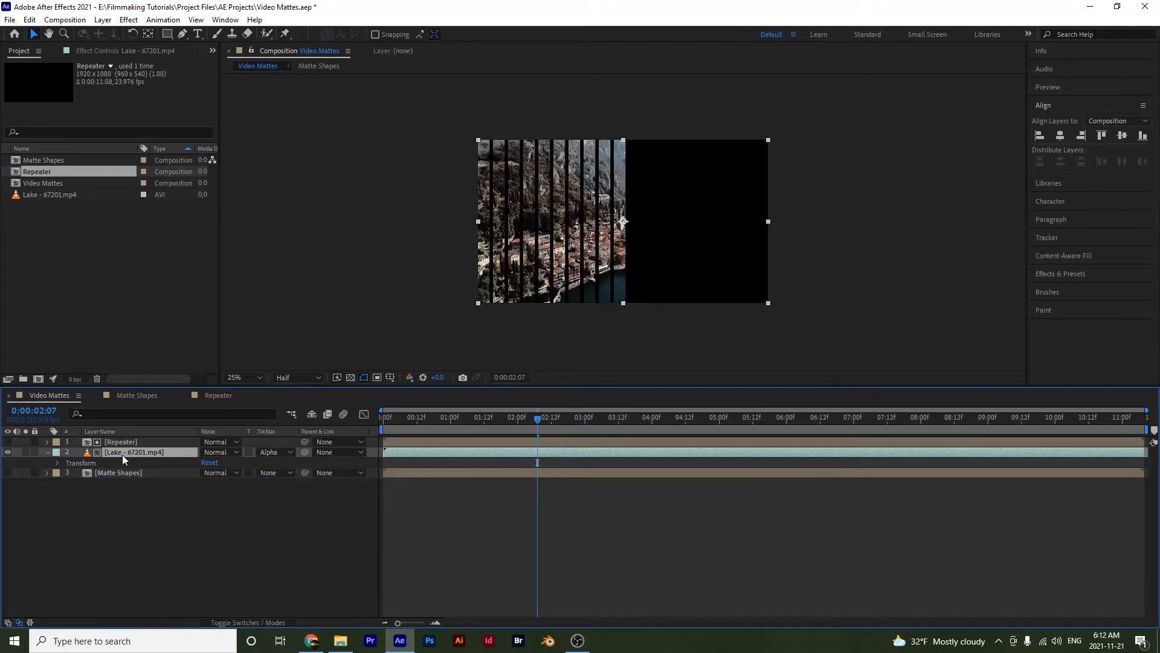
{"action": "key", "text": "space"}
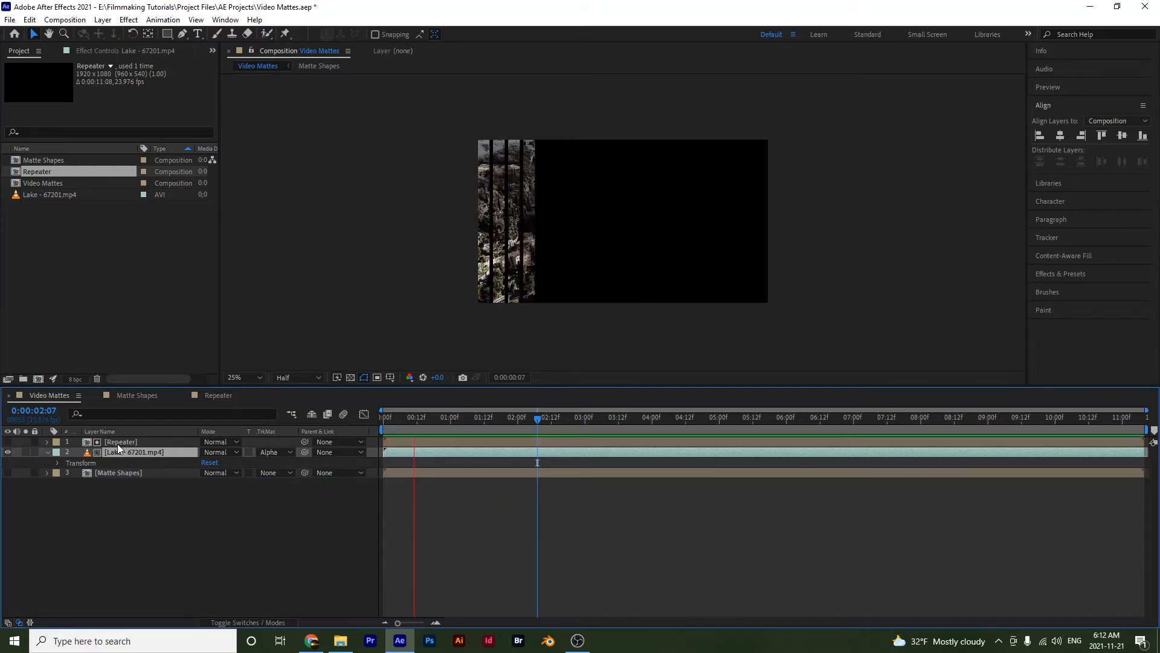
Scale the Repeater layer to 205%, shift it right so its bars span the frame, and preview the result
{"action": "left_click", "coordinate": [118, 444]}
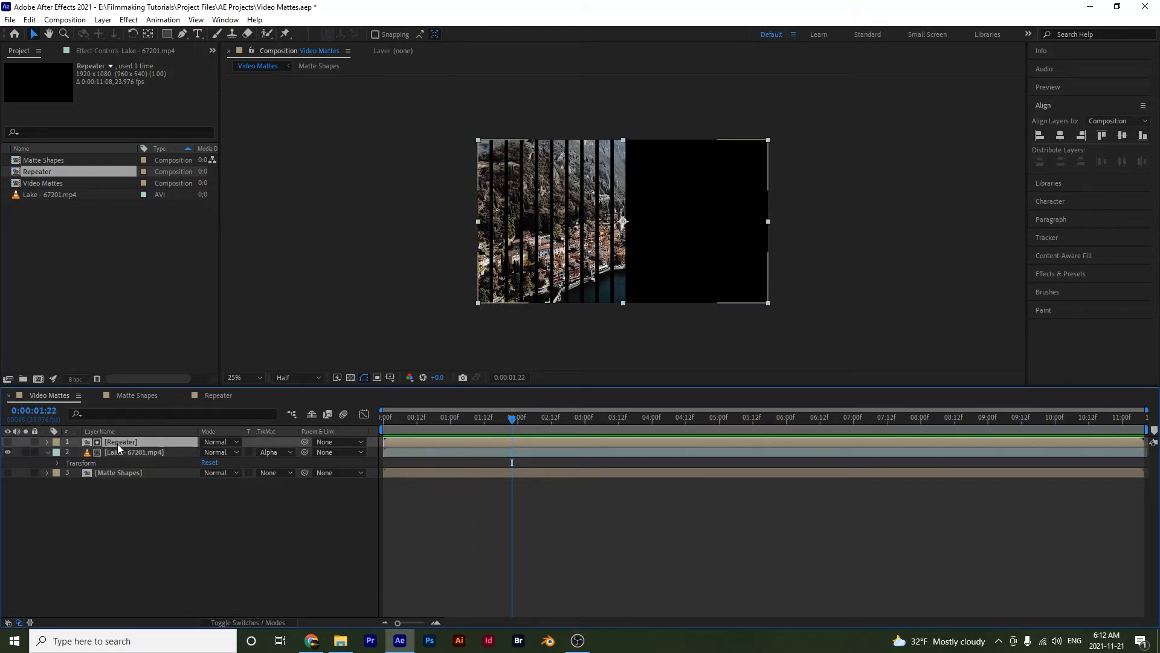
{"action": "key", "text": "s"}
{"action": "left_click_drag", "start_coordinate": [220, 452], "coordinate": [274, 445]}
{"action": "left_click", "coordinate": [571, 264]}
{"action": "left_click_drag", "start_coordinate": [568, 264], "coordinate": [706, 248]}
{"action": "key", "text": "space"}
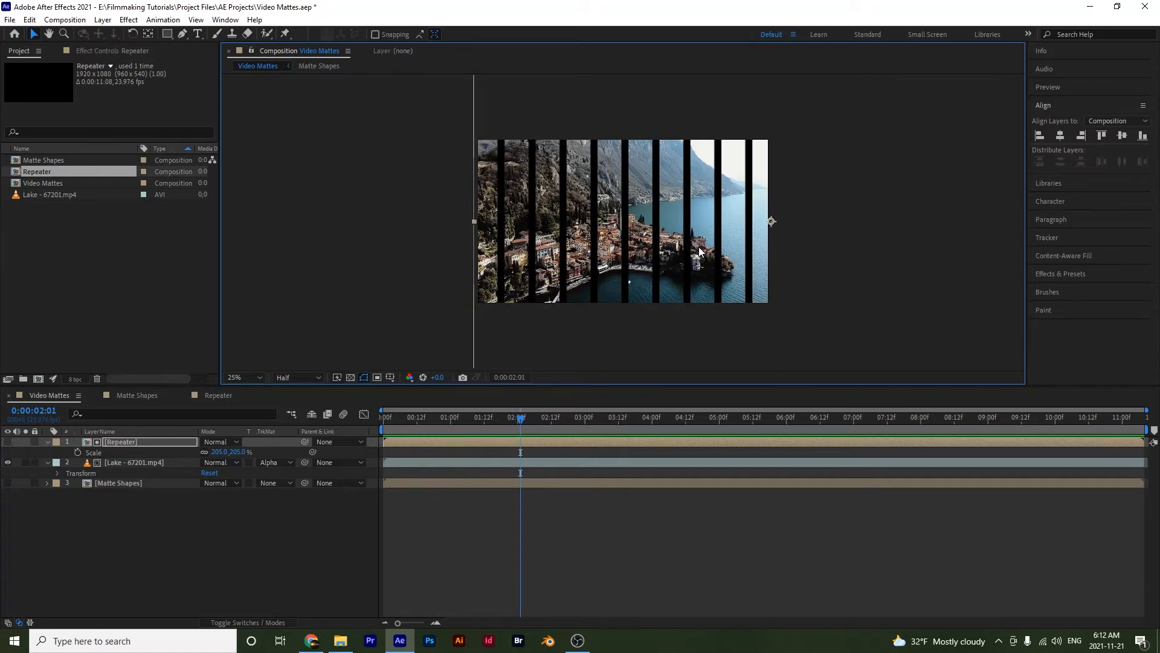
{"action": "key", "text": "space"}
Reduce the Repeater layer's scale to 176% and shift it left so the bars sit centered in the frame
{"action": "left_click_drag", "start_coordinate": [214, 453], "coordinate": [231, 430]}
{"action": "left_click_drag", "start_coordinate": [534, 283], "coordinate": [504, 286]}
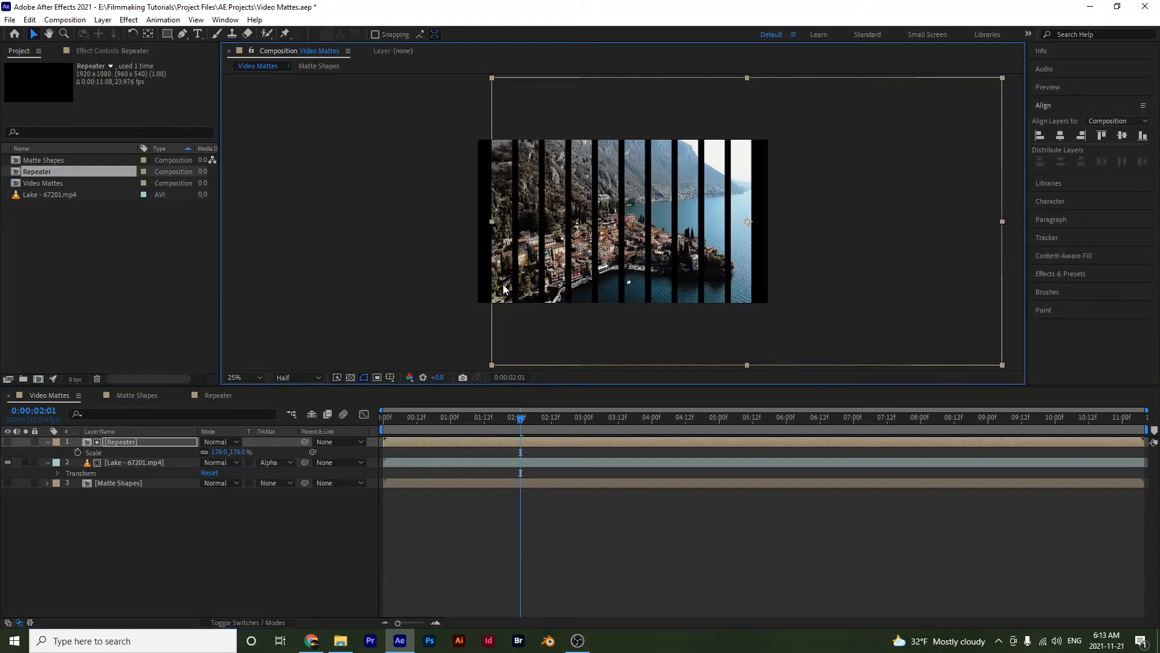
{"action": "key", "text": "shift+Page_Up"}
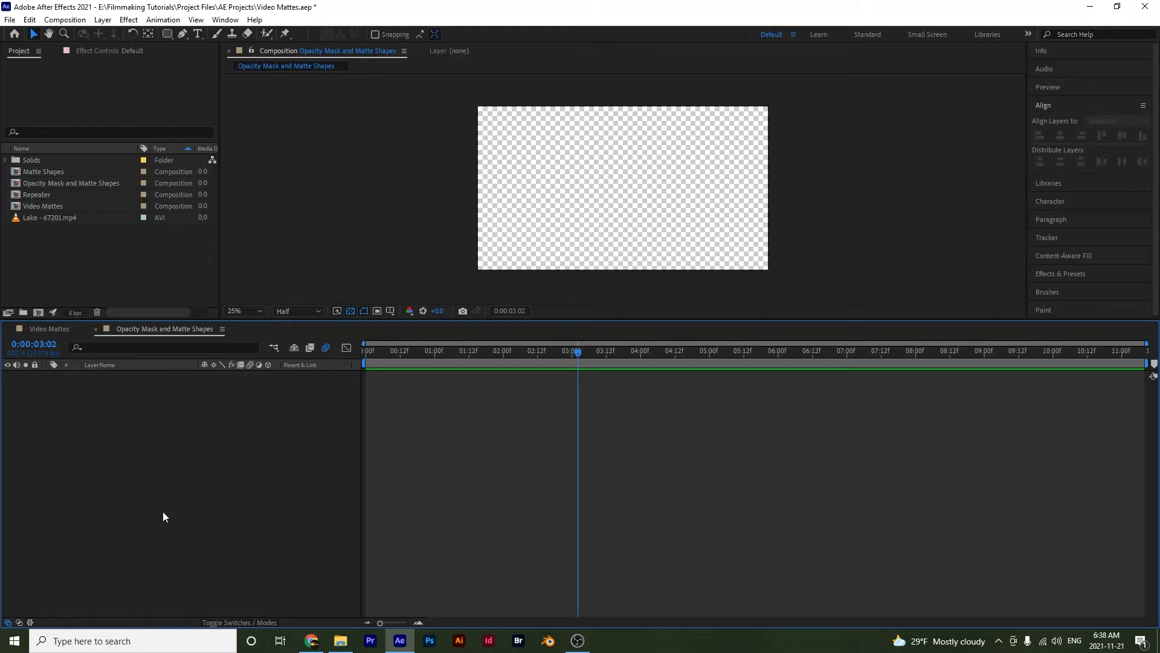
Create a black 1920 x 1080 px solid in the Opacity Mask and Matte Shapes composition
{"action": "right_click", "coordinate": [162, 430]}
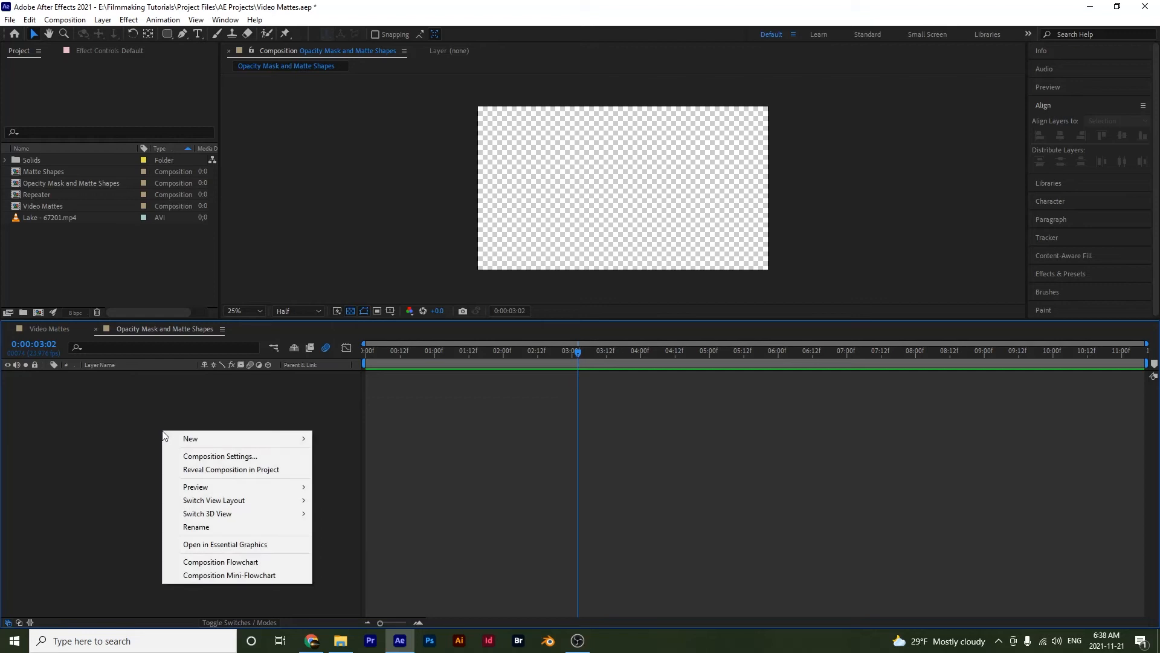
{"action": "mouse_move", "coordinate": [177, 441]}
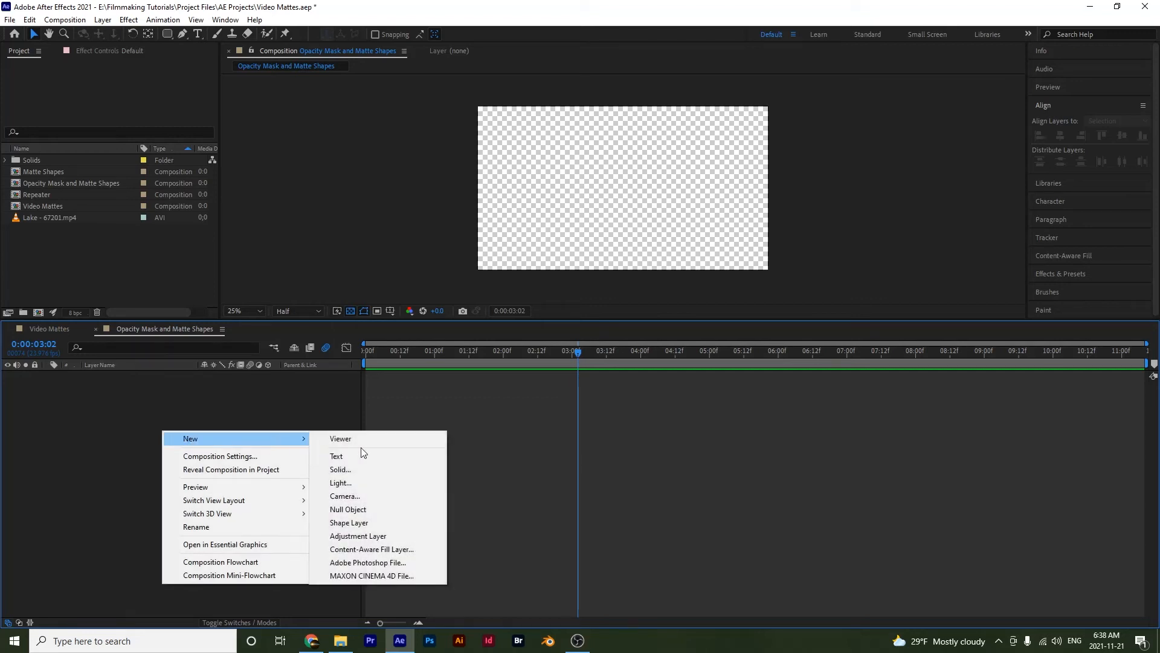
{"action": "left_click", "coordinate": [362, 466]}
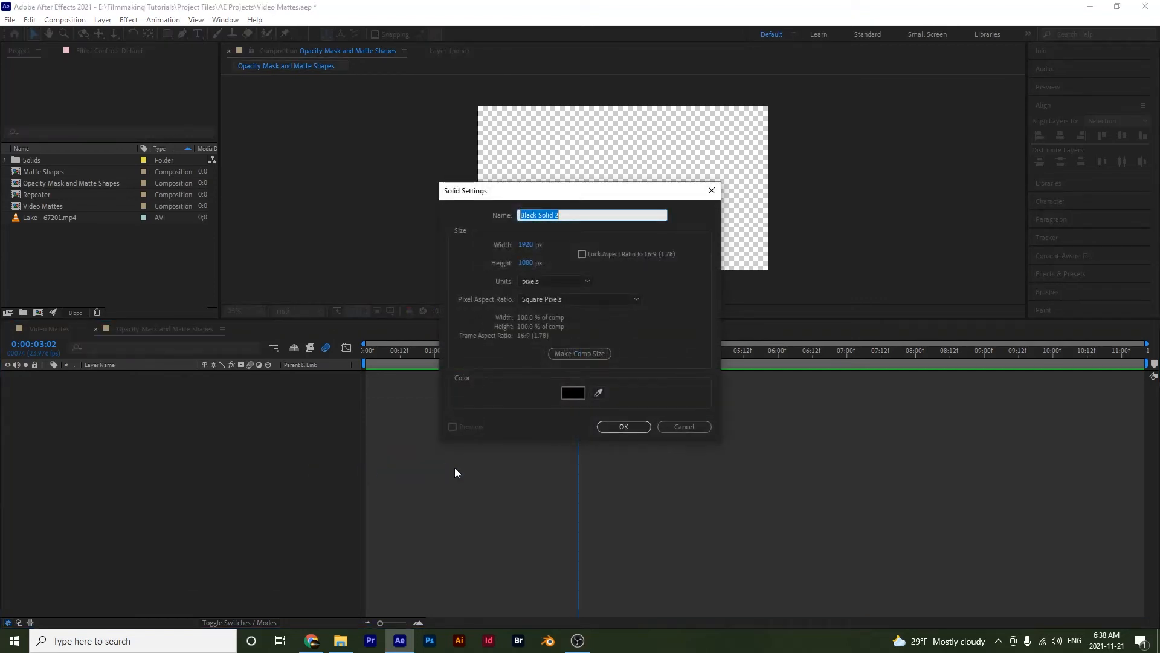
{"action": "left_click", "coordinate": [629, 423]}
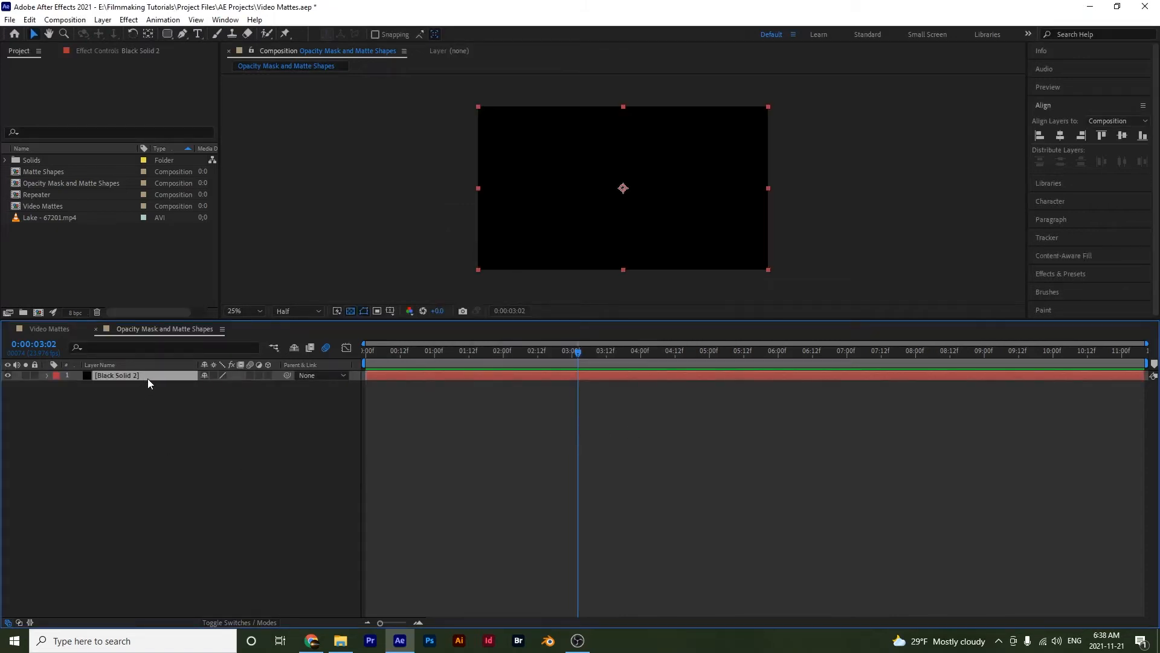
Draw a tall, narrow mask on the black solid with the Rounded Rectangle tool, near the frame's left side
{"action": "left_click", "coordinate": [164, 34]}
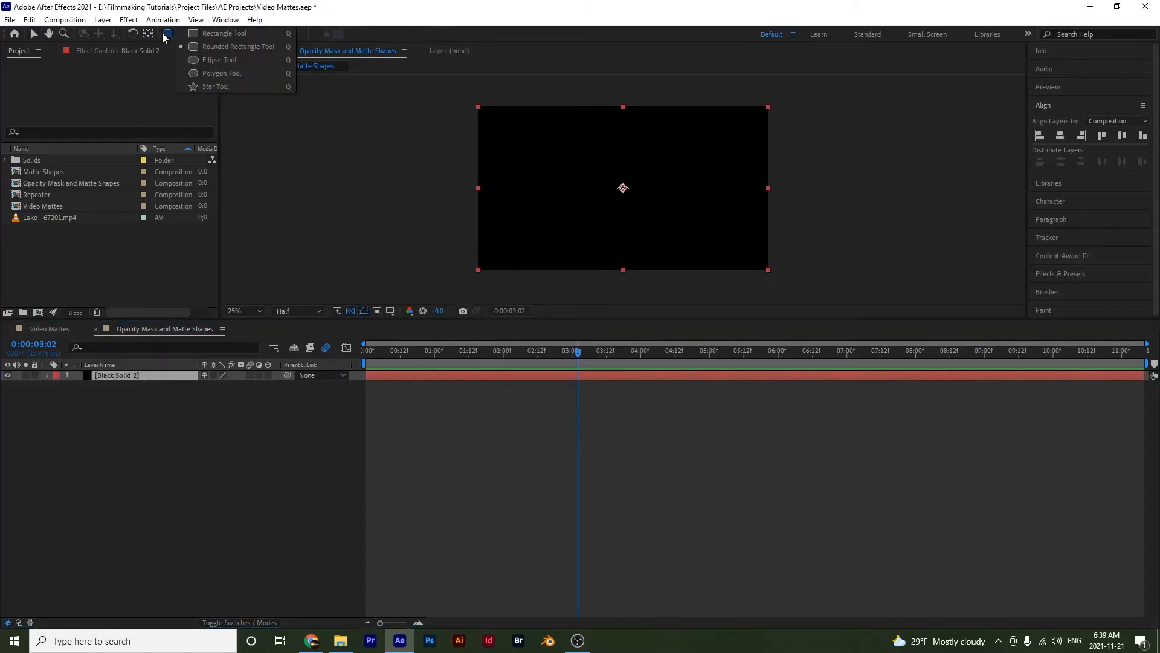
{"action": "left_click", "coordinate": [201, 47]}
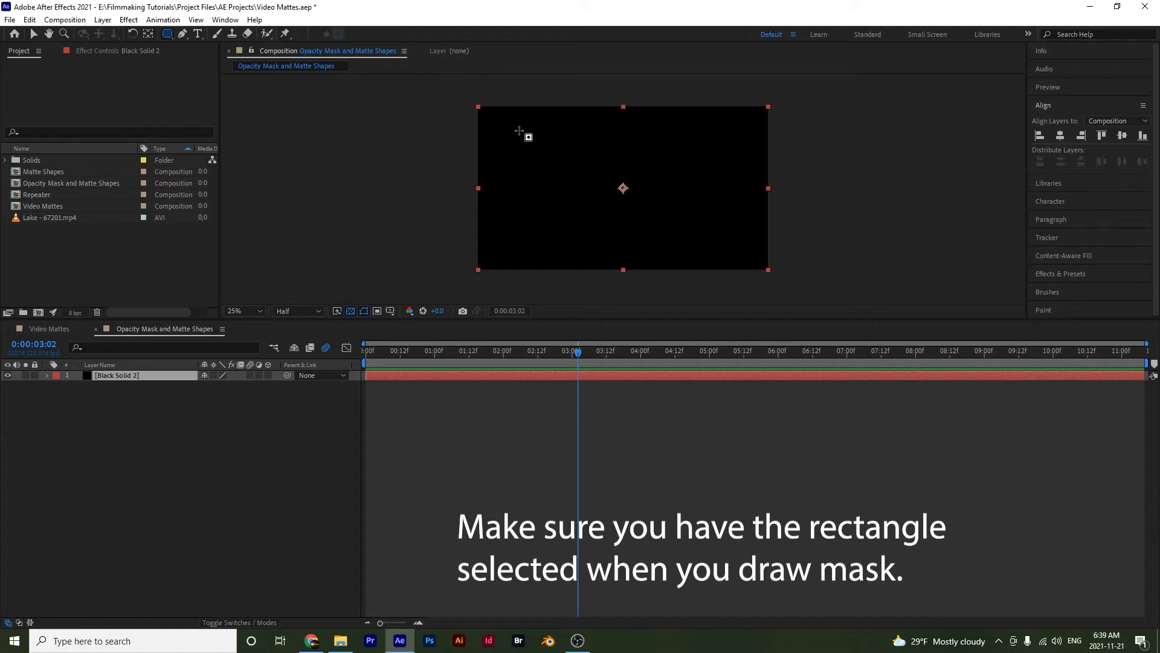
{"action": "left_click_drag", "start_coordinate": [518, 129], "coordinate": [565, 249]}
Duplicate Mask 1 and move the copy right, leaving a narrow gap between the two bars
{"action": "left_click", "coordinate": [110, 394]}
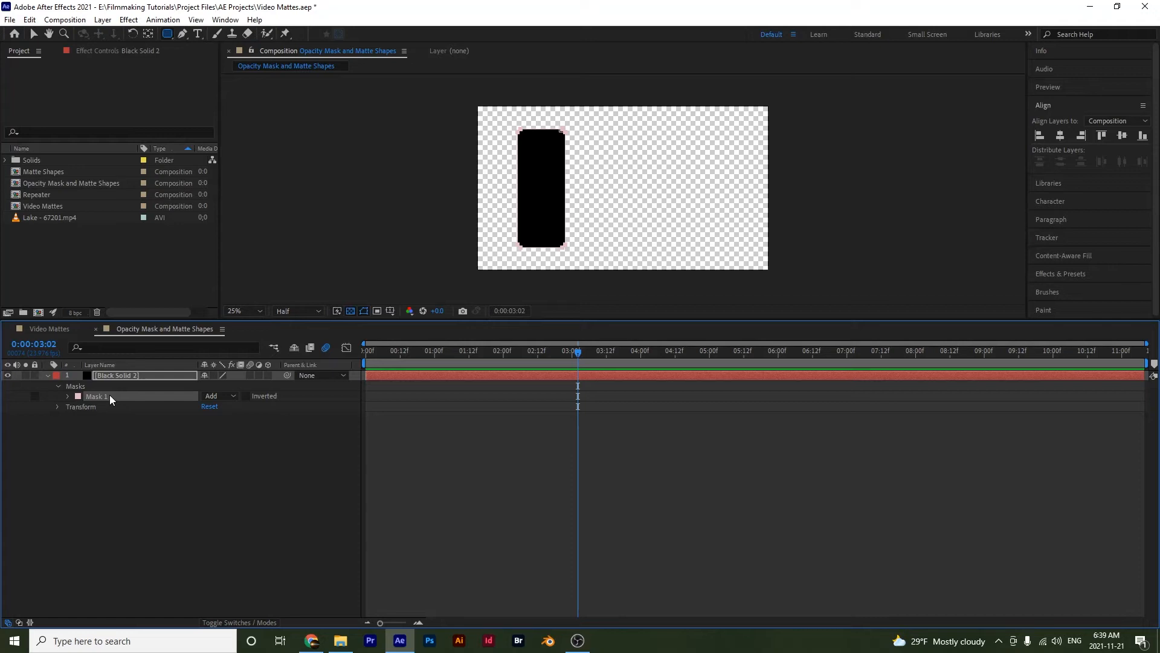
{"action": "key", "text": "ctrl+d"}
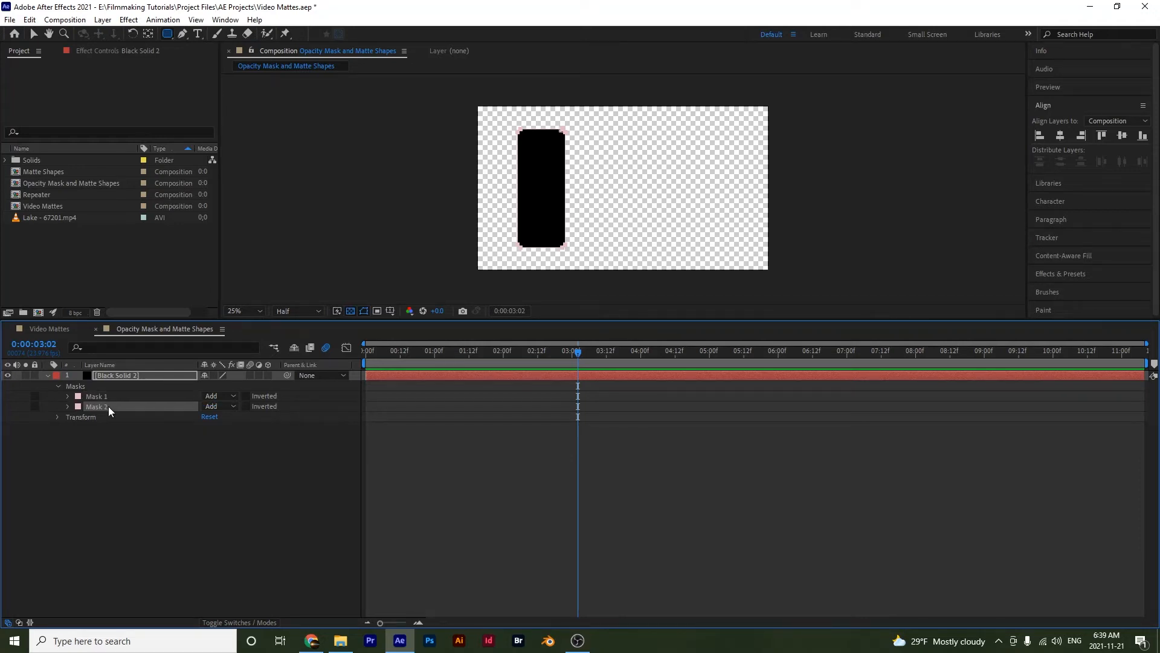
{"action": "key", "text": "shift+Right"}
{"action": "key", "text": "shift+Right"}
{"action": "key", "text": "shift+Right"}
{"action": "key", "text": "shift+Right"}
{"action": "key", "text": "shift+Right"}
{"action": "key", "text": "shift+Right"}
{"action": "key", "text": "shift+Right"}
{"action": "key", "text": "shift+Right"}
{"action": "key", "text": "shift+Right"}
{"action": "key", "text": "shift+Right"}
{"action": "key", "text": "shift+Right"}
{"action": "key", "text": "shift+Right"}
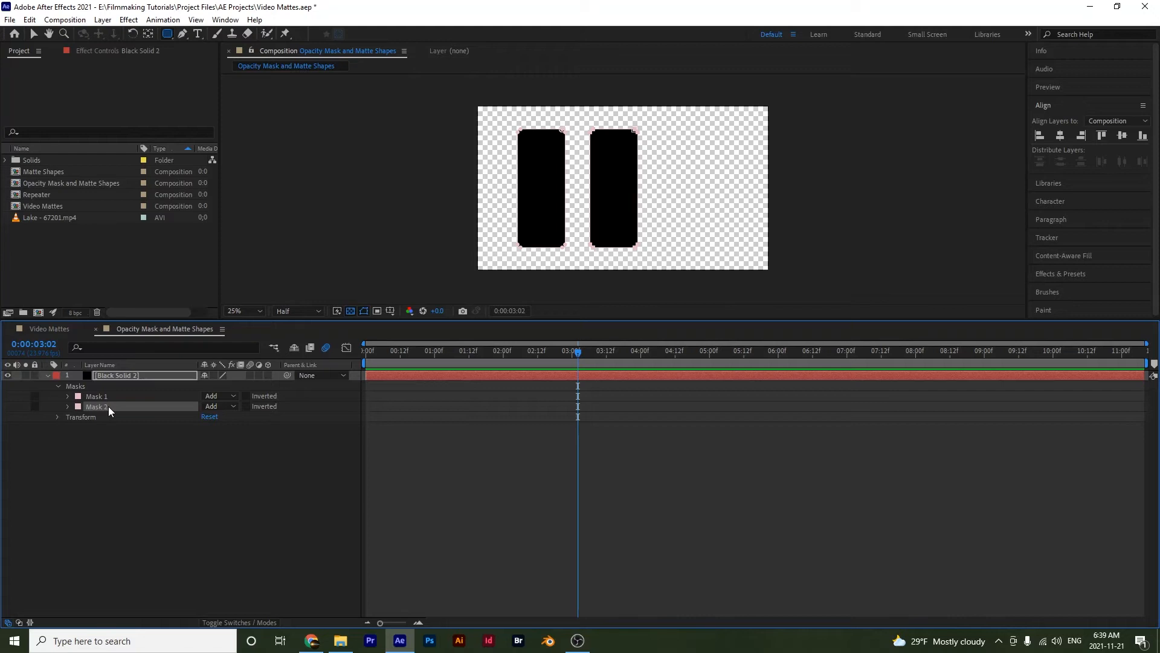
Duplicate Mask 2 and move the copy right by the same spacing to form a third bar
{"action": "key", "text": "ctrl+d"}
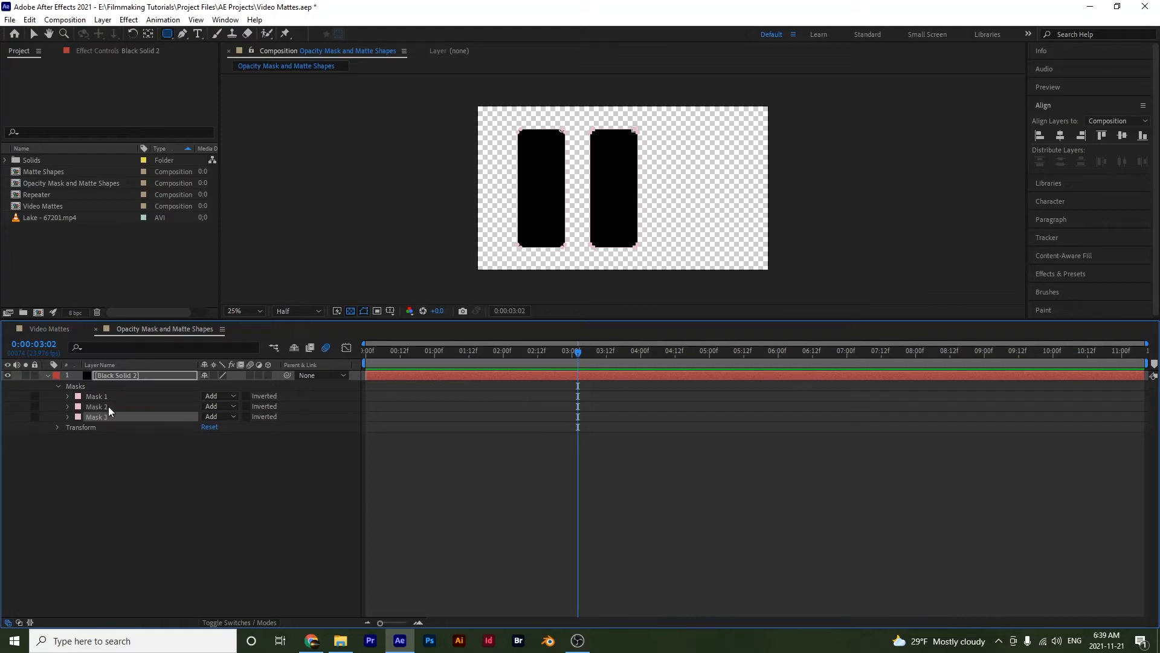
{"action": "key", "text": "shift+Right"}
{"action": "key", "text": "shift+Right"}
{"action": "key", "text": "shift+Right"}
{"action": "key", "text": "shift+Right"}
{"action": "key", "text": "shift+Right"}
{"action": "key", "text": "shift+Right"}
{"action": "key", "text": "shift+Right"}
{"action": "key", "text": "shift+Right"}
{"action": "key", "text": "shift+Right"}
{"action": "key", "text": "shift+Right"}
{"action": "key", "text": "shift+Right"}
{"action": "key", "text": "shift+Right"}
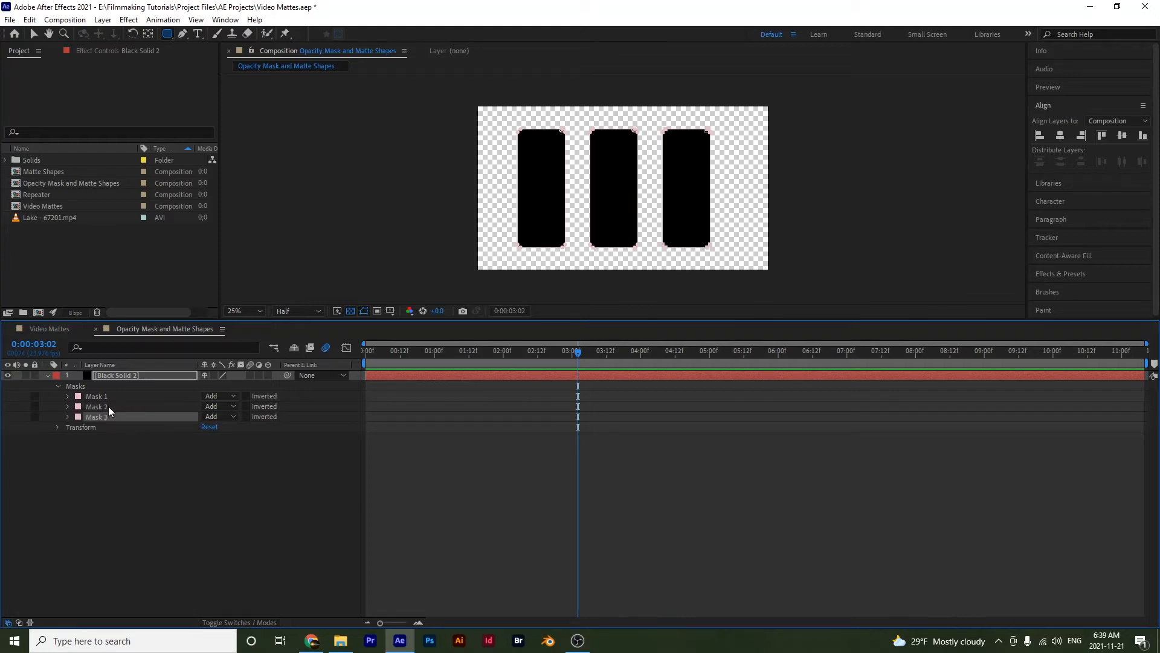
Duplicate Mask 3 and move the copy right by the same spacing to form a fourth bar
{"action": "key", "text": "ctrl+d"}
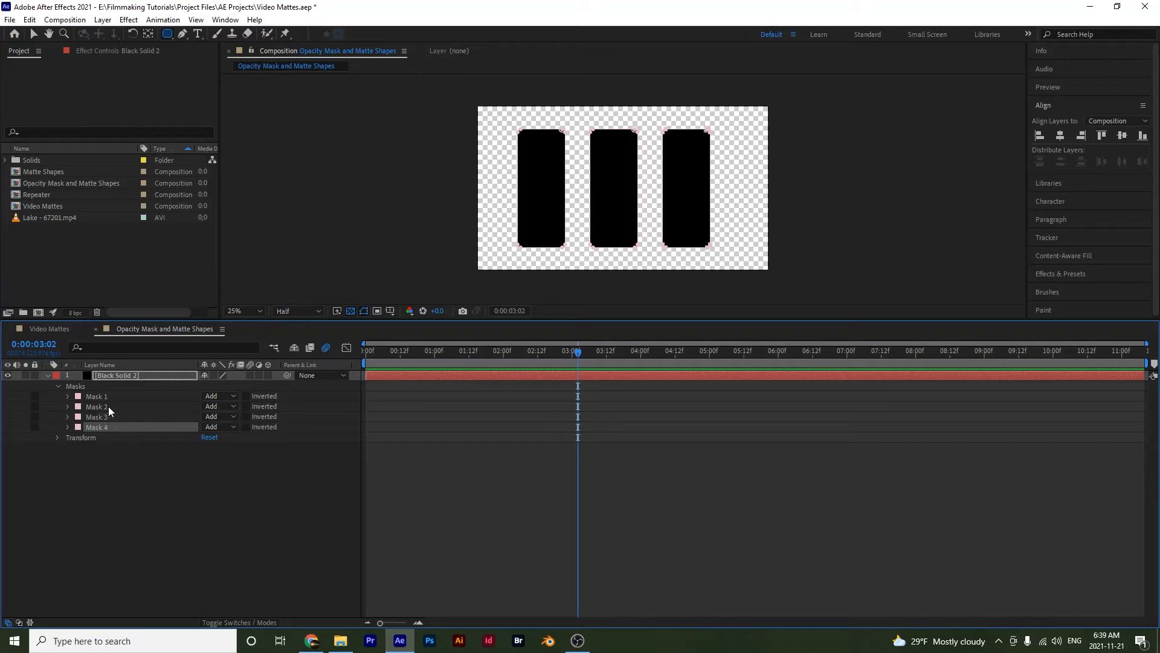
{"action": "key", "text": "shift+Right"}
{"action": "key", "text": "shift+Right"}
{"action": "key", "text": "shift+Right"}
{"action": "key", "text": "shift+Right"}
{"action": "key", "text": "shift+Right"}
{"action": "key", "text": "shift+Right"}
{"action": "key", "text": "shift+Right"}
{"action": "key", "text": "shift+Right"}
{"action": "key", "text": "shift+Right"}
{"action": "key", "text": "shift+Right"}
{"action": "key", "text": "shift+Right"}
{"action": "key", "text": "shift+Right"}
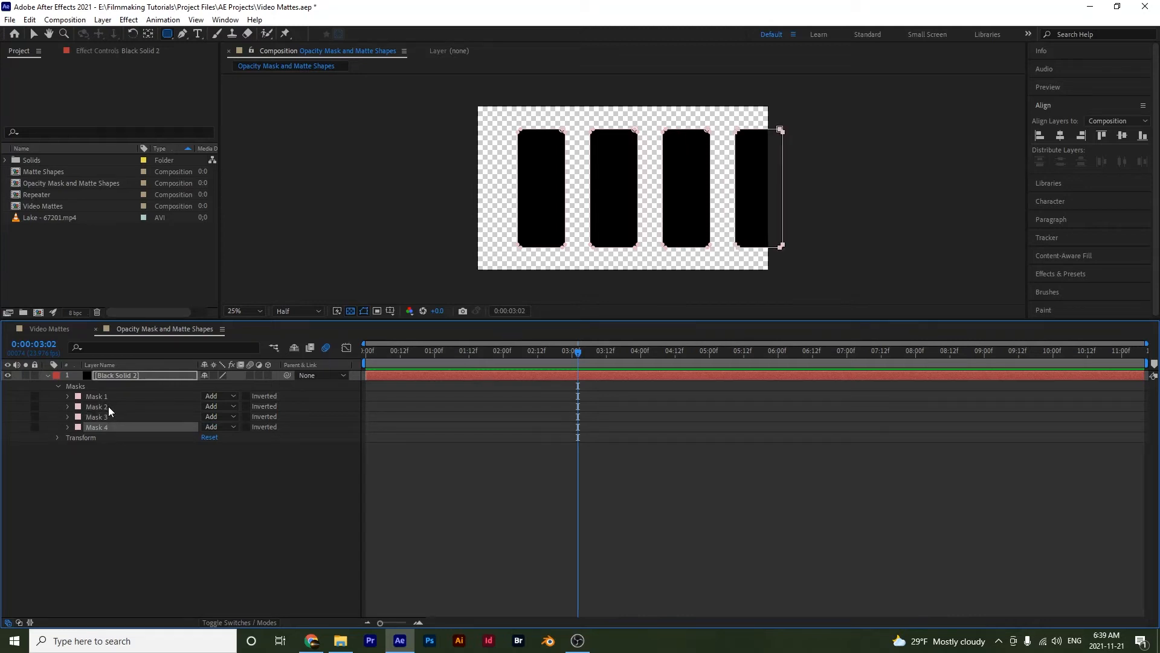
Select all four masks and shift them left together so the bars sit centered in the frame
{"action": "left_click", "coordinate": [147, 377]}
{"action": "left_click", "coordinate": [101, 397]}
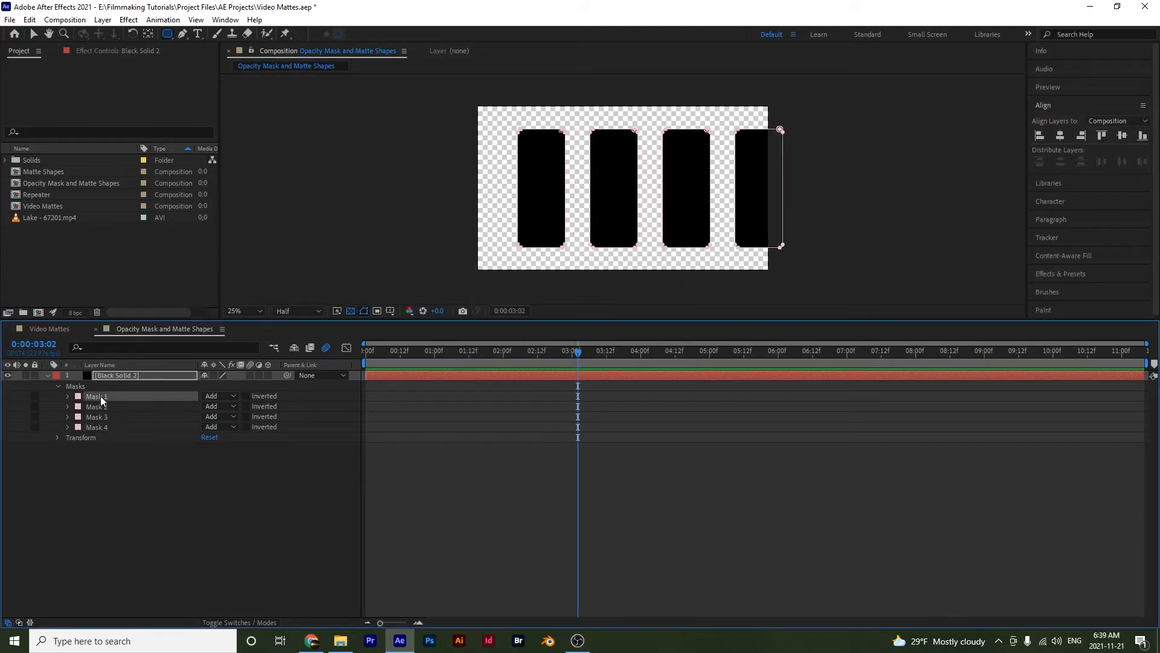
{"action": "left_click", "coordinate": [108, 428], "text": "shift"}
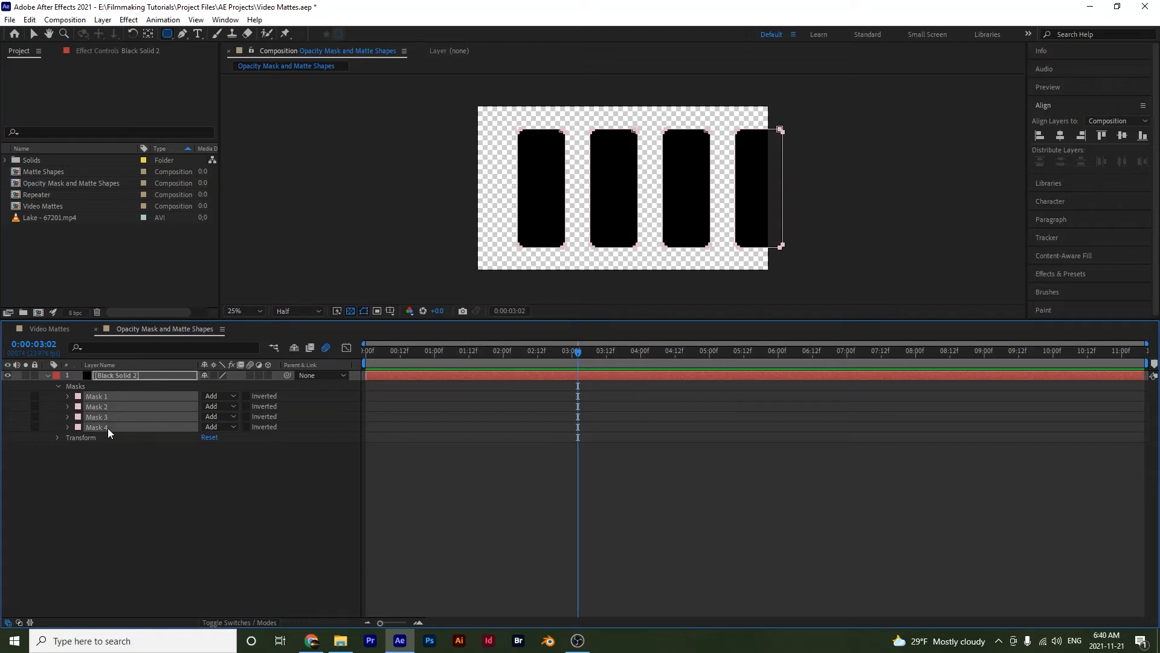
{"action": "key", "text": "shift+Left"}
{"action": "key", "text": "shift+Left"}
{"action": "key", "text": "shift+Left"}
{"action": "key", "text": "shift+Left"}
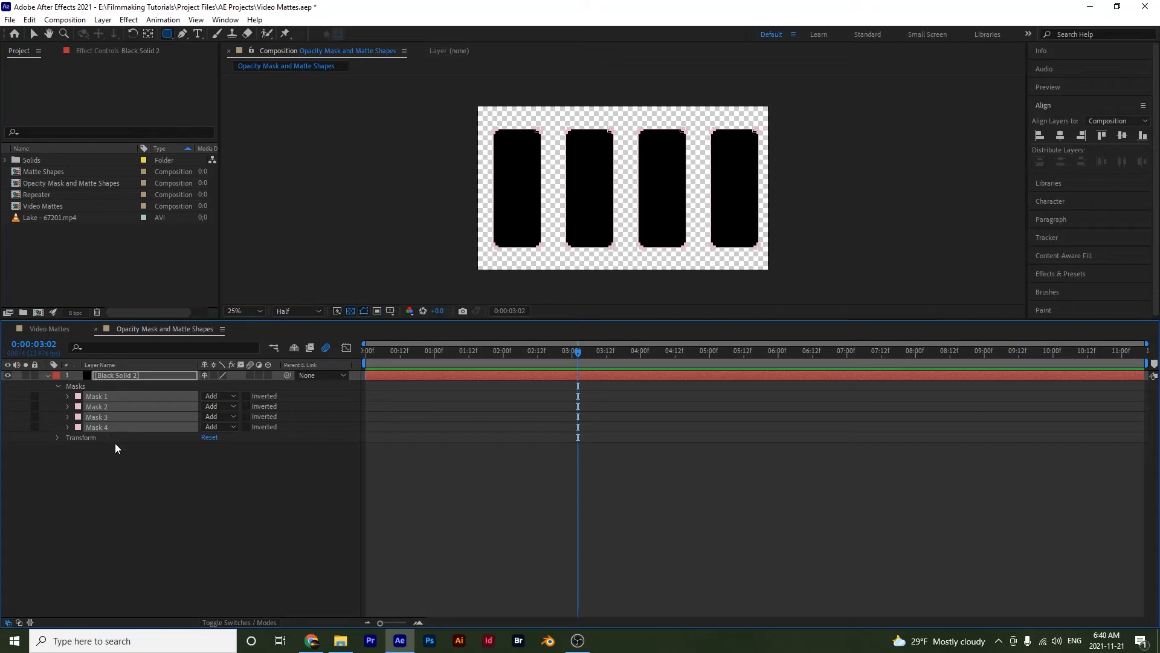
Add 100% Mask Opacity keyframes to all four masks at 0:00:01:12
{"action": "left_click", "coordinate": [75, 456]}
{"action": "left_click", "coordinate": [108, 395]}
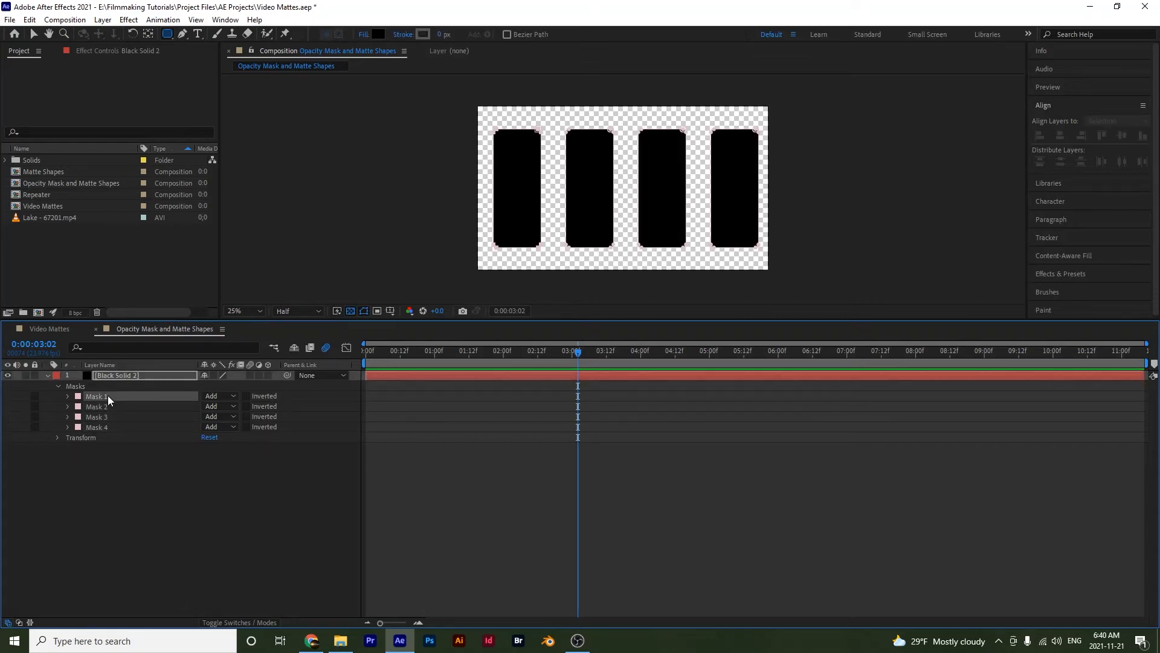
{"action": "left_click", "coordinate": [103, 426], "text": "shift"}
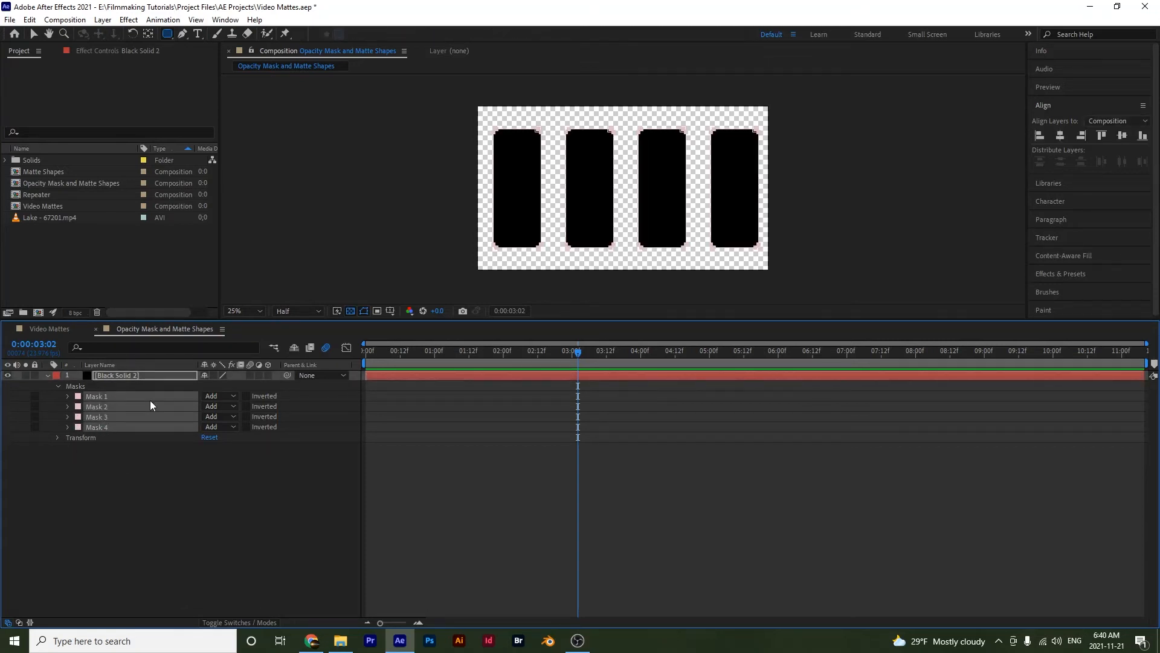
{"action": "left_click", "coordinate": [67, 396]}
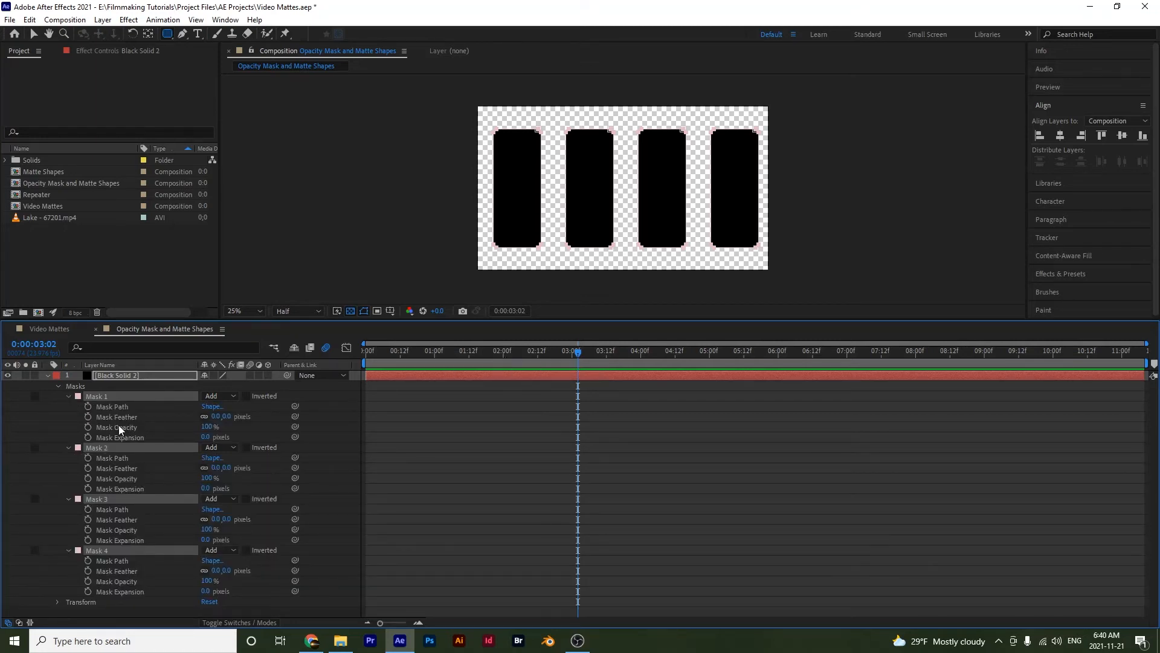
{"action": "left_click", "coordinate": [469, 357]}
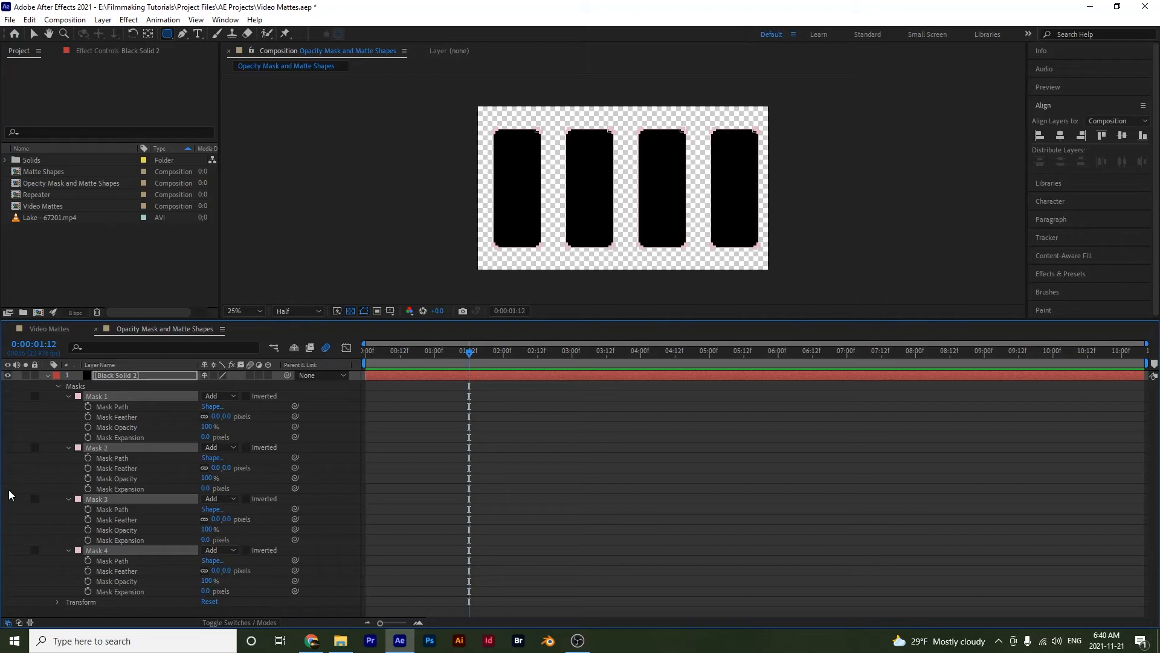
{"action": "left_click", "coordinate": [88, 427]}
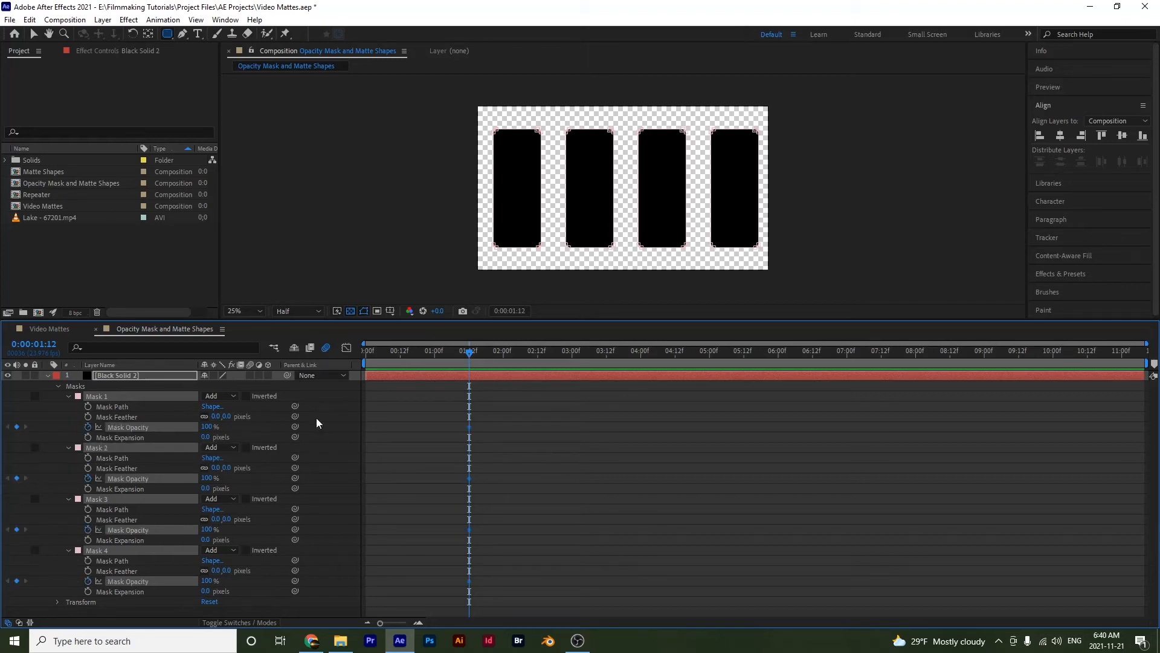
Set the Mask Opacity of all four masks to 0% at the start of the composition
{"action": "left_click", "coordinate": [423, 352]}
{"action": "key", "text": "Home"}
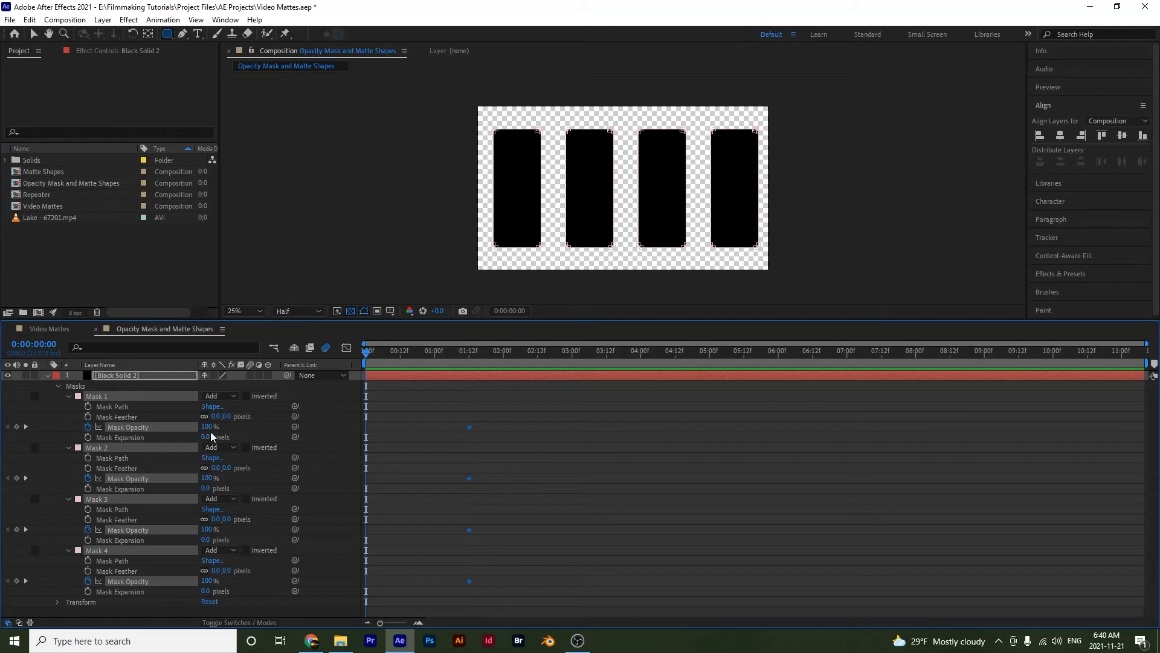
{"action": "left_click_drag", "start_coordinate": [206, 427], "coordinate": [18, 434]}
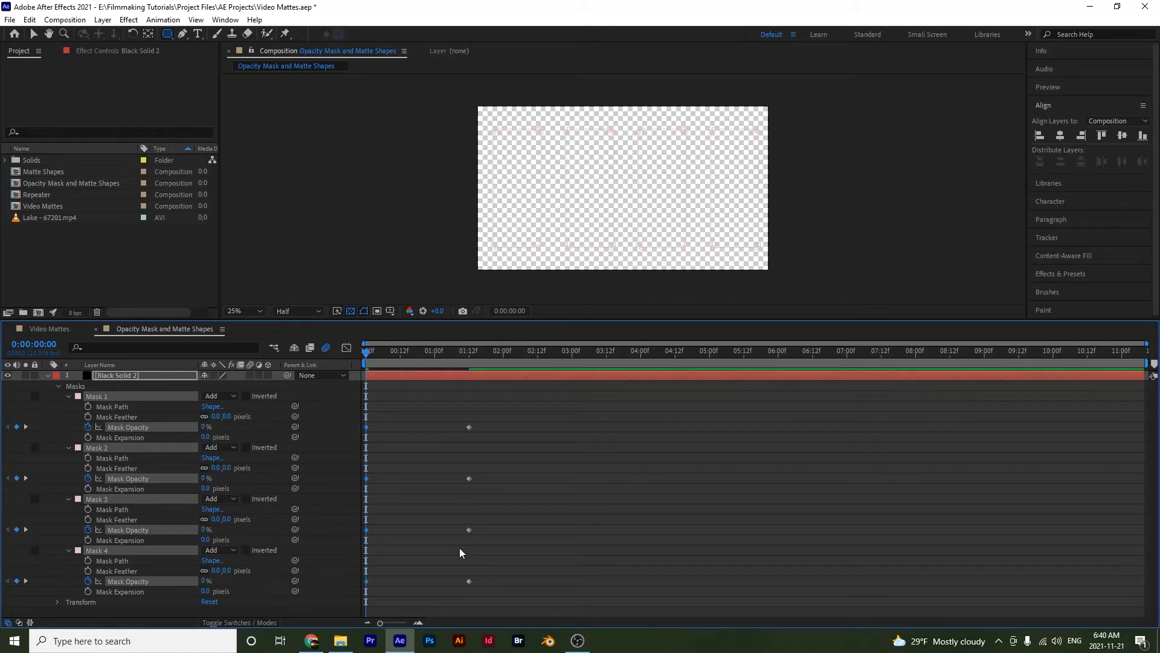
Move the Mask Opacity keyframes of Masks 2, 3 and 4 so they start at 0:00:00:10
{"action": "left_click_drag", "start_coordinate": [546, 600], "coordinate": [345, 465]}
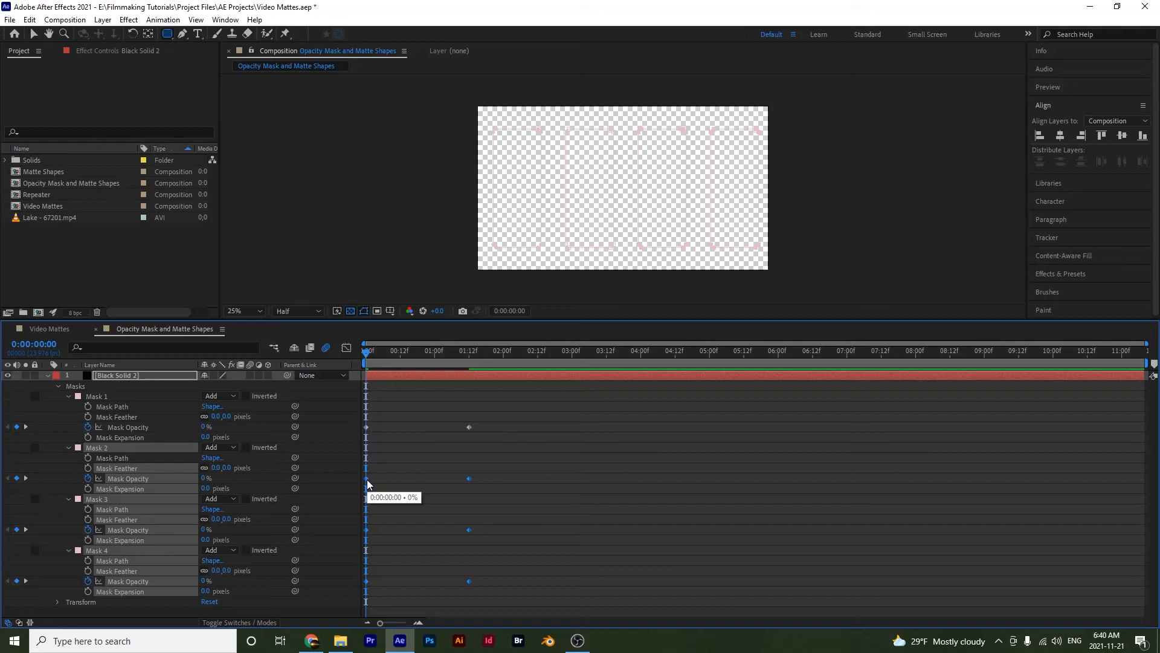
{"action": "key", "text": "shift+Page_Down"}
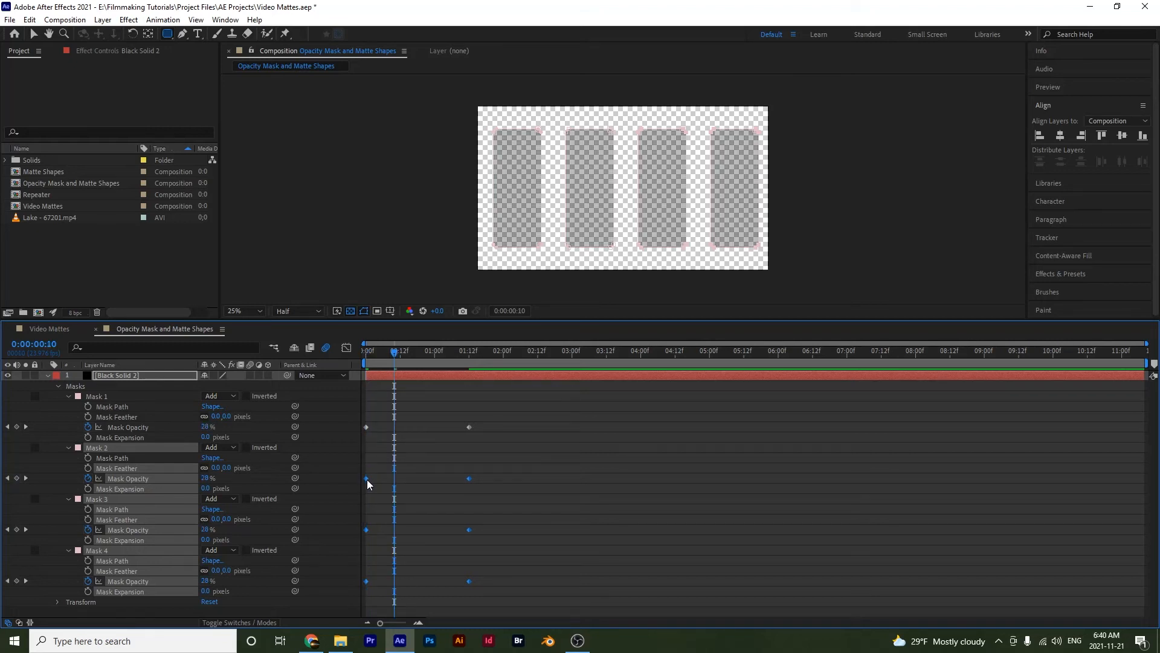
{"action": "left_click_drag", "start_coordinate": [367, 480], "coordinate": [399, 487]}
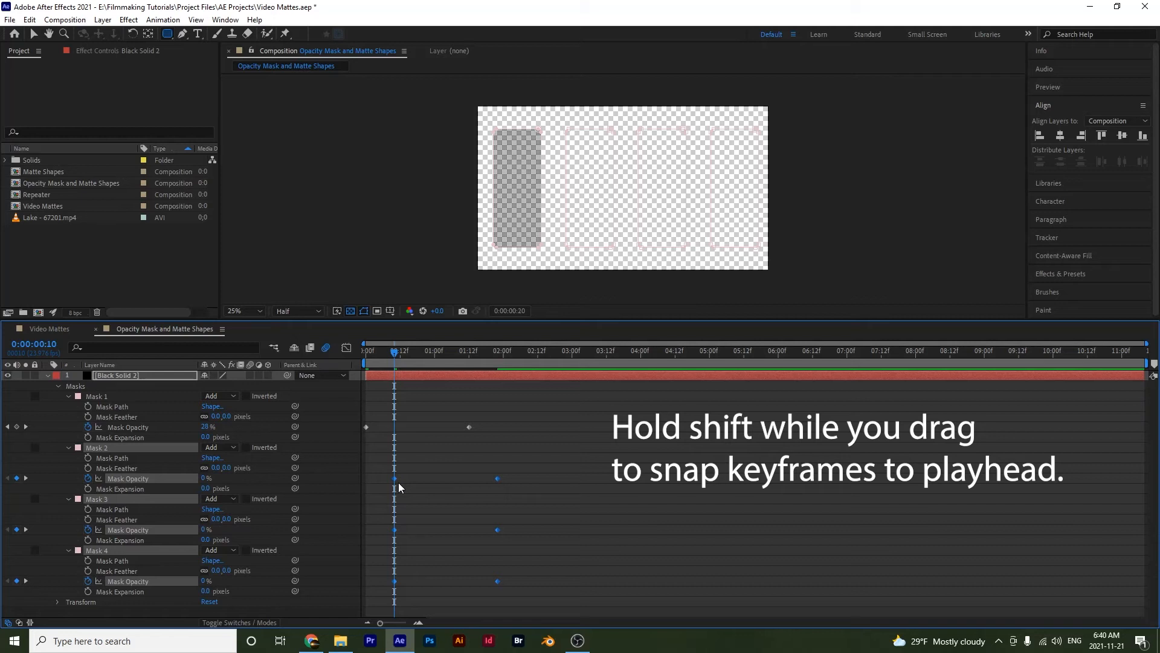
Move the Mask Opacity keyframes of Masks 3 and 4 so they start at 0:00:00:20
{"action": "key", "text": "shift+Page_Down"}
{"action": "left_click", "coordinate": [376, 505]}
{"action": "left_click_drag", "start_coordinate": [371, 513], "coordinate": [521, 588]}
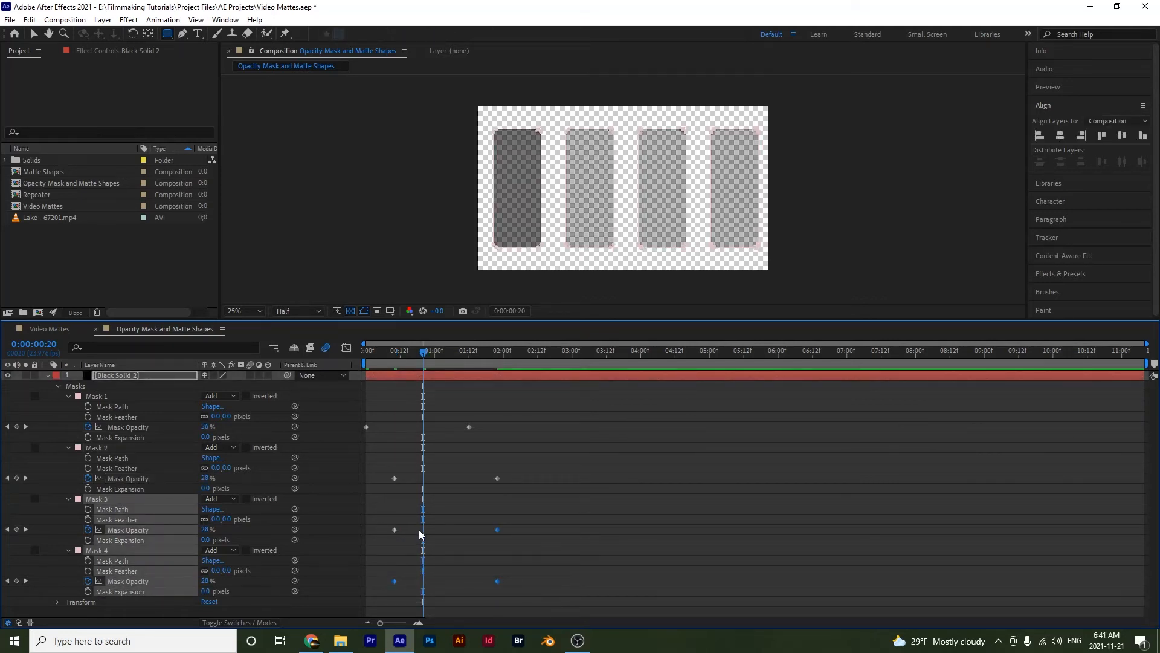
{"action": "left_click_drag", "start_coordinate": [395, 530], "coordinate": [420, 531]}
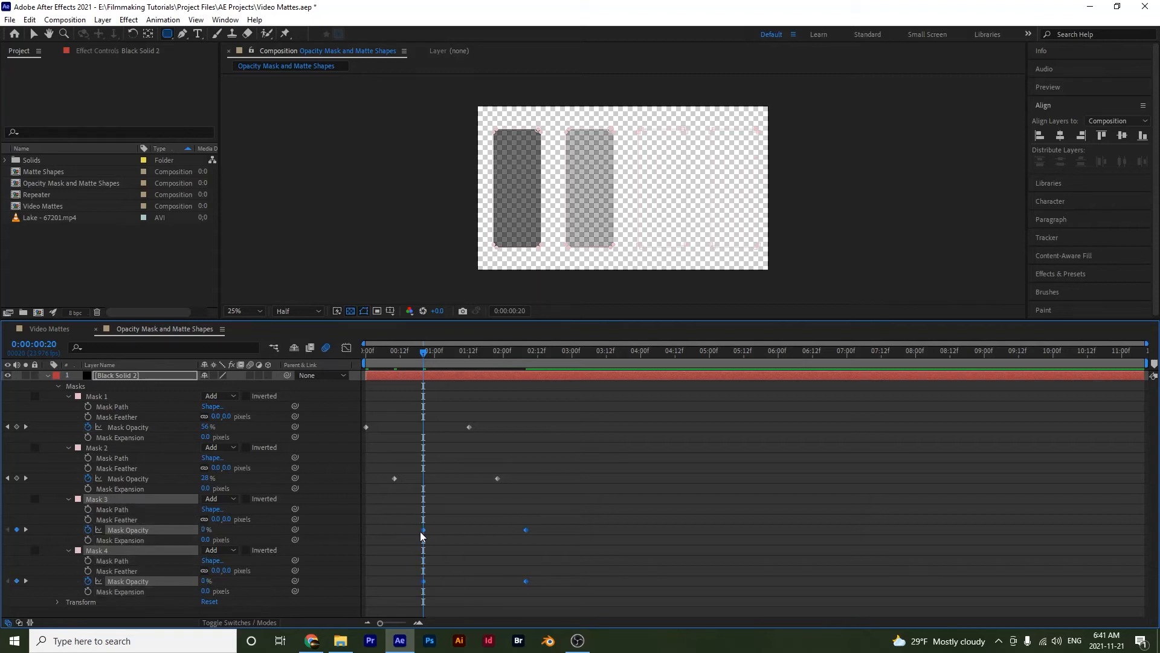
Move Mask 4's opacity keyframes to start at 0:00:01:06, and apply Easy Ease to all the mask opacity keyframes
{"action": "key", "text": "shift+Page_Down"}
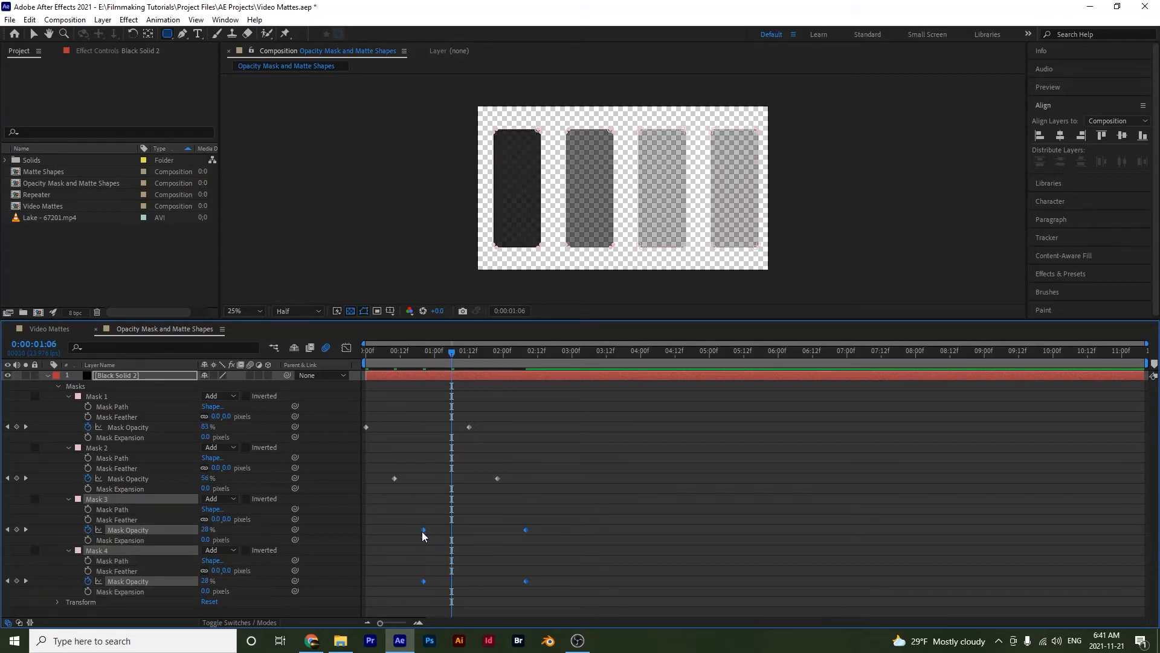
{"action": "left_click_drag", "start_coordinate": [397, 566], "coordinate": [565, 588]}
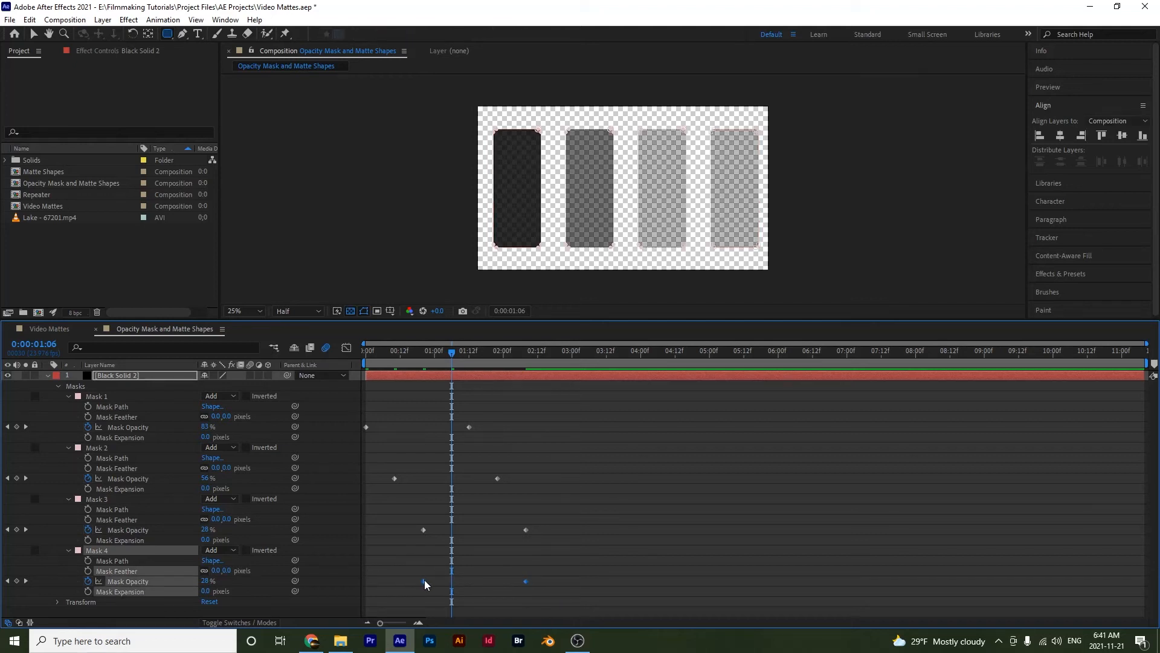
{"action": "left_click_drag", "start_coordinate": [423, 579], "coordinate": [446, 579]}
{"action": "left_click_drag", "start_coordinate": [604, 595], "coordinate": [314, 389]}
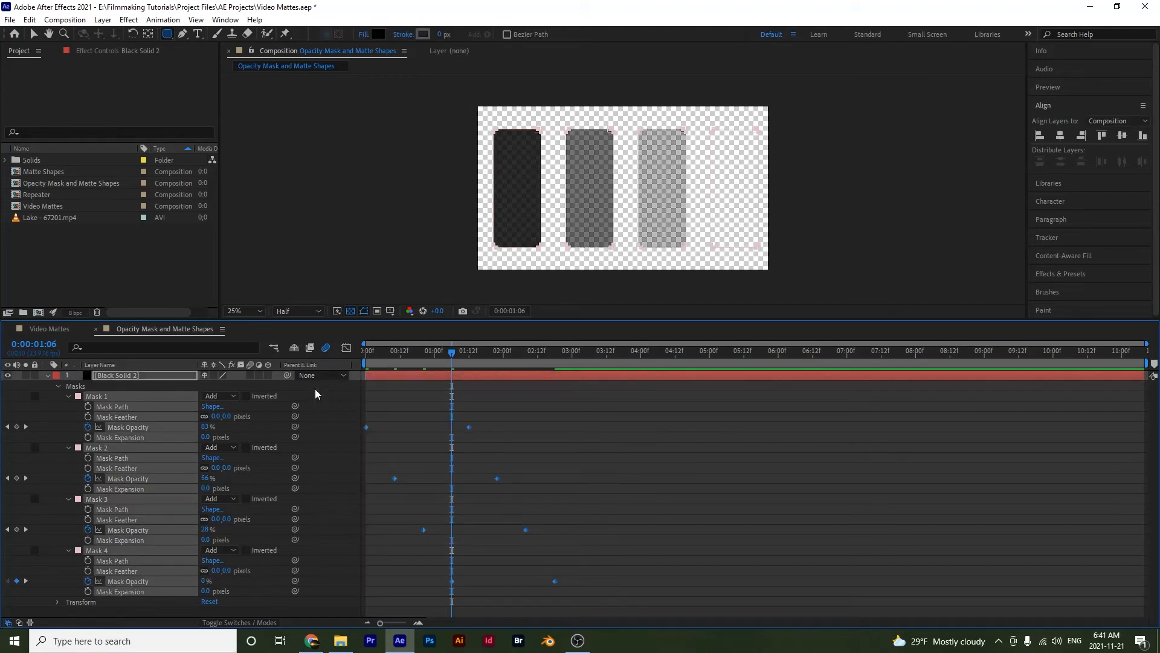
{"action": "key", "text": "F9"}
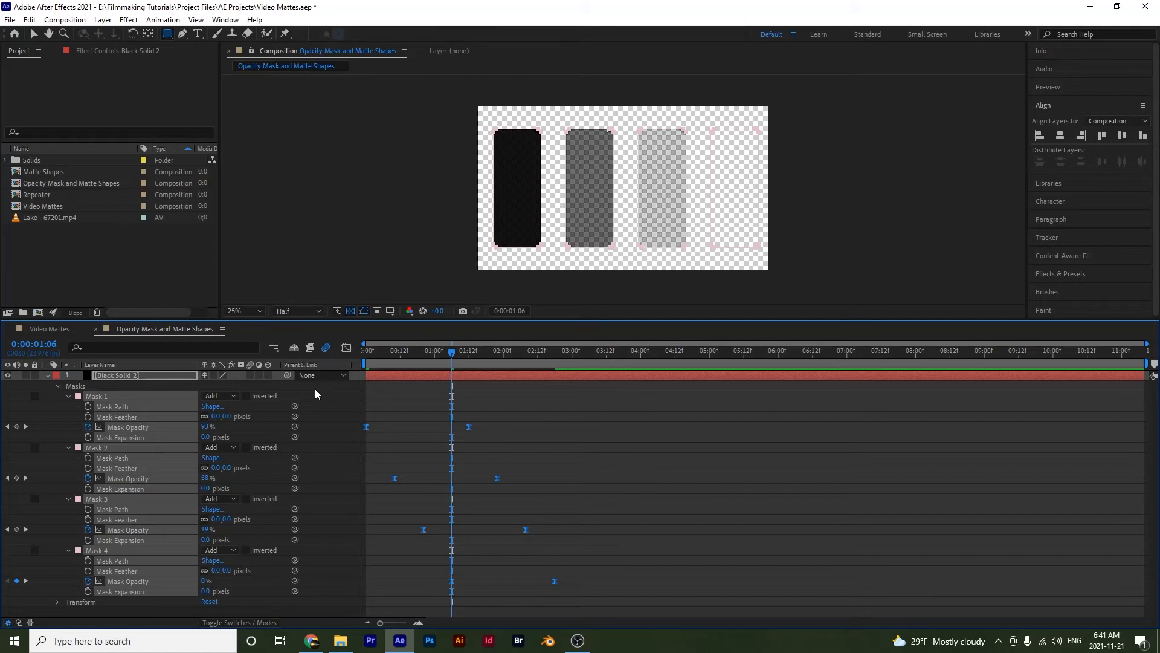
Add the Opacity Mask and Matte Shapes composition above the lake footage in the Video Mattes composition
{"action": "left_click", "coordinate": [58, 330]}
{"action": "left_click", "coordinate": [71, 183]}
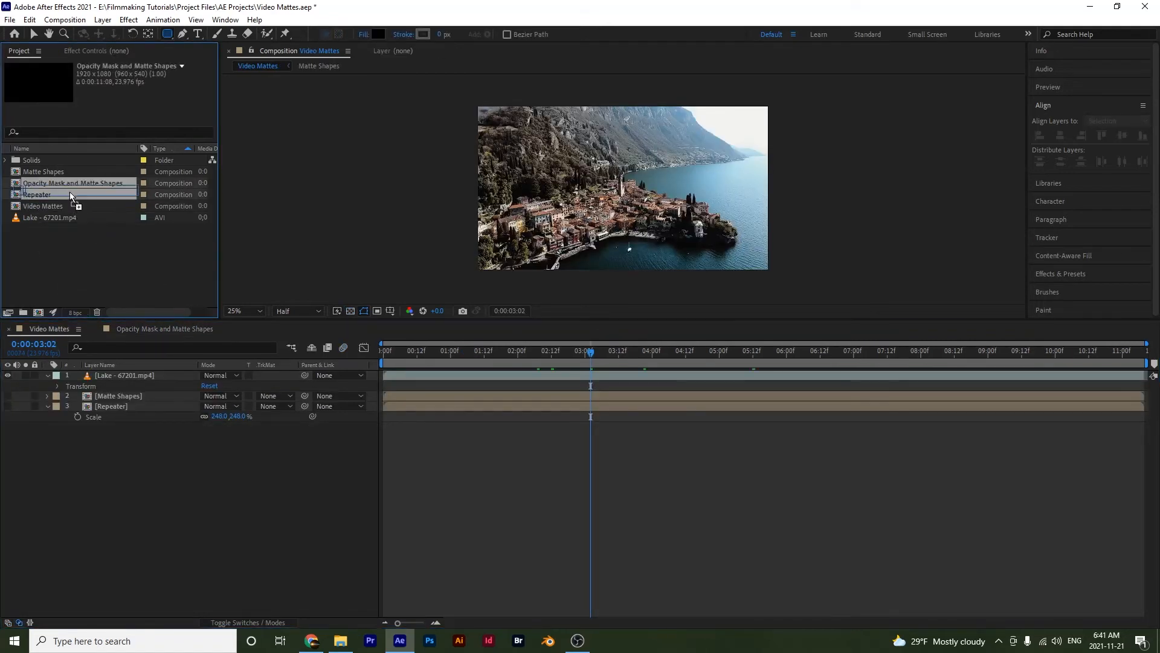
{"action": "left_click_drag", "start_coordinate": [70, 183], "coordinate": [118, 372]}
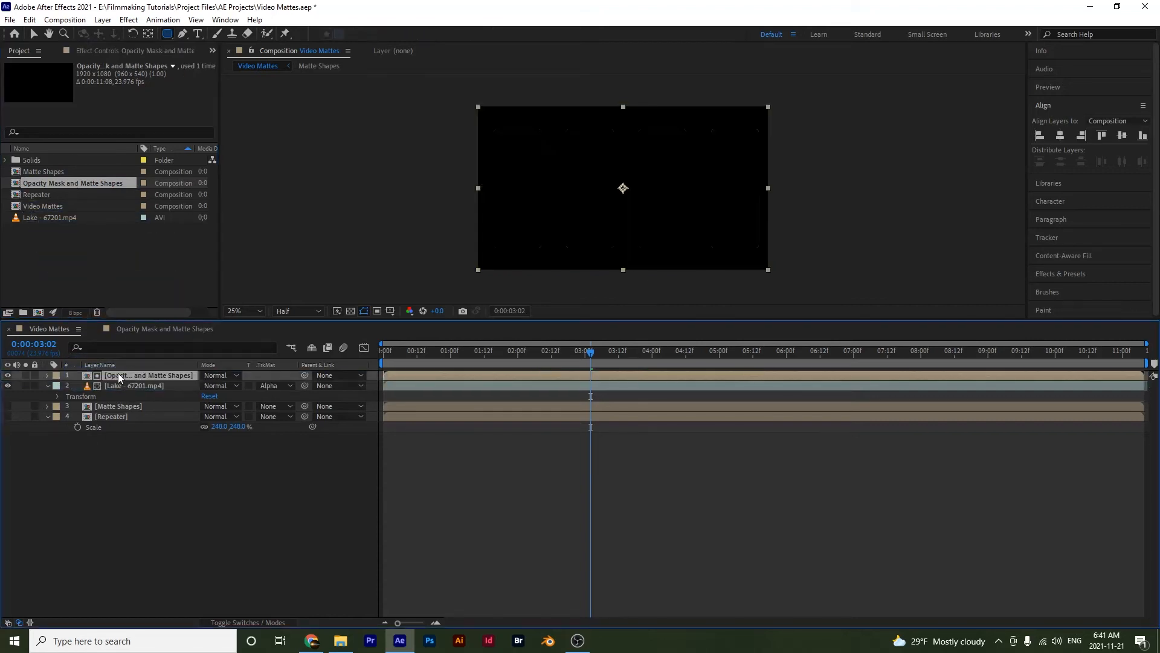
Clear the lake layer's track matte and reapply it as an Alpha Matte from Opacity Mask and Matte Shapes, with the matte layer hidden
{"action": "left_click", "coordinate": [280, 387]}
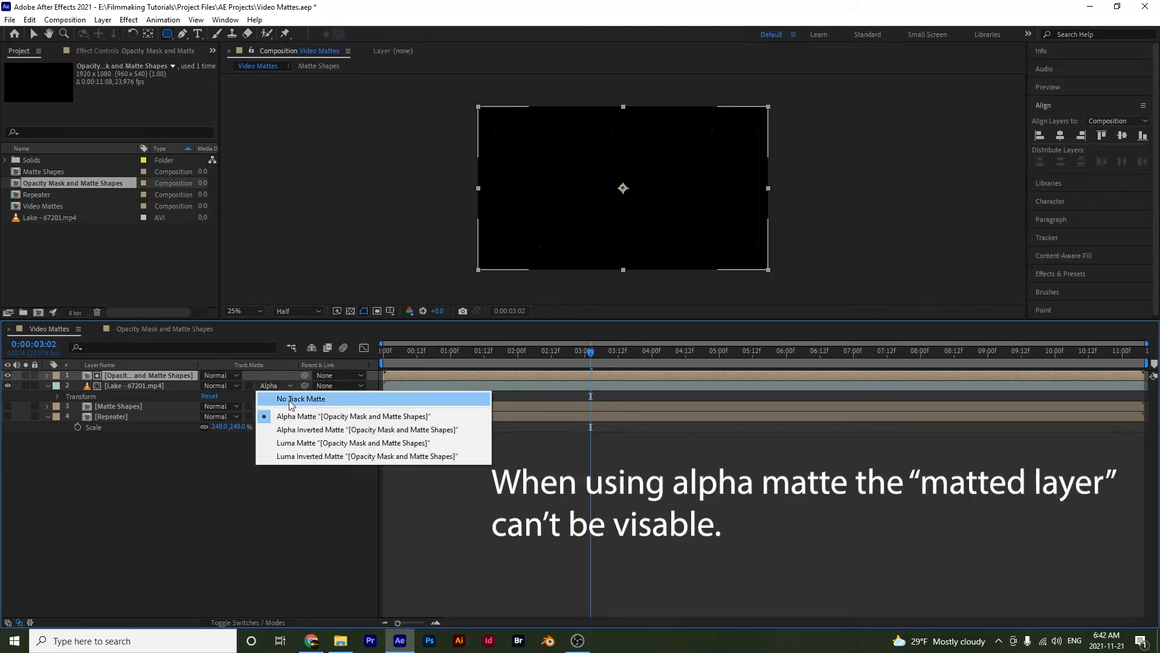
{"action": "left_click", "coordinate": [285, 399]}
{"action": "left_click", "coordinate": [274, 385]}
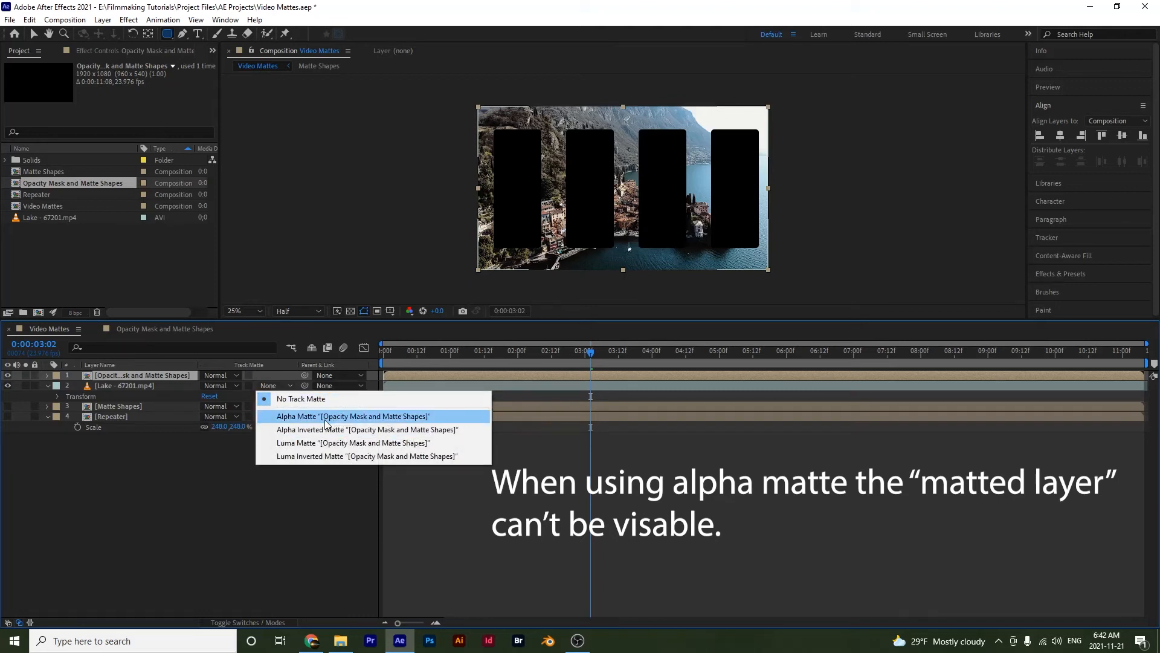
{"action": "left_click", "coordinate": [324, 418]}
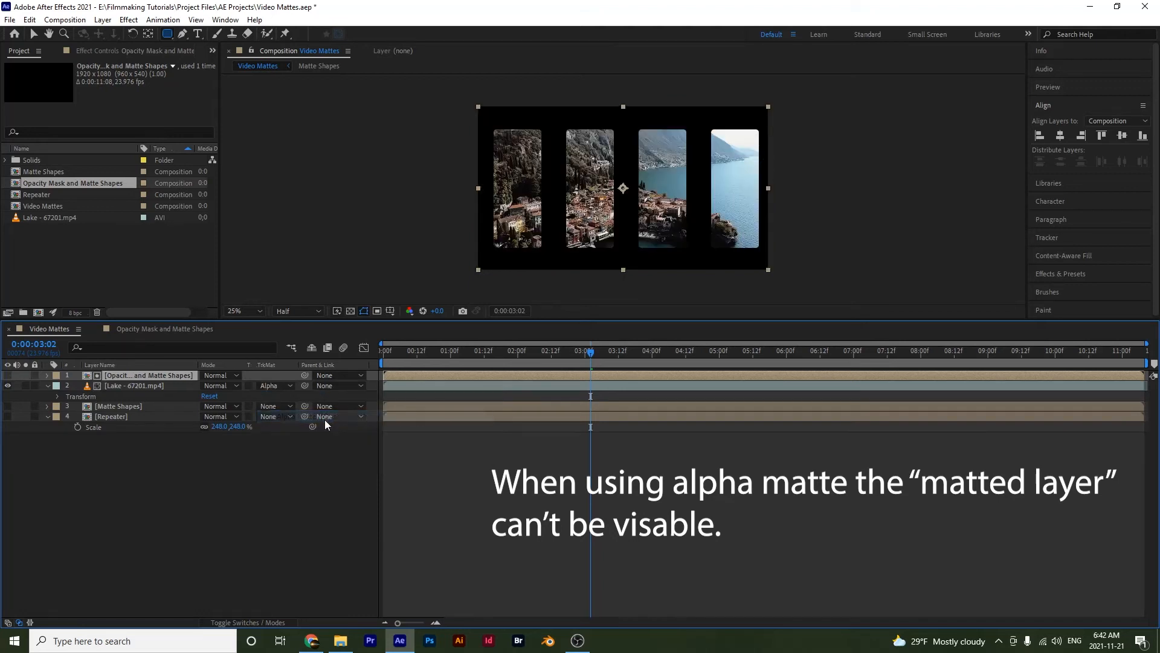
{"action": "left_click", "coordinate": [7, 375]}
{"action": "left_click", "coordinate": [8, 376]}
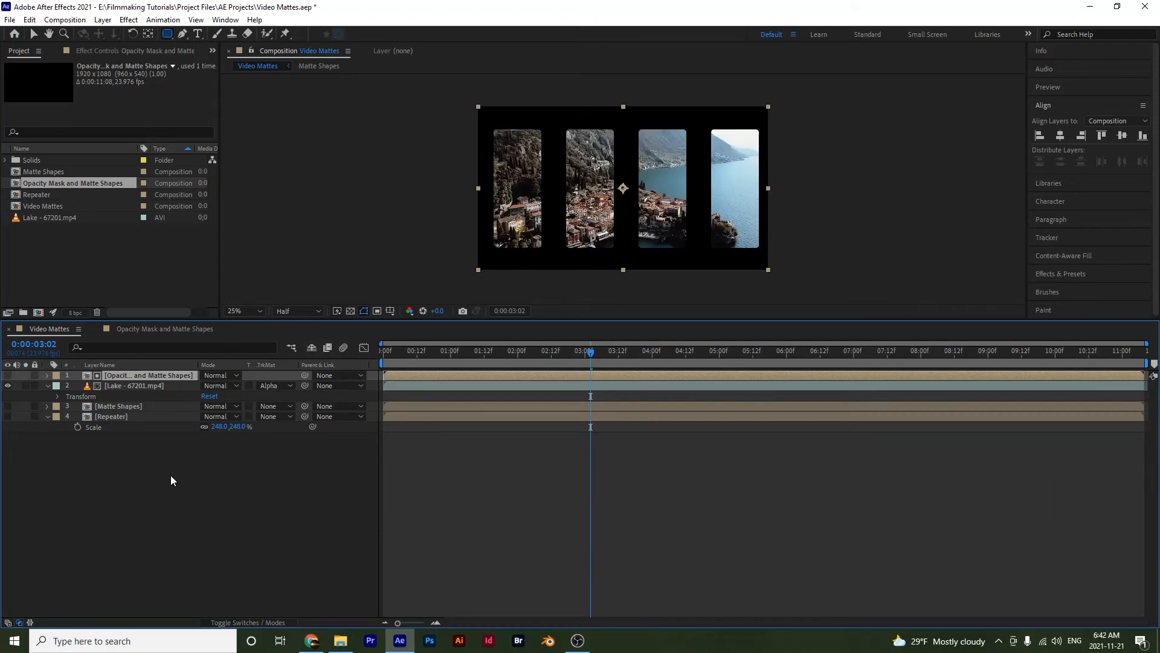
Preview the lake footage through the four fading bars in the Video Mattes composition
{"action": "left_click", "coordinate": [298, 491]}
{"action": "key", "text": "space"}
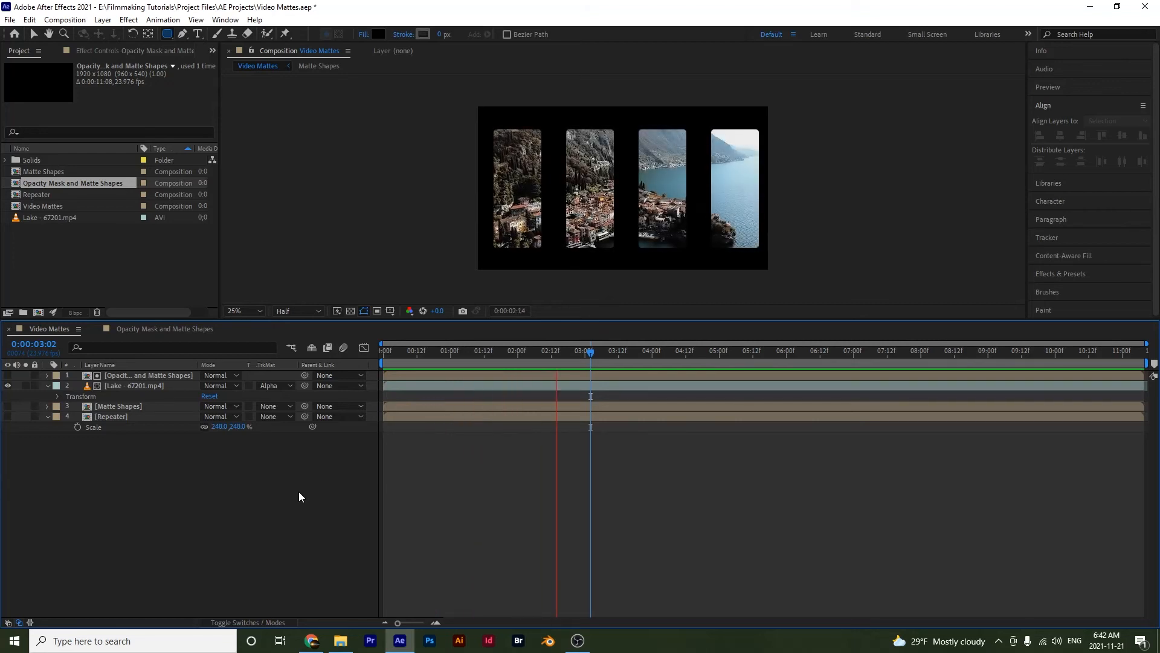
{"action": "key", "text": "space"}
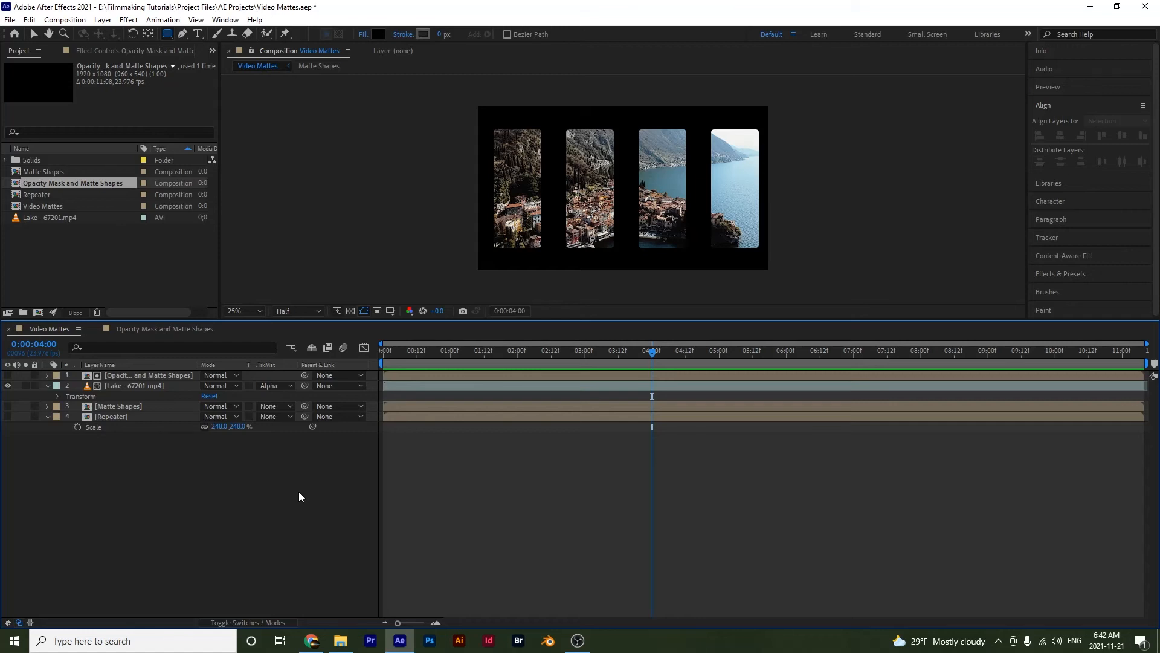
{"action": "key", "text": "space"}
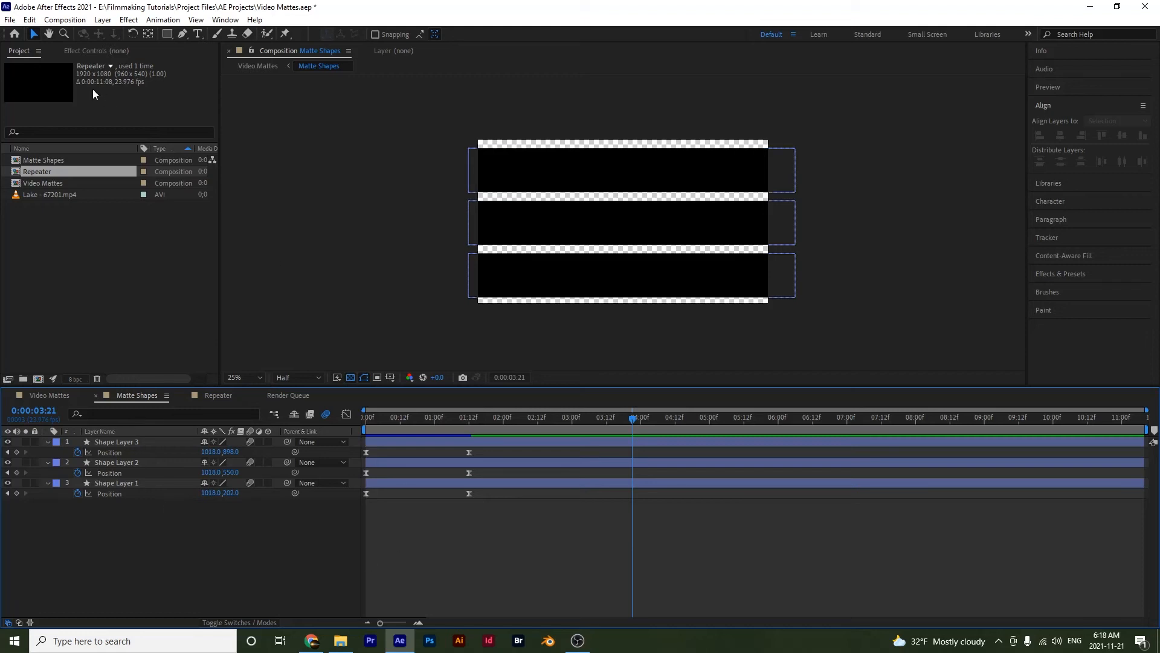
Add the Matte Shapes composition to the render queue and accept render settings with Best quality and Full resolution
{"action": "left_click", "coordinate": [66, 20]}
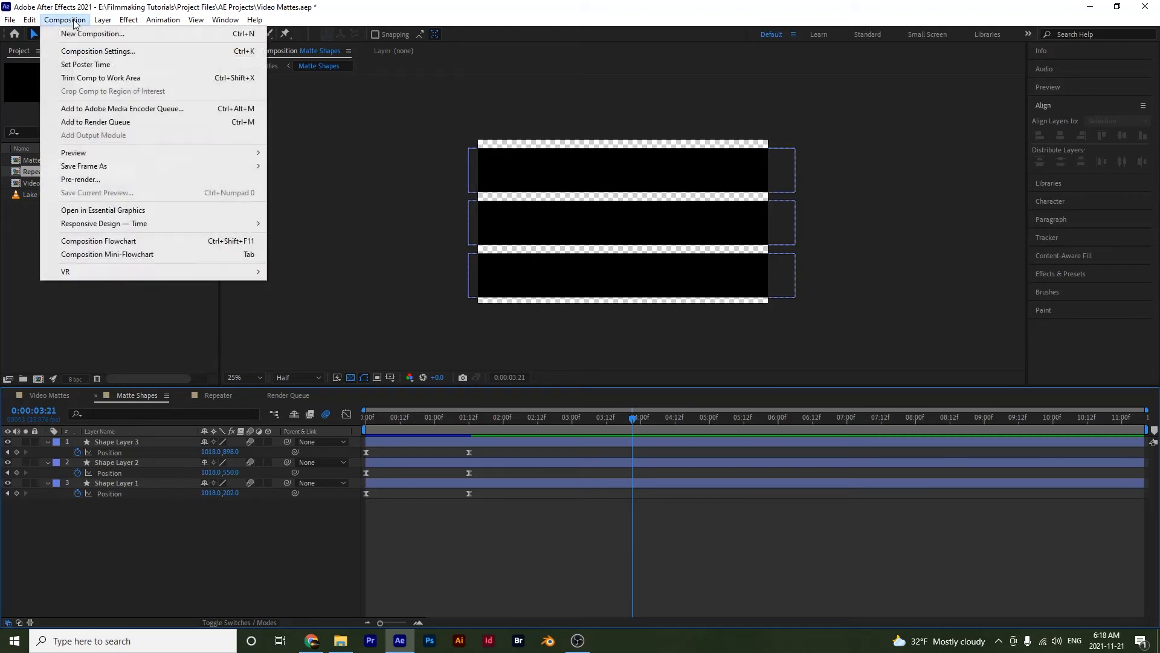
{"action": "left_click", "coordinate": [151, 122]}
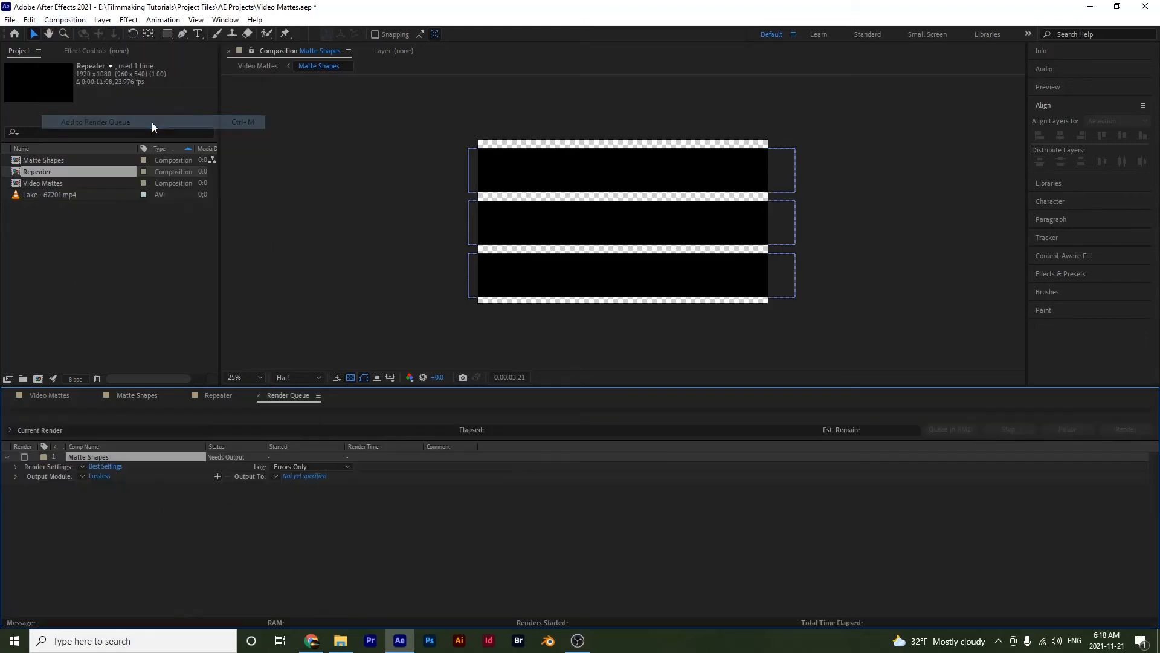
{"action": "left_click", "coordinate": [113, 468]}
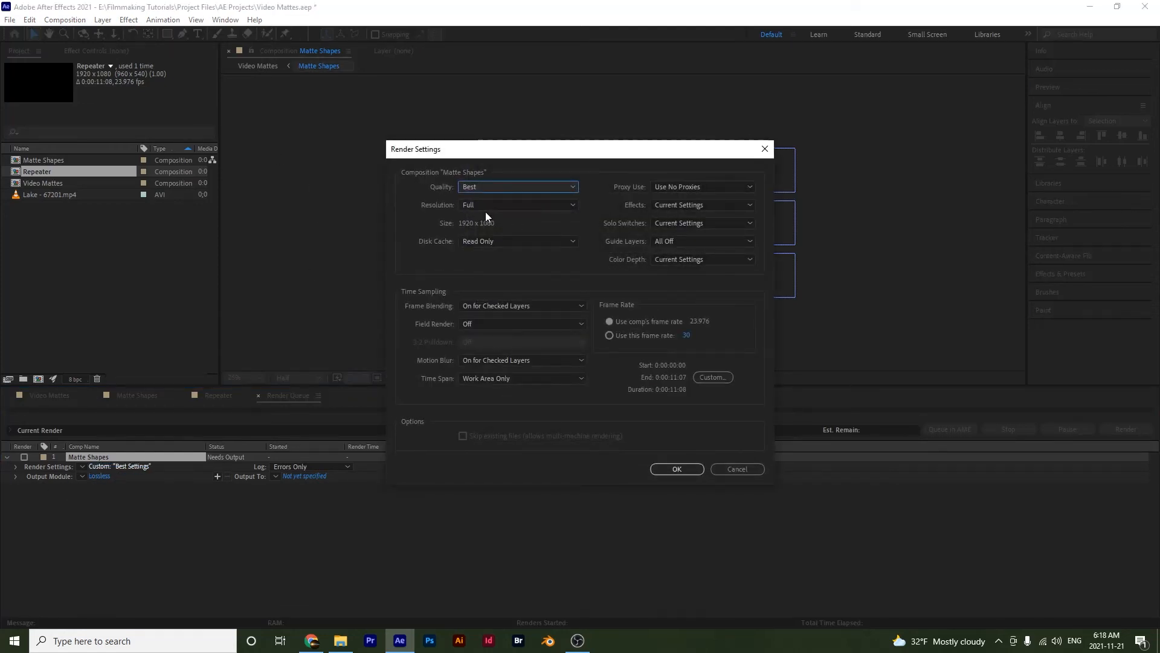
{"action": "left_click", "coordinate": [680, 471]}
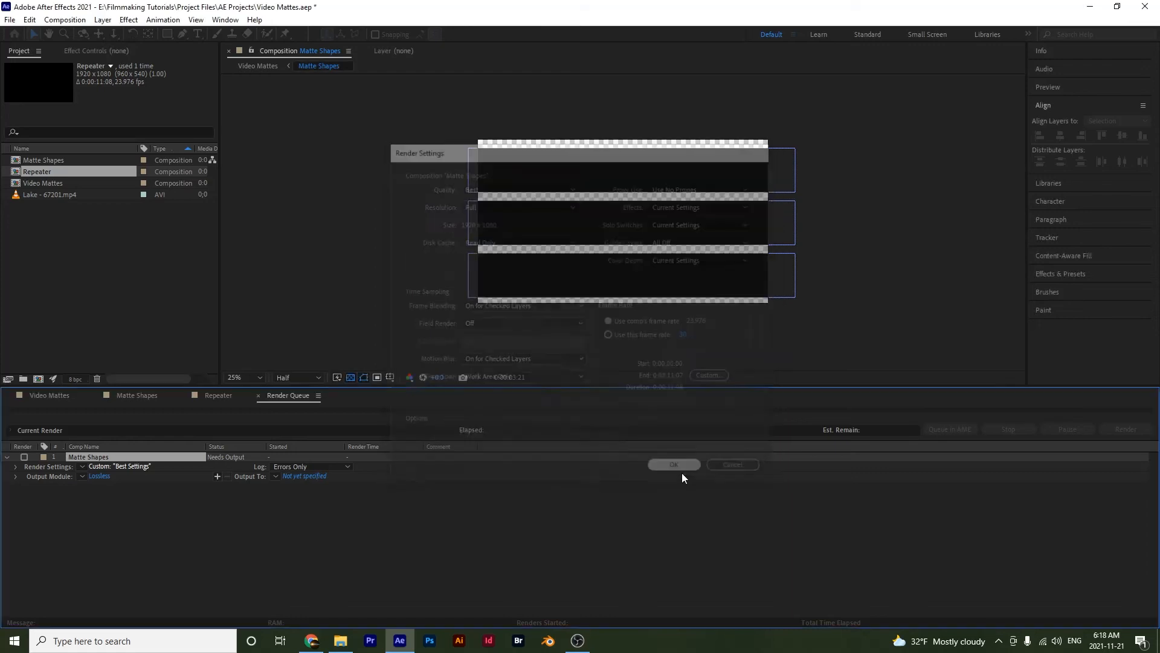
Set the Matte Shapes output module to QuickTime format with RGB + Alpha channels, keeping the Animation codec
{"action": "left_click", "coordinate": [100, 477]}
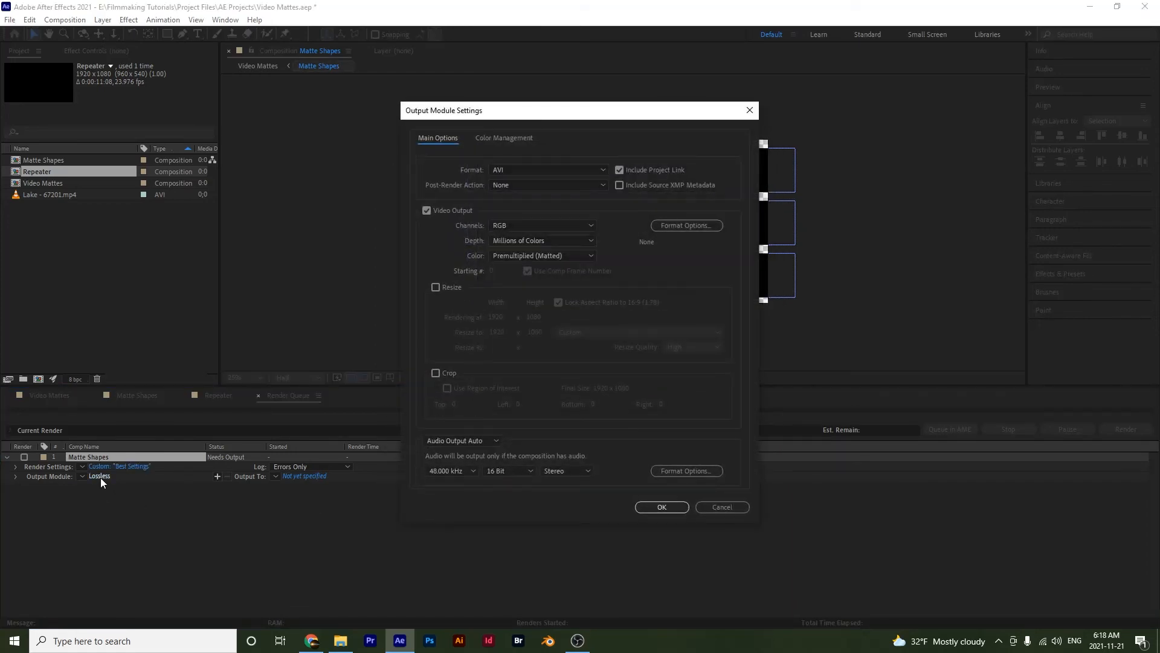
{"action": "left_click", "coordinate": [534, 172]}
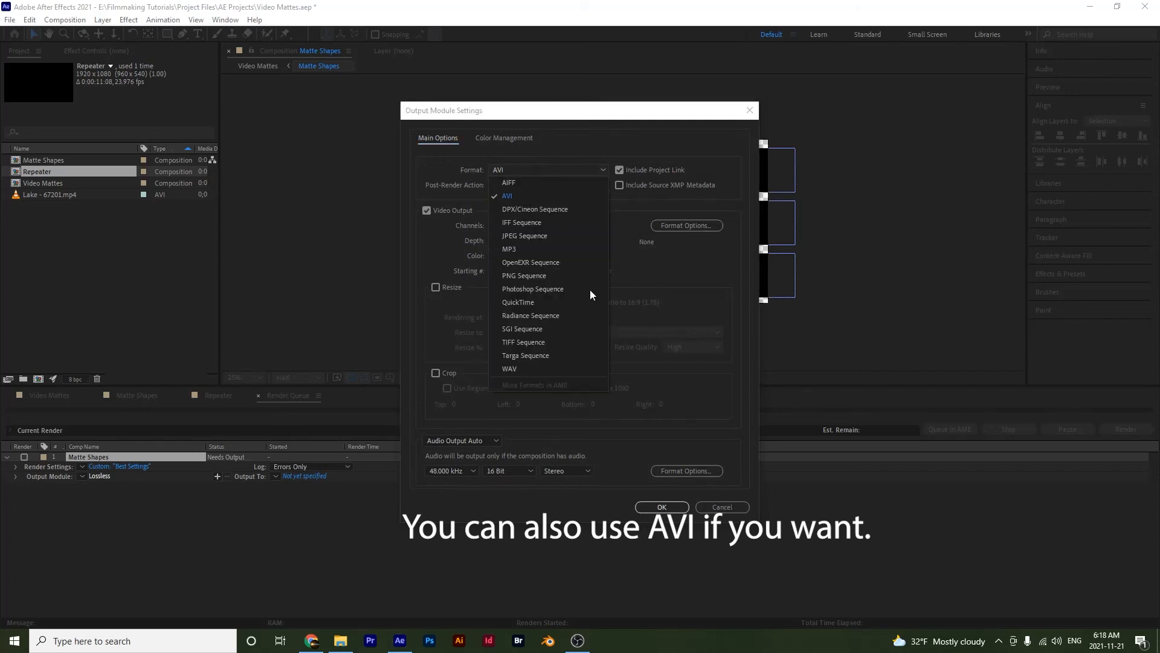
{"action": "left_click", "coordinate": [582, 302]}
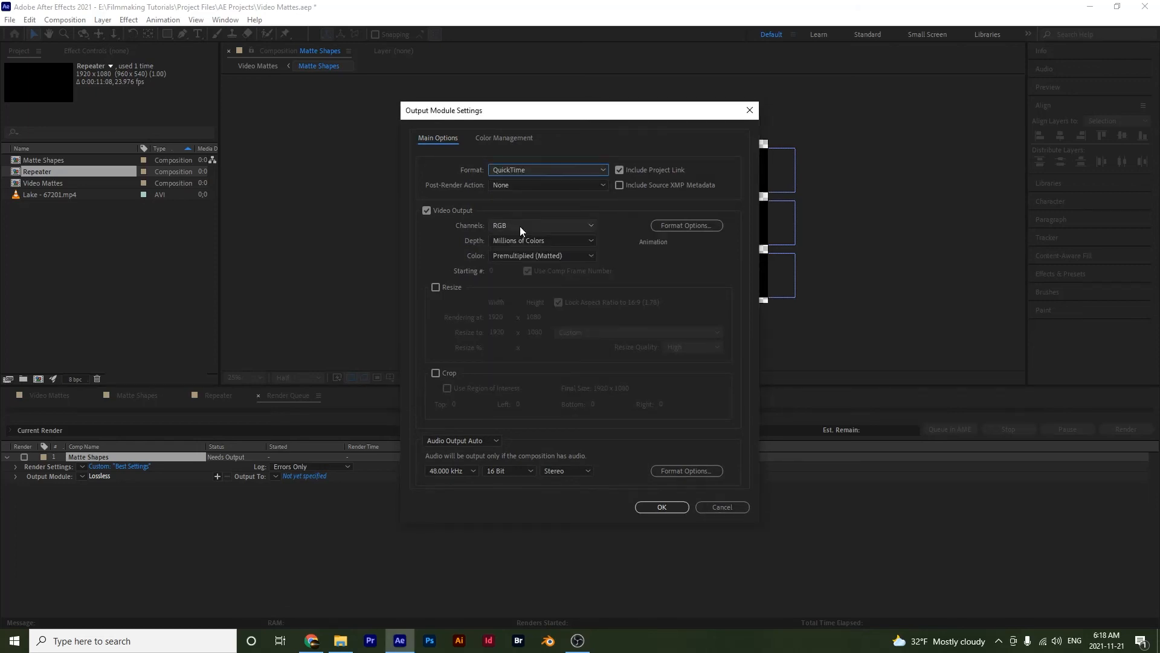
{"action": "left_click", "coordinate": [519, 226]}
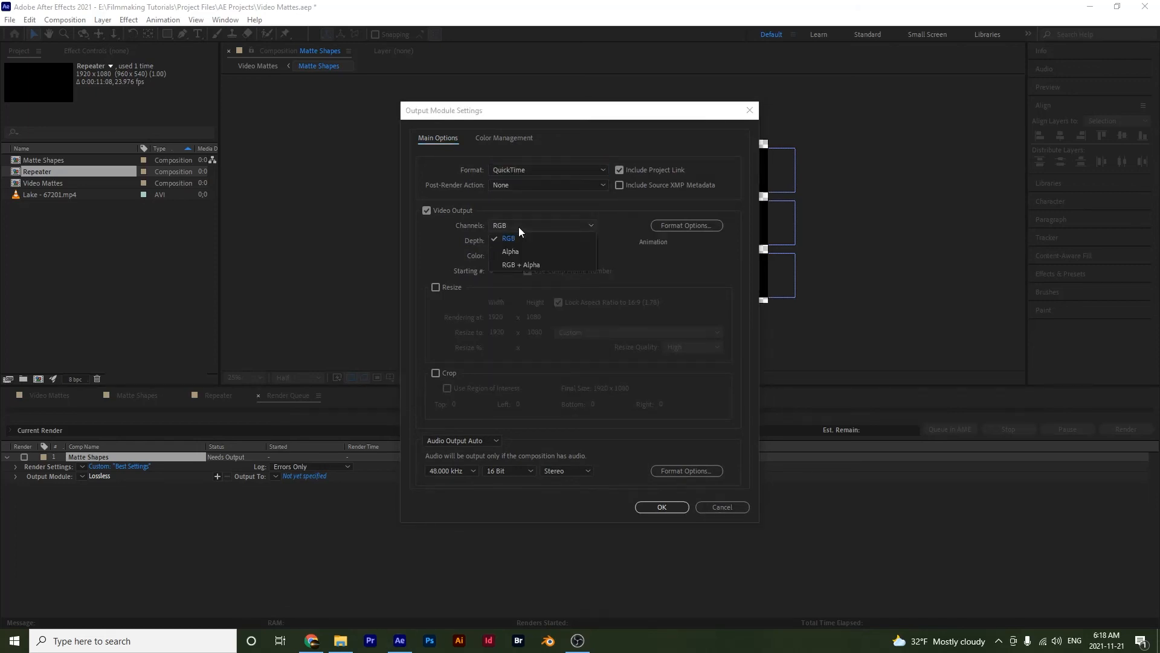
{"action": "left_click", "coordinate": [539, 267]}
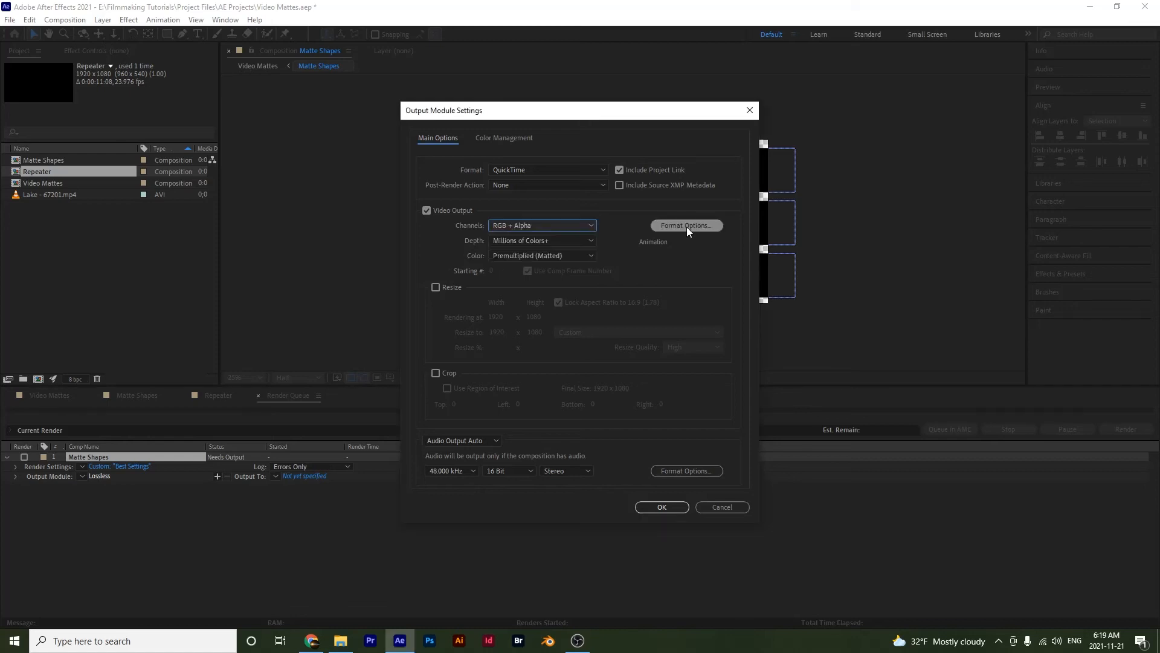
{"action": "left_click", "coordinate": [686, 225]}
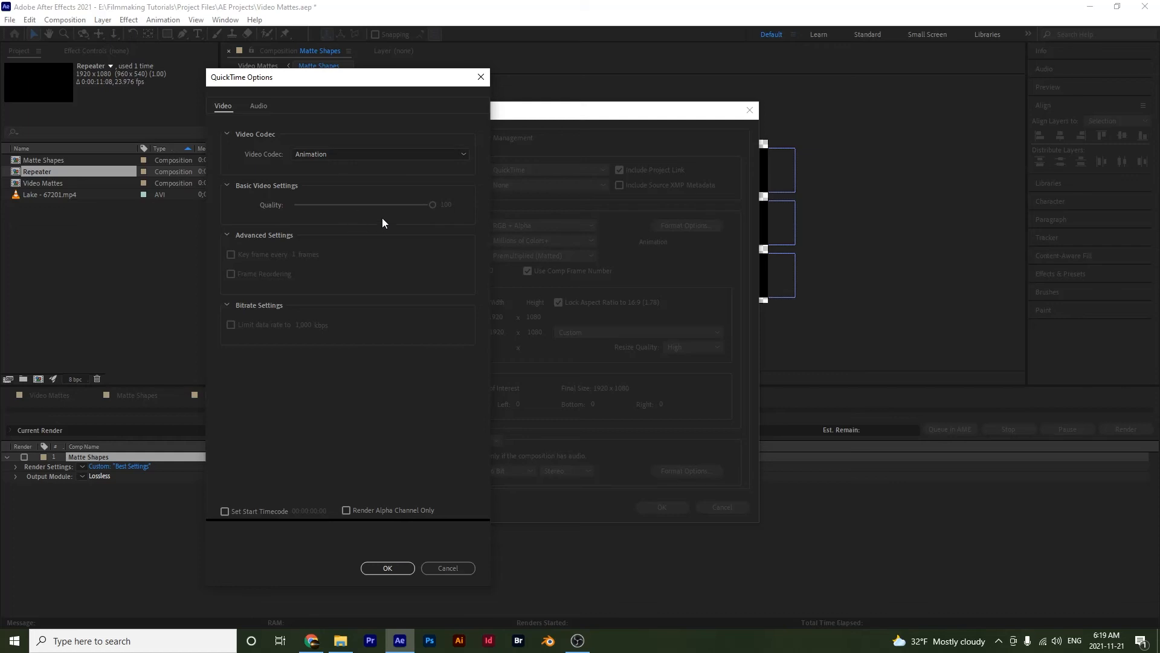
{"action": "left_click", "coordinate": [387, 567]}
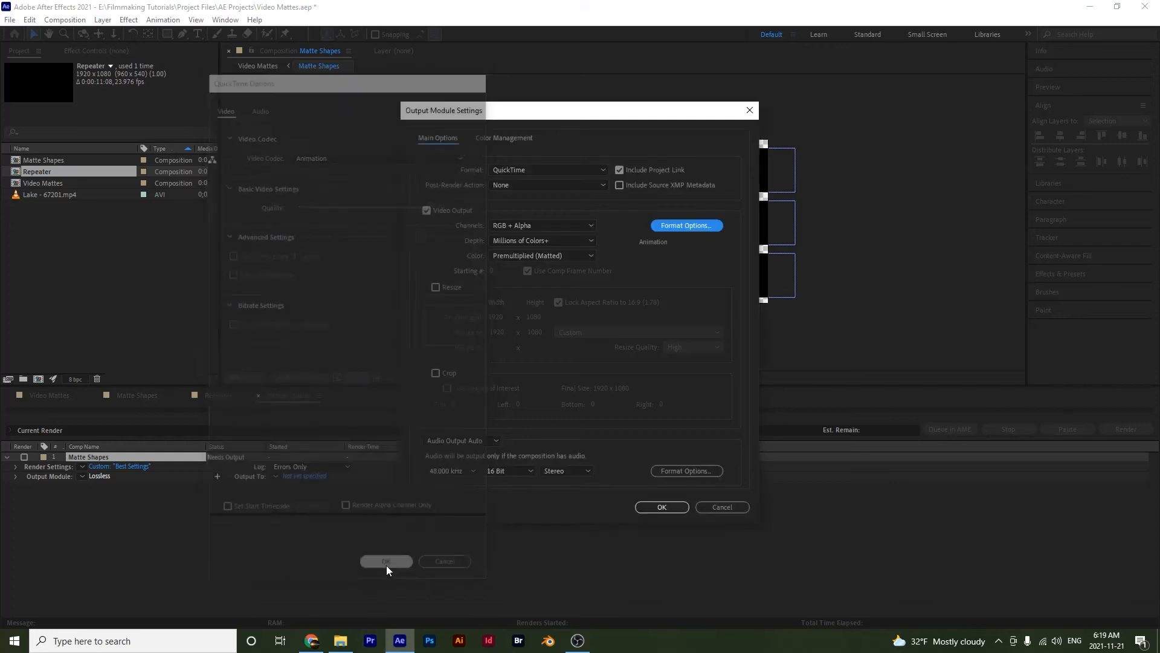
{"action": "left_click", "coordinate": [661, 508]}
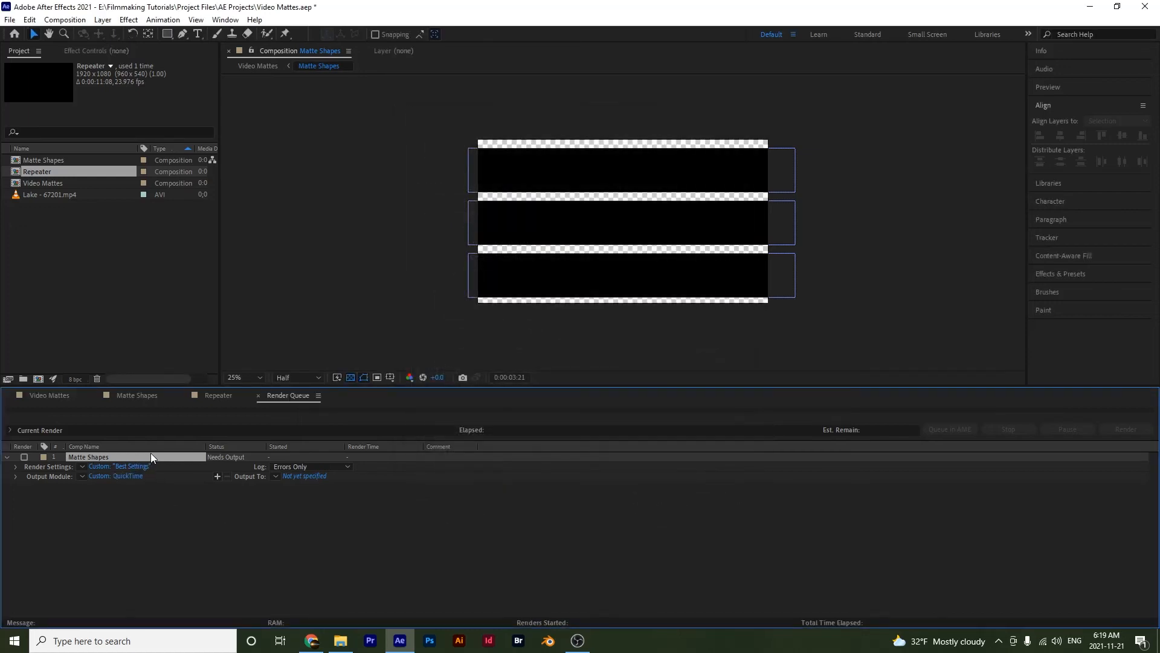
Set the output file to Matte Shapes on the Desktop and render the queued composition
{"action": "left_click", "coordinate": [317, 477]}
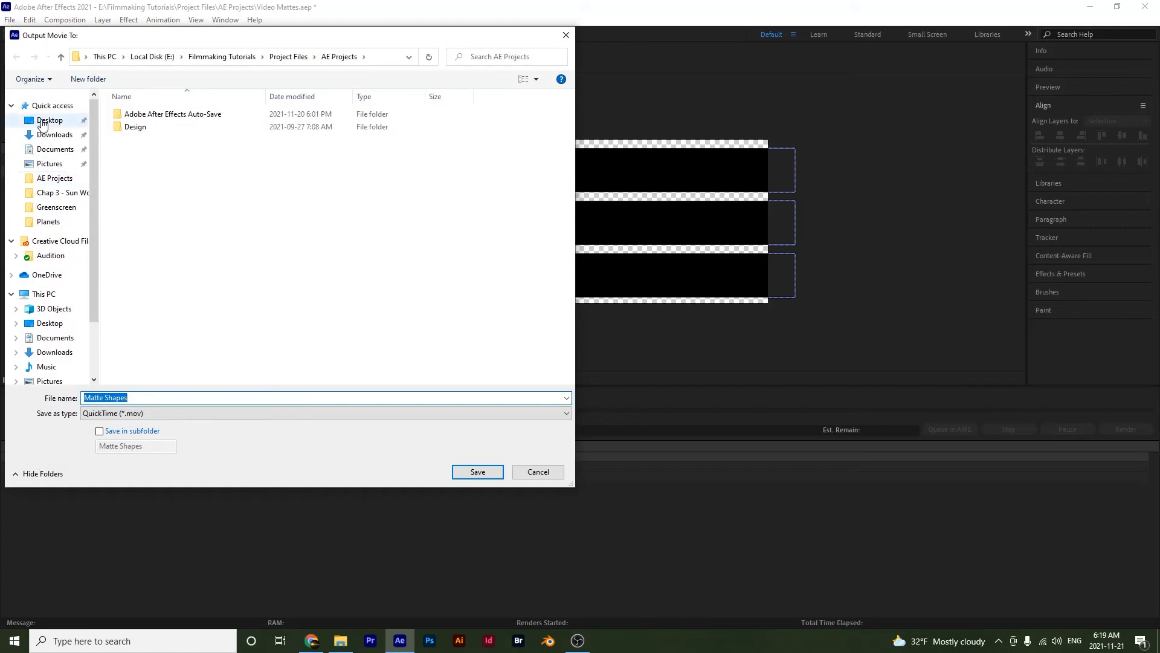
{"action": "left_click", "coordinate": [41, 123]}
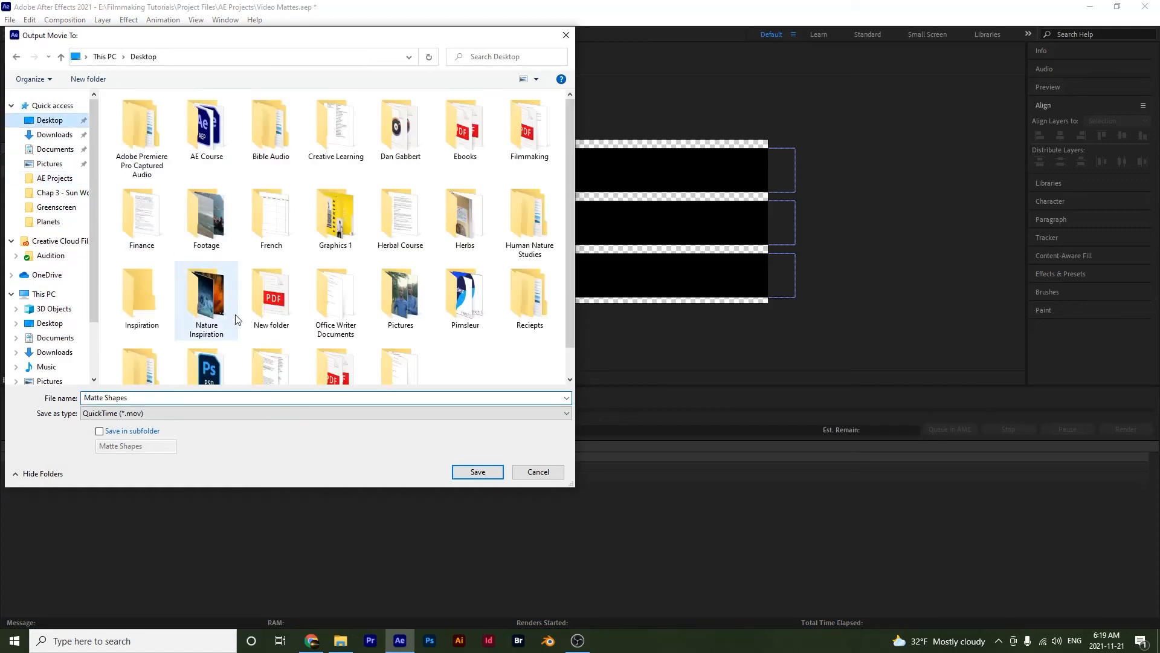
{"action": "left_click", "coordinate": [185, 400]}
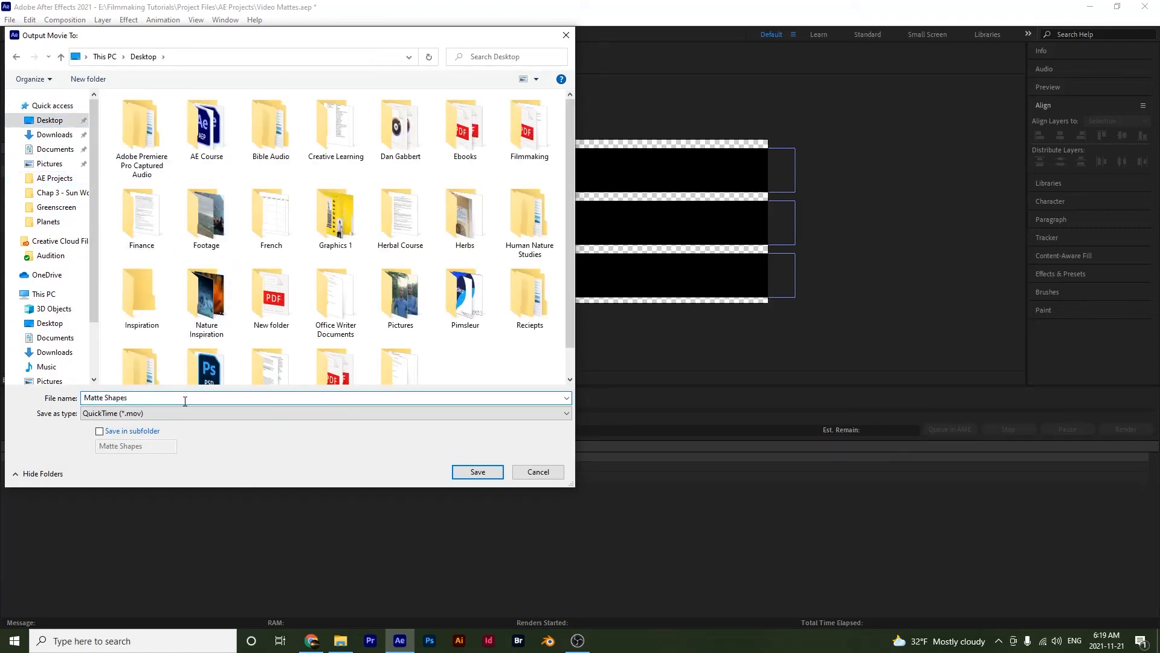
{"action": "key", "text": "Return"}
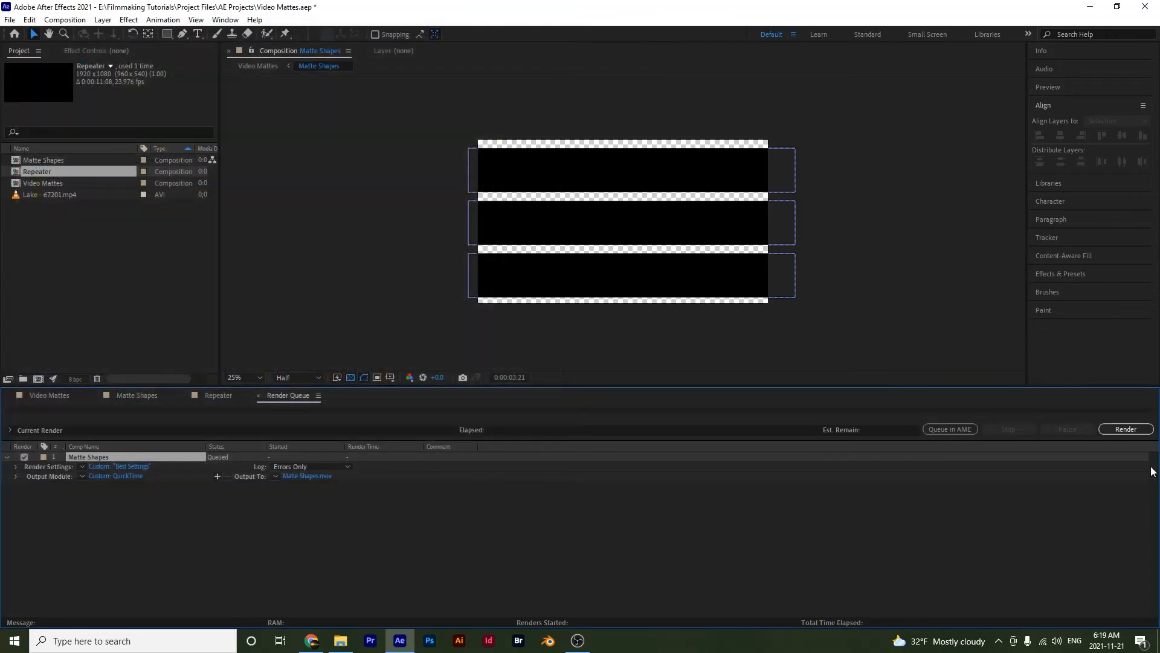
{"action": "left_click", "coordinate": [1125, 429]}
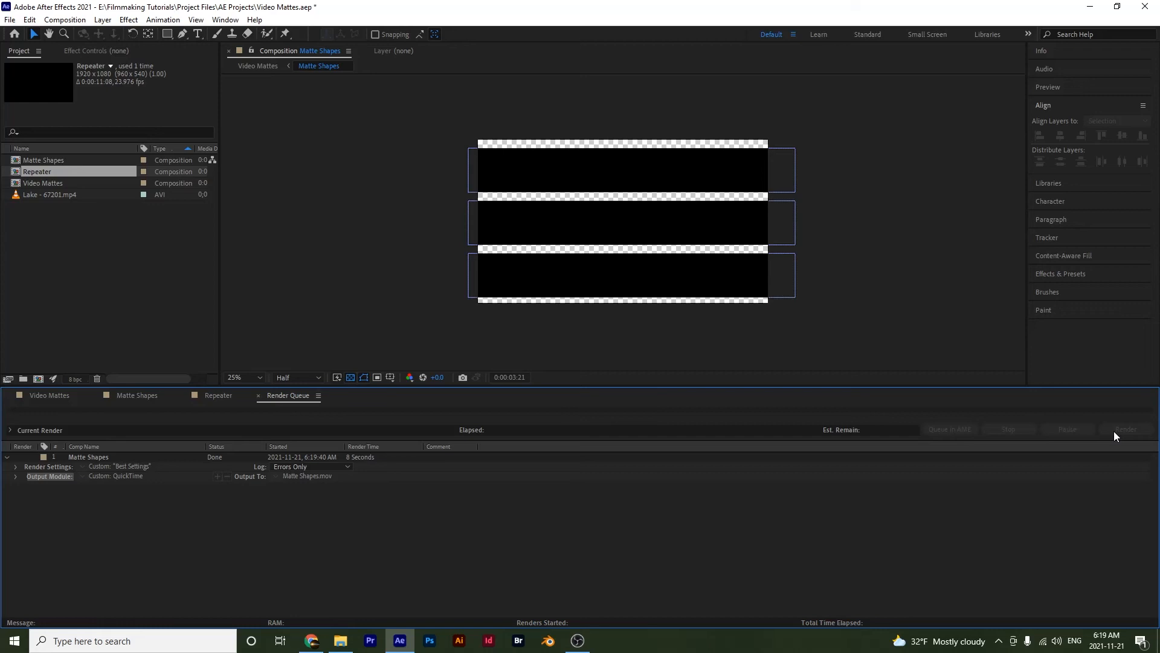
Return to the Video Mattes composition and import the rendered Matte Shapes.mov from the Desktop into the project
{"action": "left_click", "coordinate": [51, 396]}
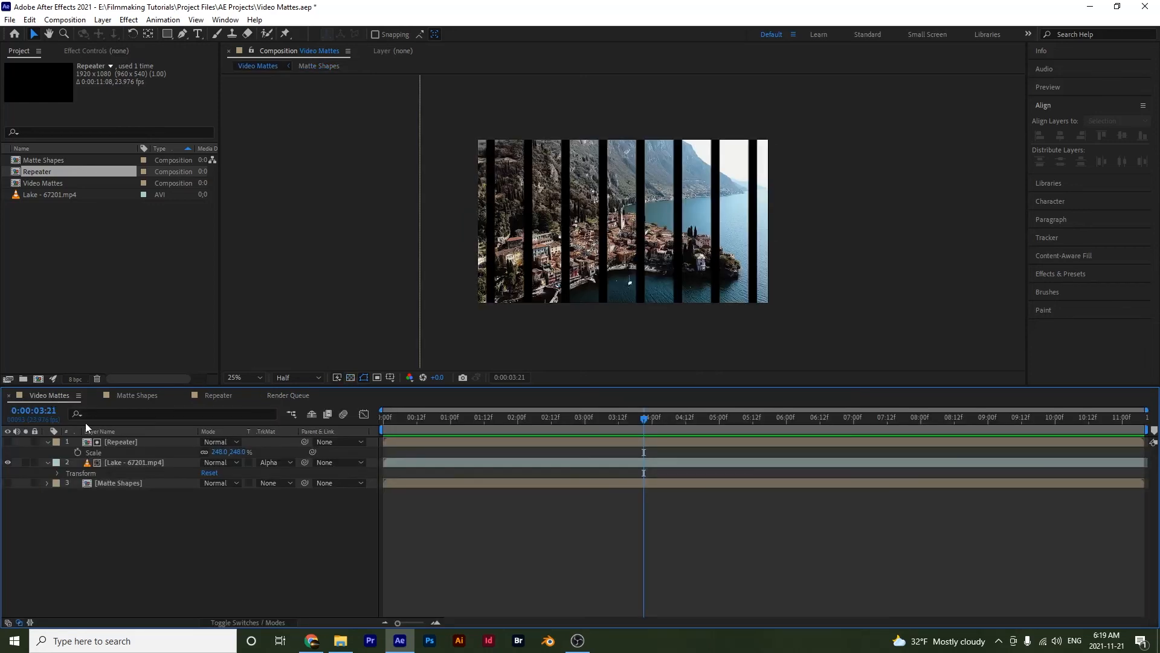
{"action": "left_click", "coordinate": [114, 442]}
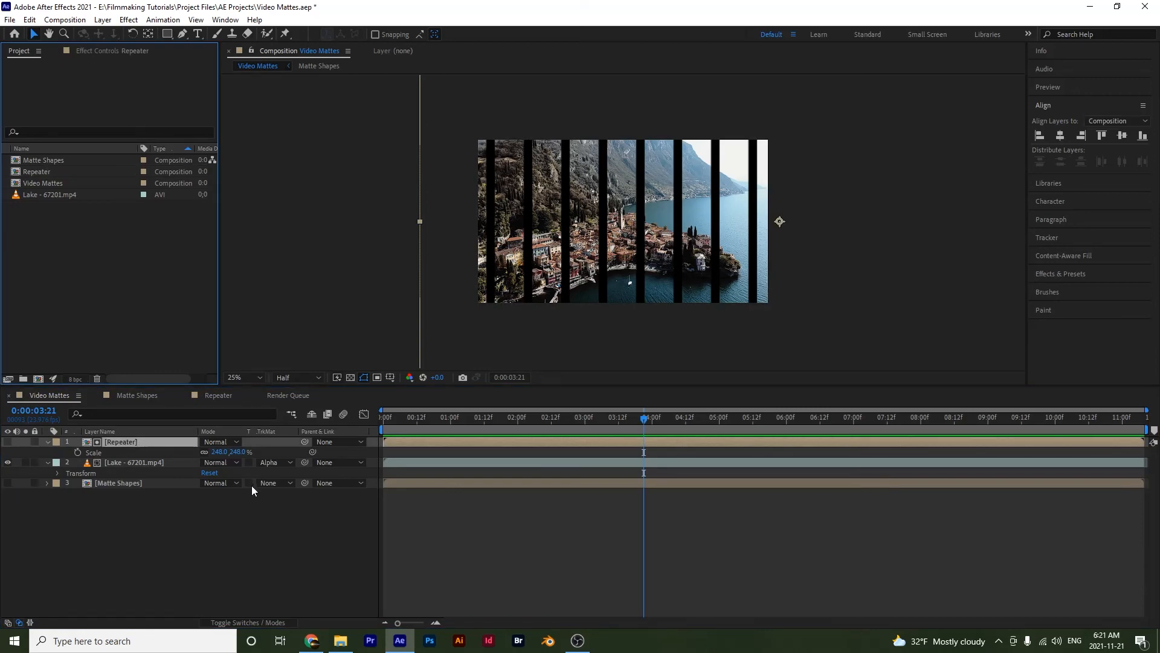
{"action": "double_click", "coordinate": [75, 274]}
{"action": "scroll", "coordinate": [574, 193], "scroll_direction": "down", "scroll_amount": 5}
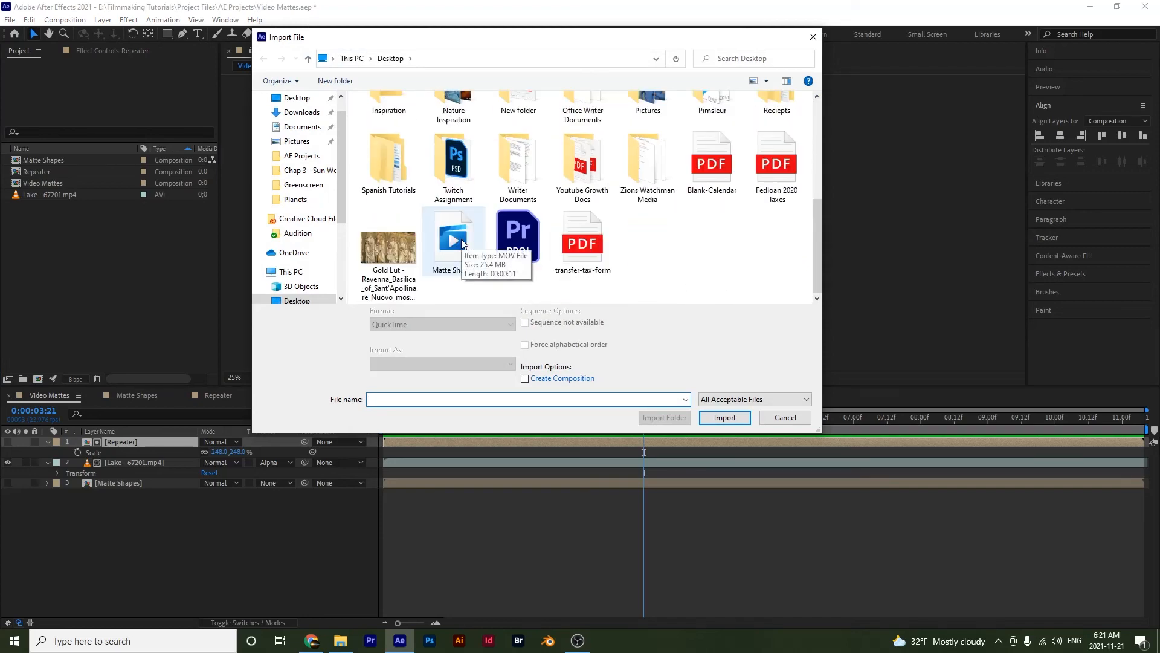
{"action": "left_click", "coordinate": [461, 238]}
{"action": "left_click", "coordinate": [725, 417]}
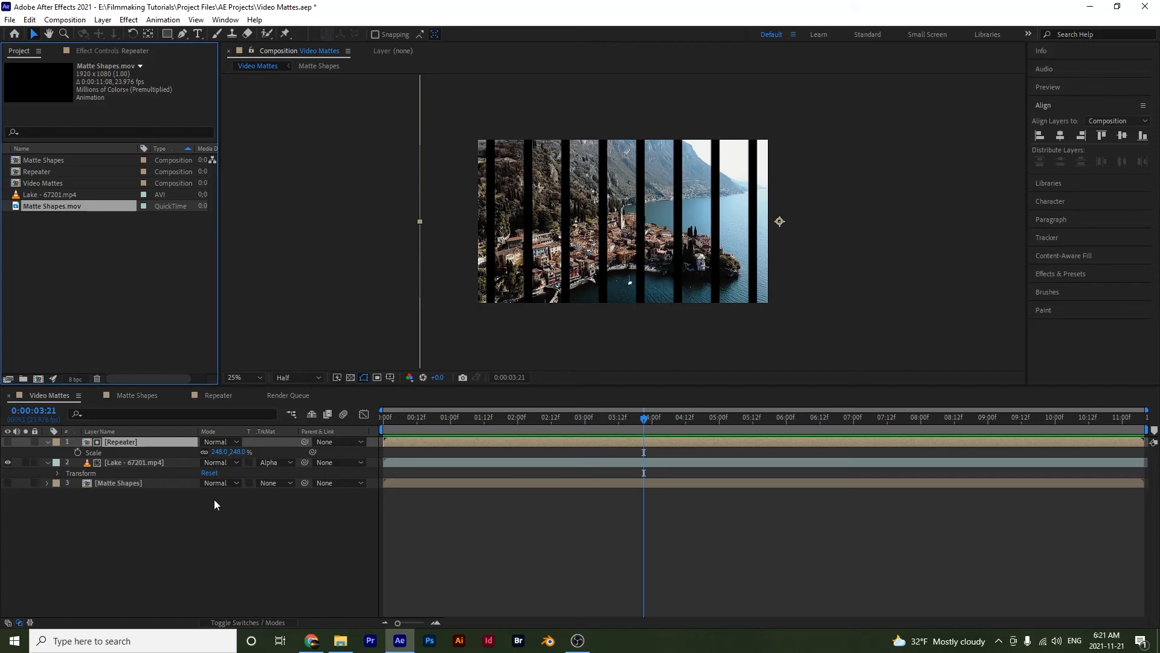
Set the lake layer to No Track Matte and move the Repeater layer to the end of the layer stack
{"action": "left_click", "coordinate": [141, 463]}
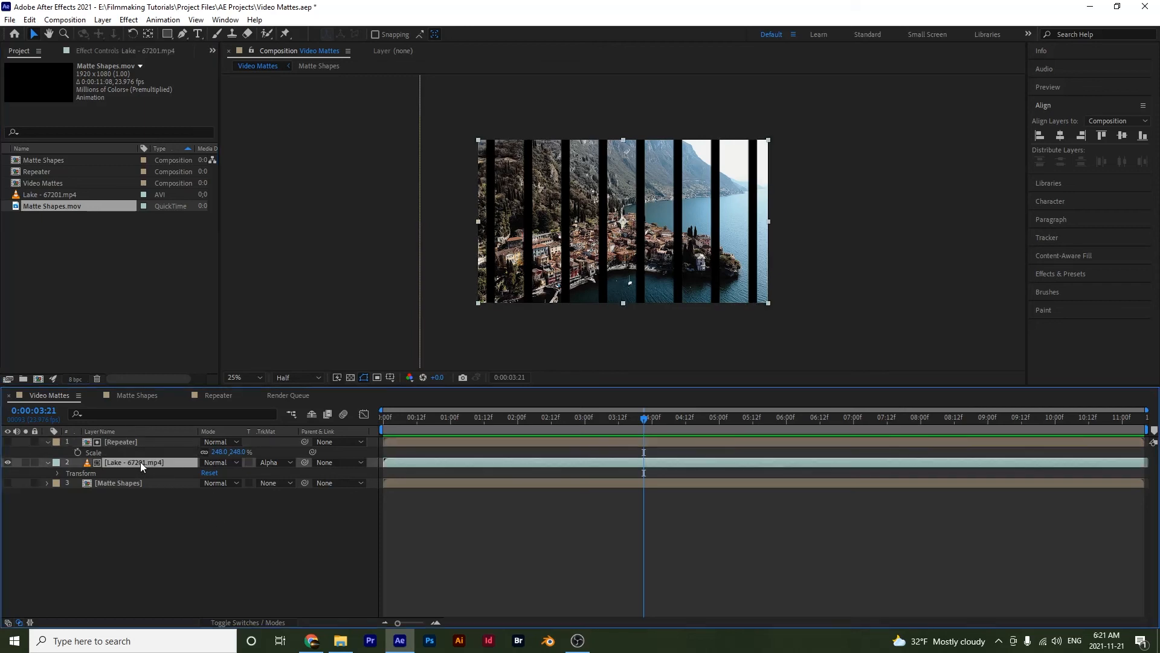
{"action": "left_click", "coordinate": [277, 461]}
{"action": "left_click", "coordinate": [273, 474]}
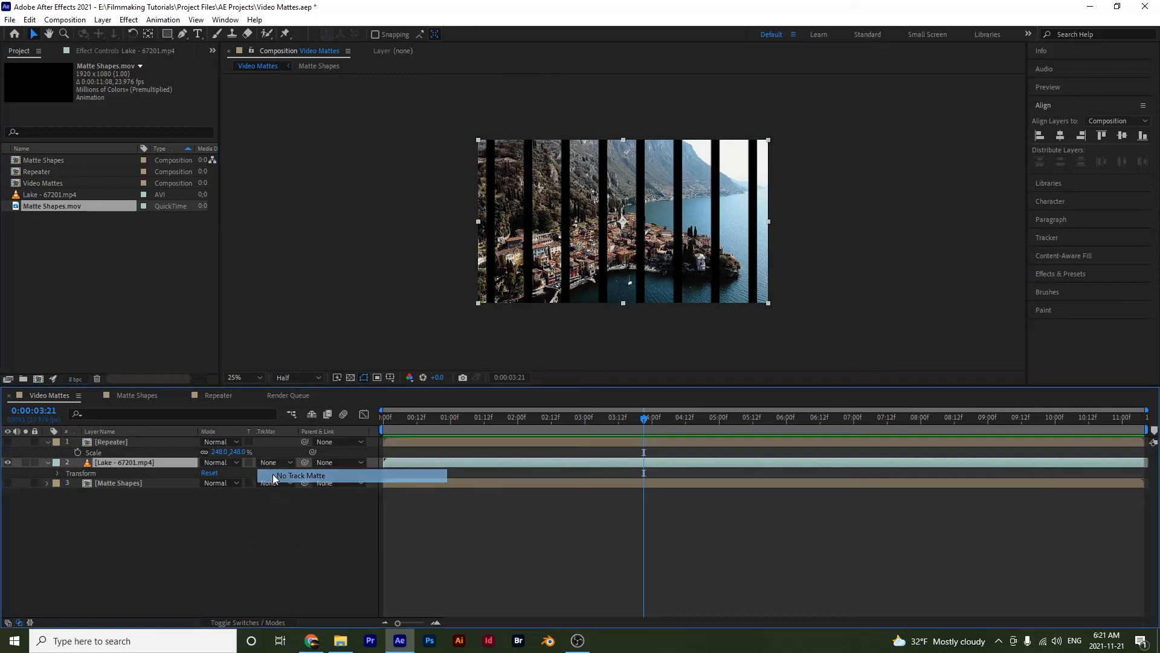
{"action": "left_click_drag", "start_coordinate": [144, 443], "coordinate": [145, 487]}
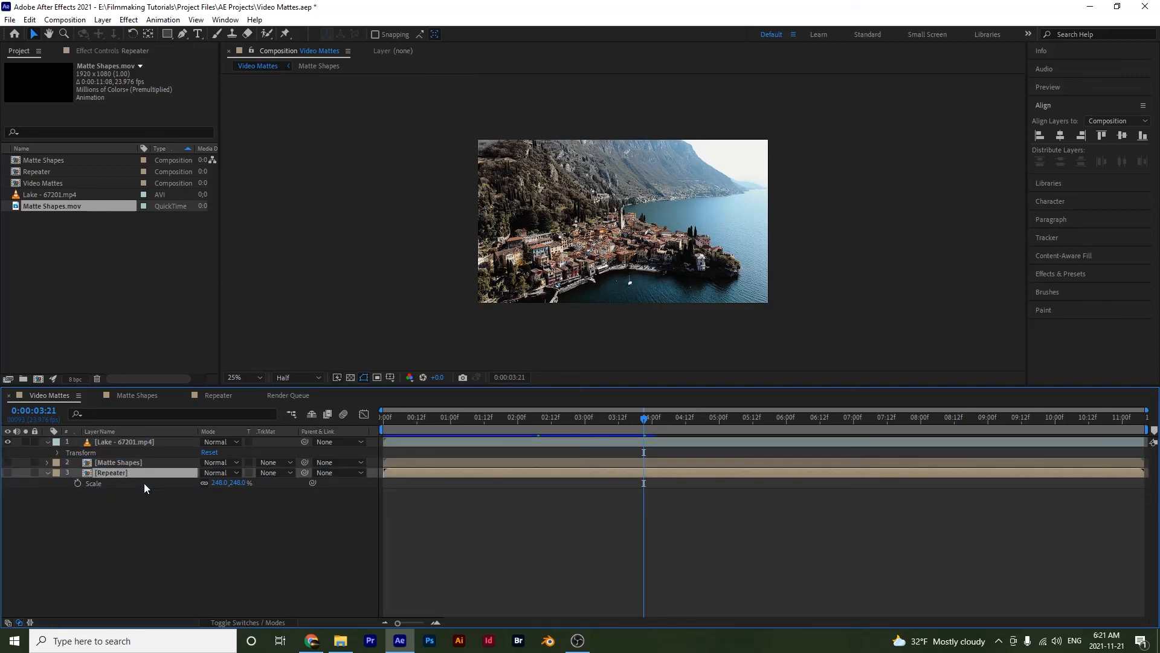
Add Matte Shapes.mov above the lake layer, set the lake layer's track matte to Alpha Matte, and preview the composition
{"action": "left_click_drag", "start_coordinate": [64, 208], "coordinate": [126, 440]}
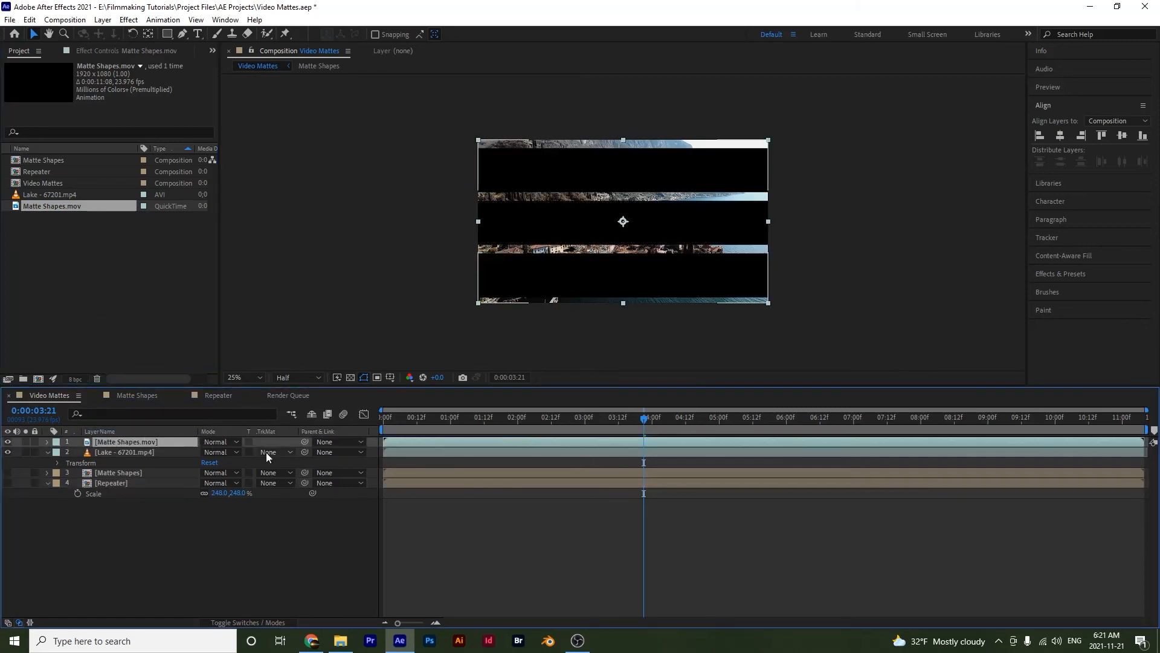
{"action": "left_click", "coordinate": [284, 452]}
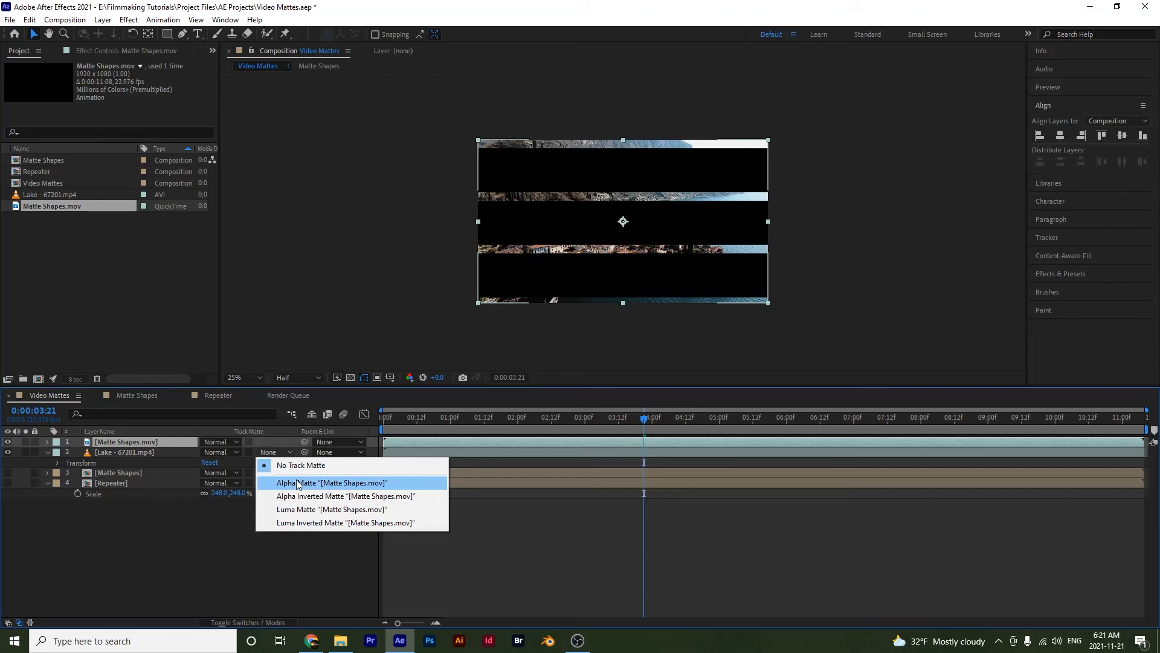
{"action": "left_click", "coordinate": [297, 483]}
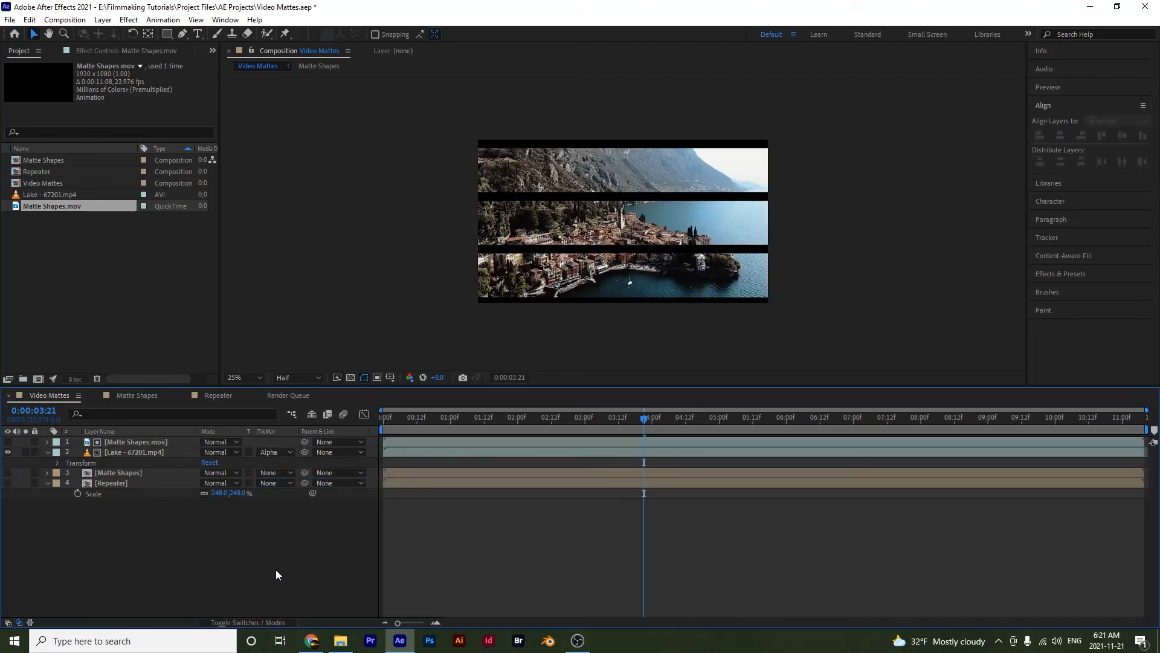
{"action": "key", "text": "space"}
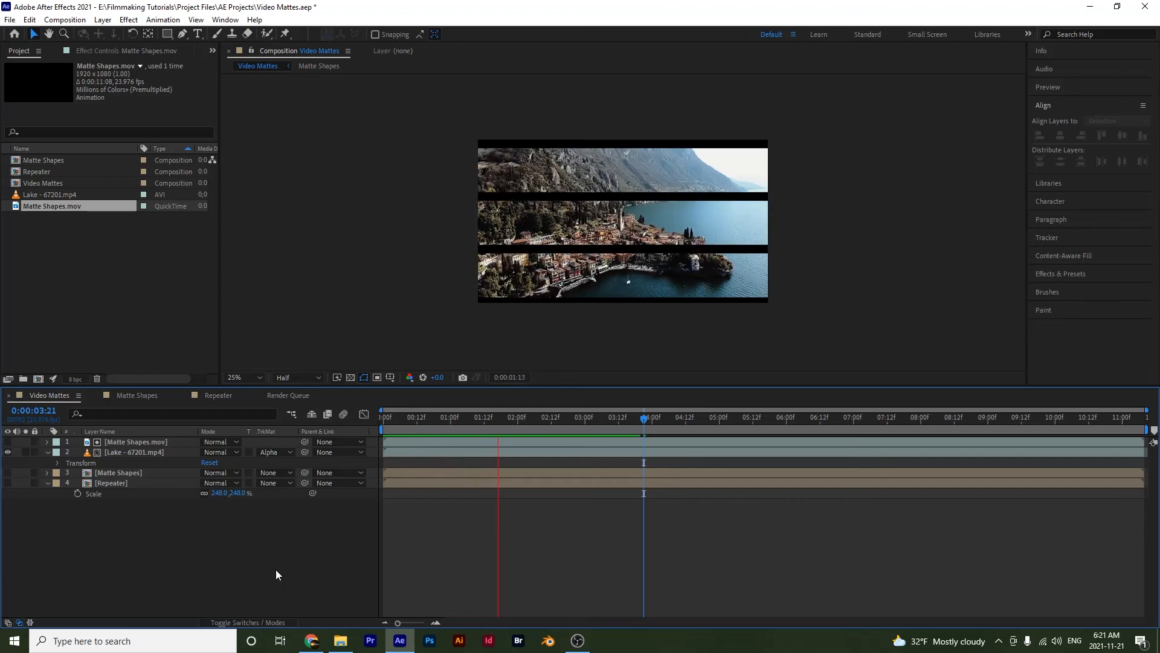
{"action": "left_click", "coordinate": [121, 452]}
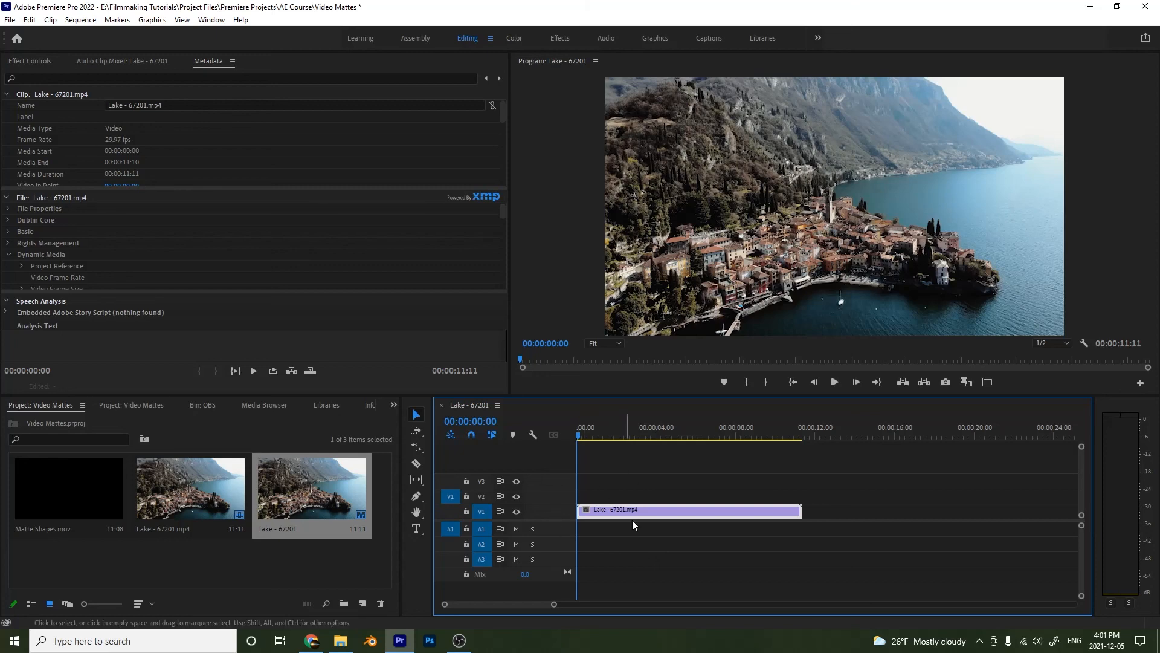
Switch to Premiere Pro and place Matte Shapes.mov on track V2 above the lake clip, aligned to the sequence start
{"action": "mouse_move", "coordinate": [577, 434]}
{"action": "left_mouse_down"}
{"action": "mouse_move", "coordinate": [633, 425]}
{"action": "mouse_move", "coordinate": [574, 427]}
{"action": "left_mouse_up"}
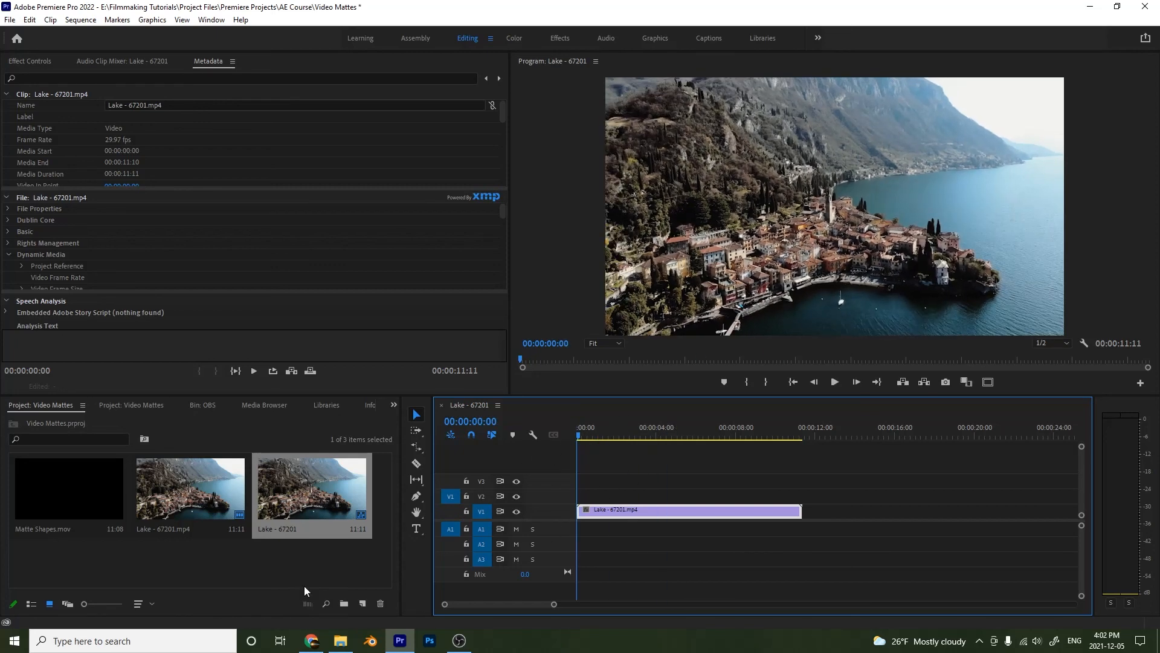
{"action": "left_click", "coordinate": [65, 517]}
{"action": "left_click_drag", "start_coordinate": [60, 499], "coordinate": [577, 502]}
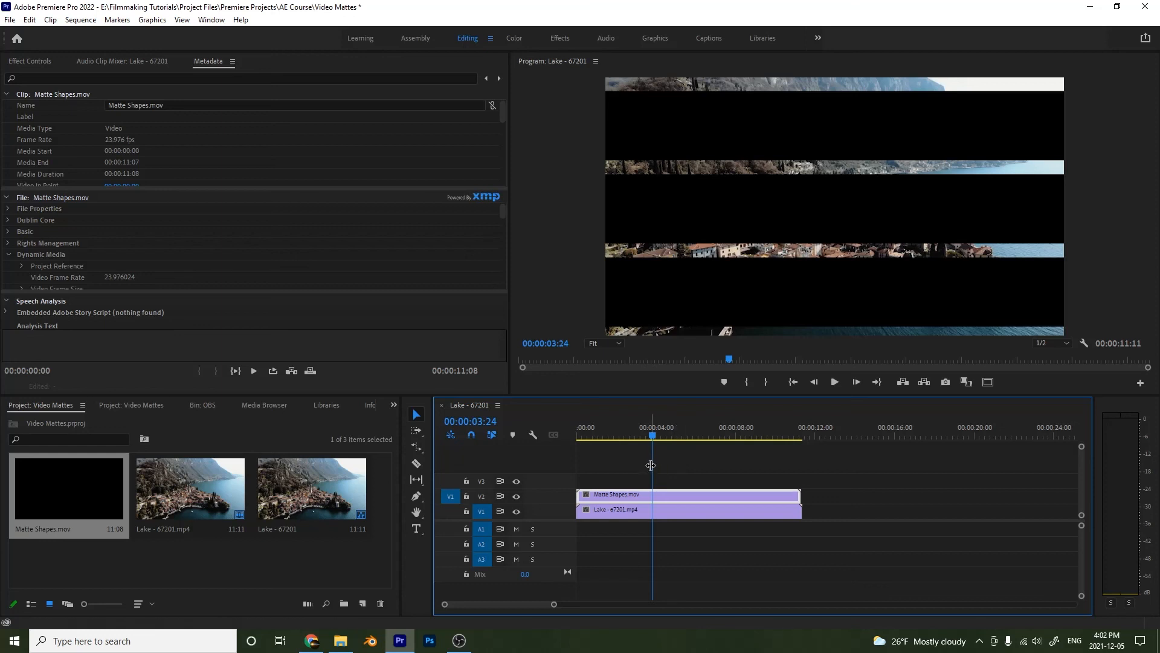
Apply the Track Matte Key video effect to the Lake - 67201.mp4 clip on track V1
{"action": "left_click", "coordinate": [394, 405]}
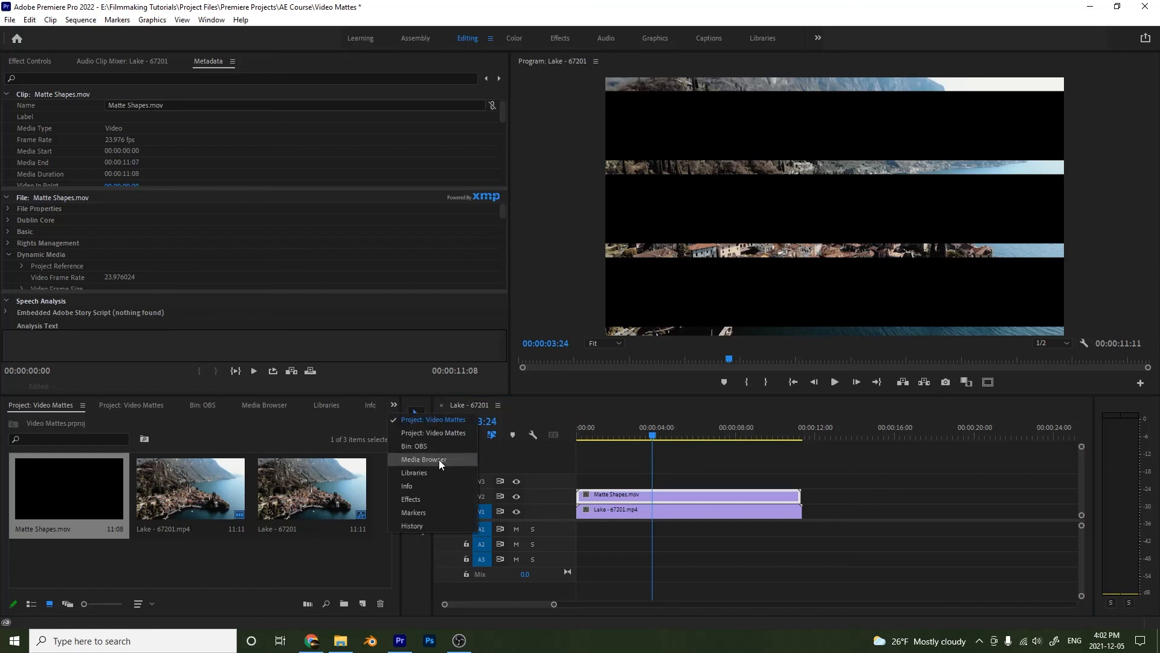
{"action": "left_click", "coordinate": [417, 499]}
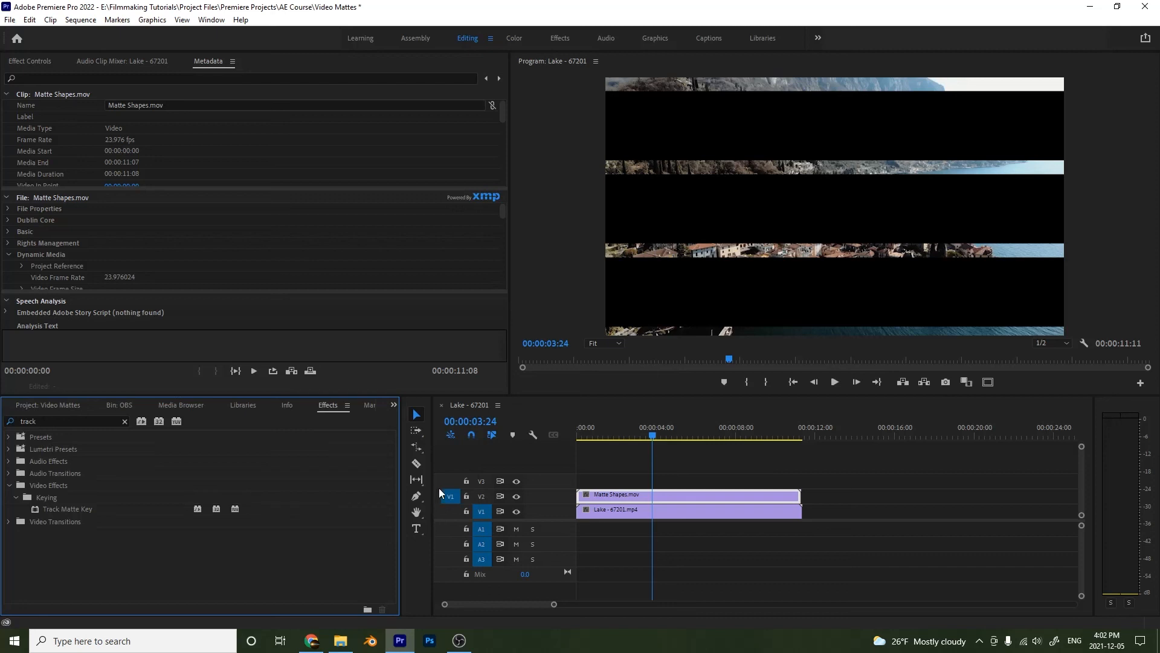
{"action": "left_click", "coordinate": [46, 510]}
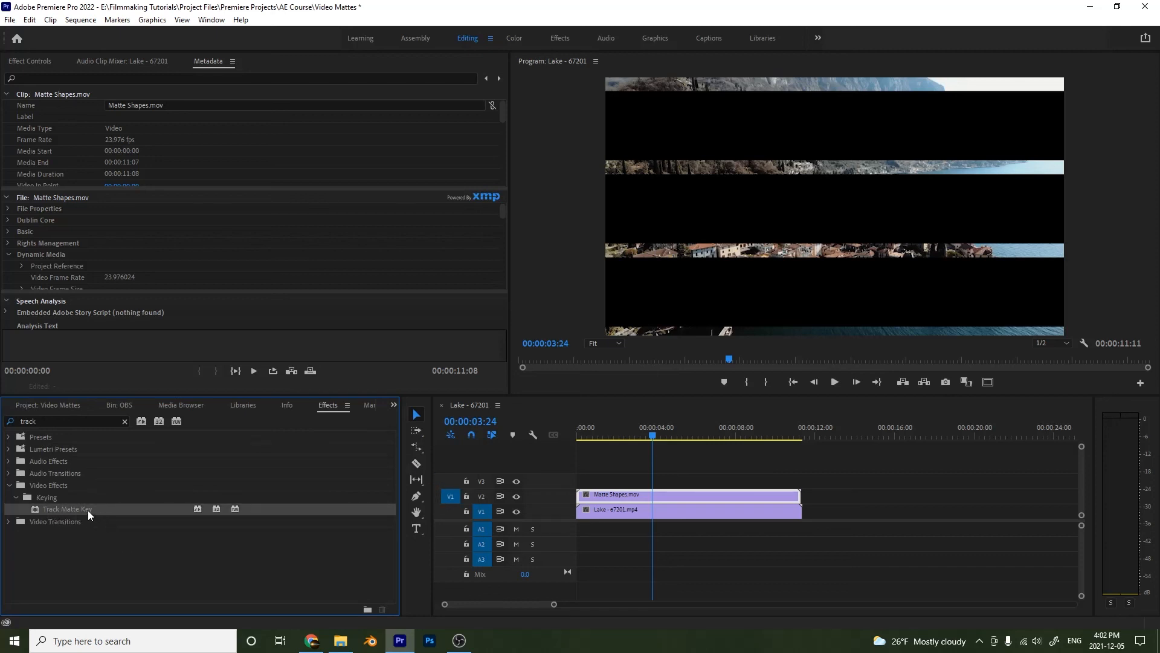
{"action": "left_click_drag", "start_coordinate": [52, 508], "coordinate": [605, 512]}
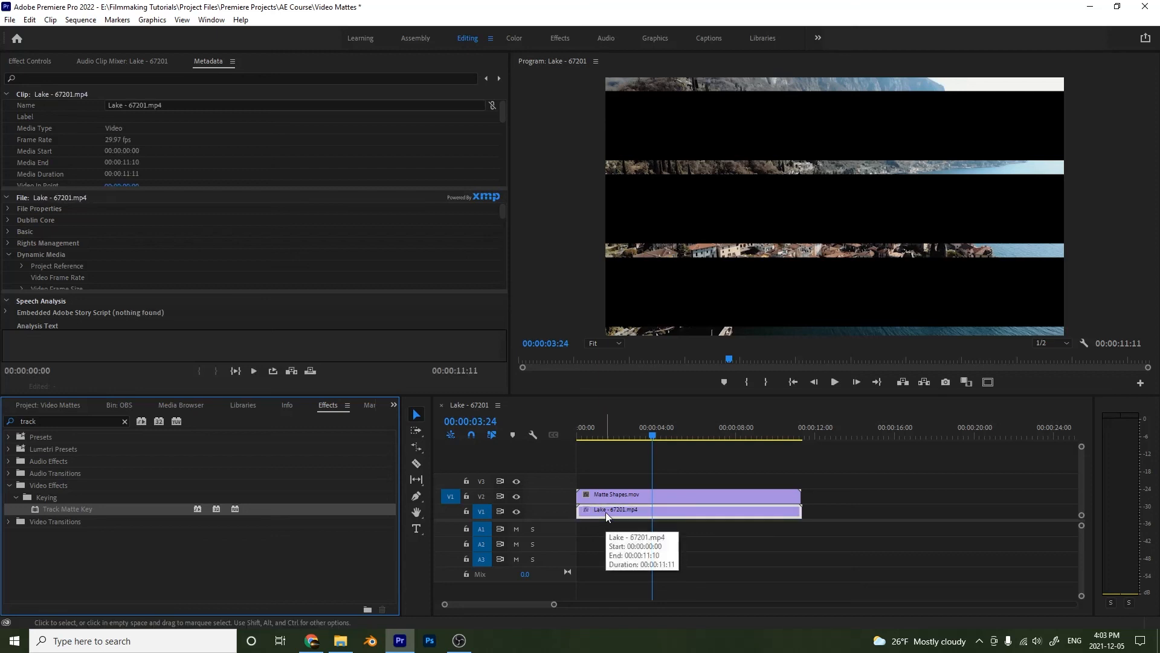
Set the lake clip's Track Matte Key to use Video 2 with Matte Alpha compositing, and play the sequence from the start
{"action": "left_click", "coordinate": [39, 61]}
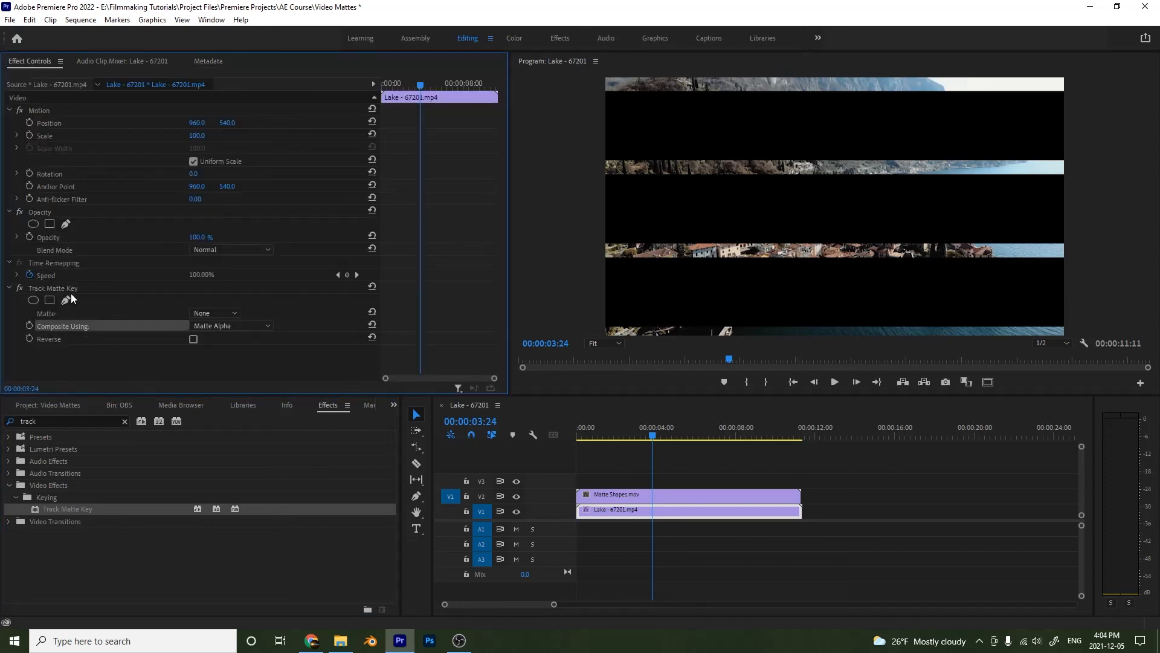
{"action": "left_click", "coordinate": [209, 314]}
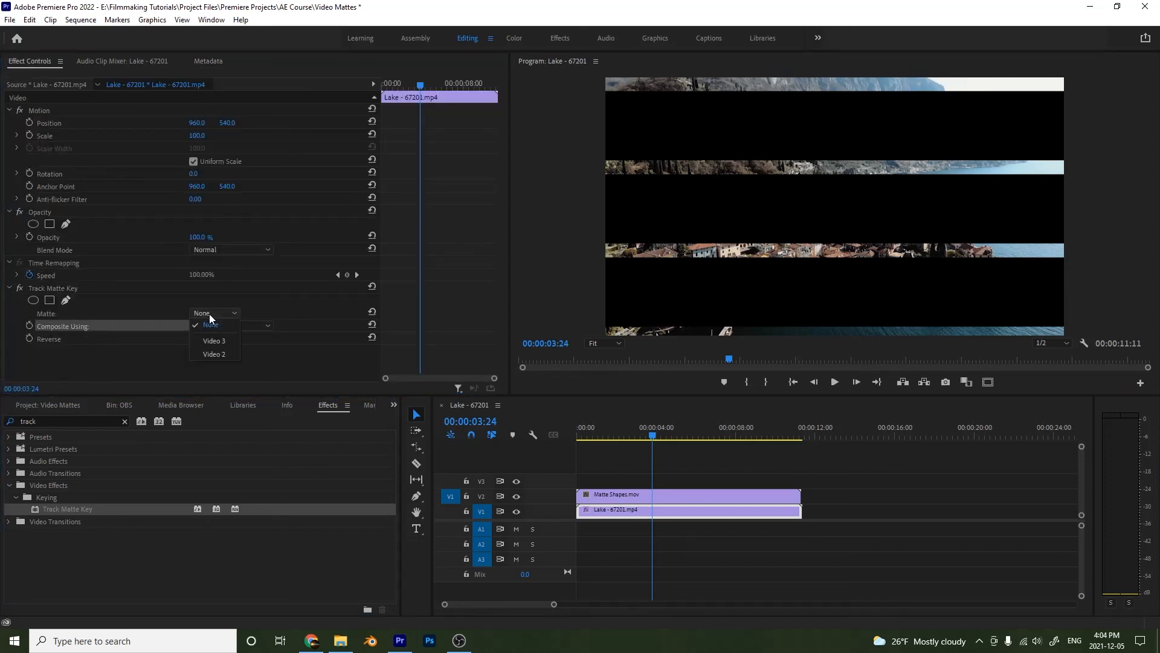
{"action": "left_click", "coordinate": [217, 355]}
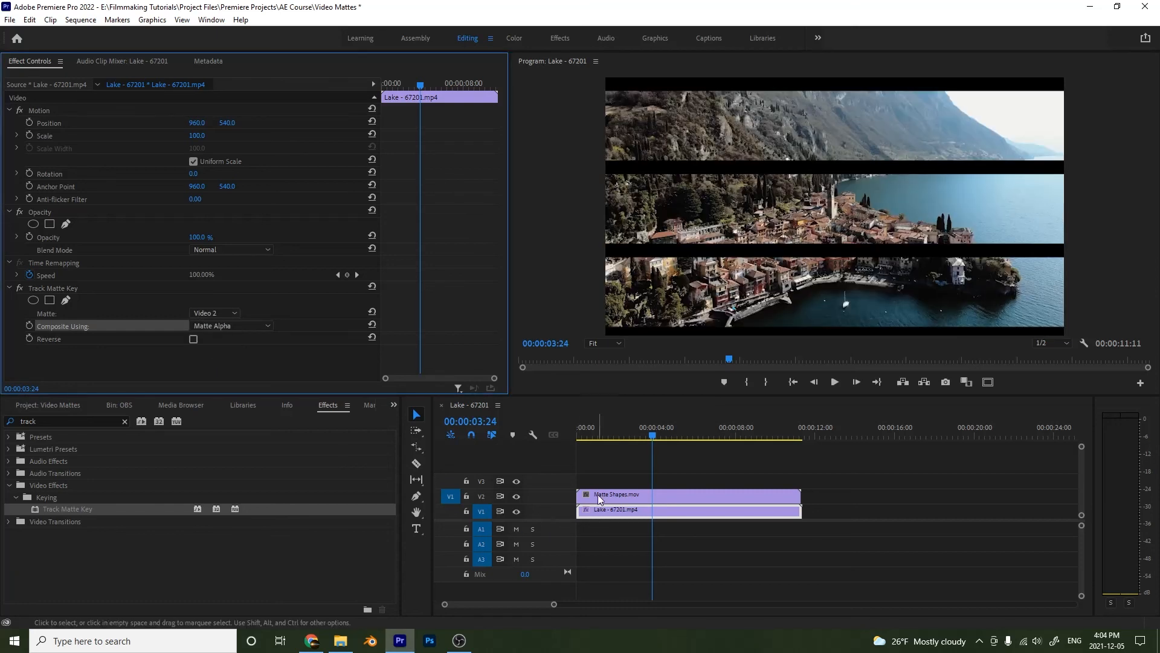
{"action": "left_click", "coordinate": [603, 510]}
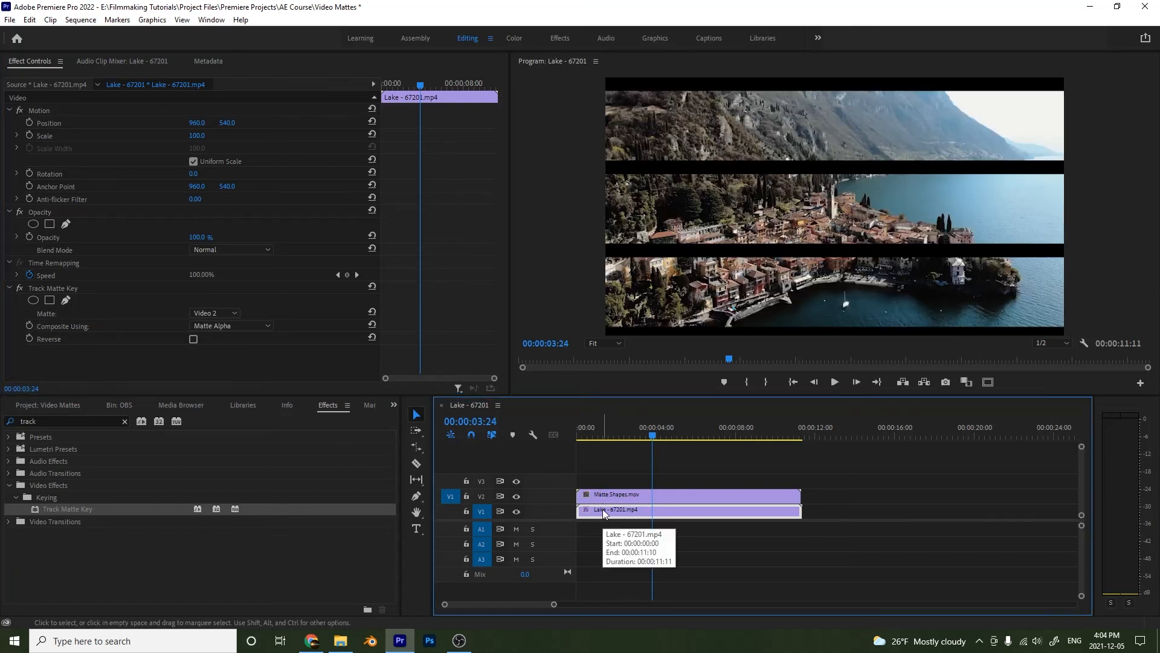
{"action": "left_click", "coordinate": [245, 328]}
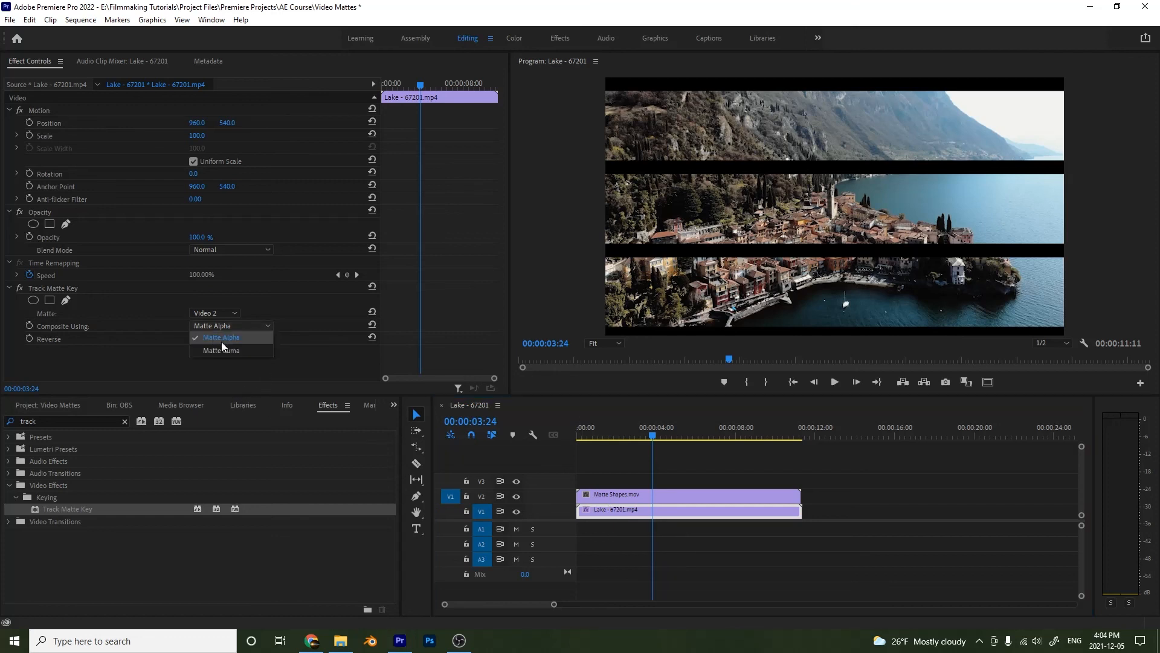
{"action": "left_click", "coordinate": [245, 337]}
{"action": "left_click", "coordinate": [610, 448]}
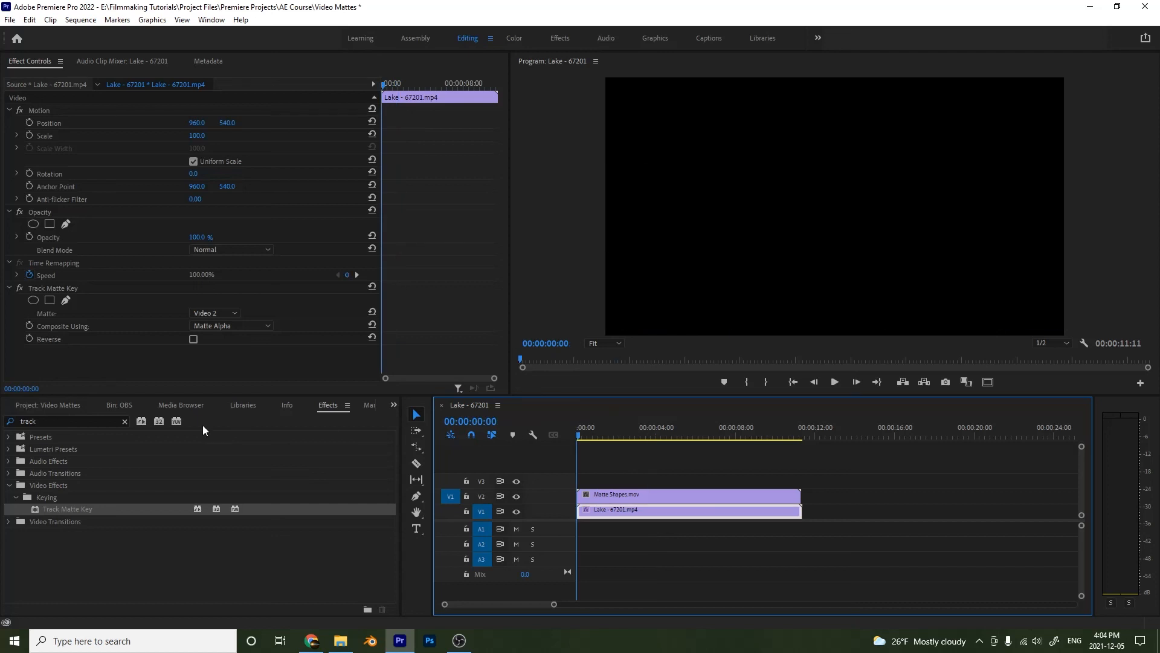
{"action": "key", "text": "space"}
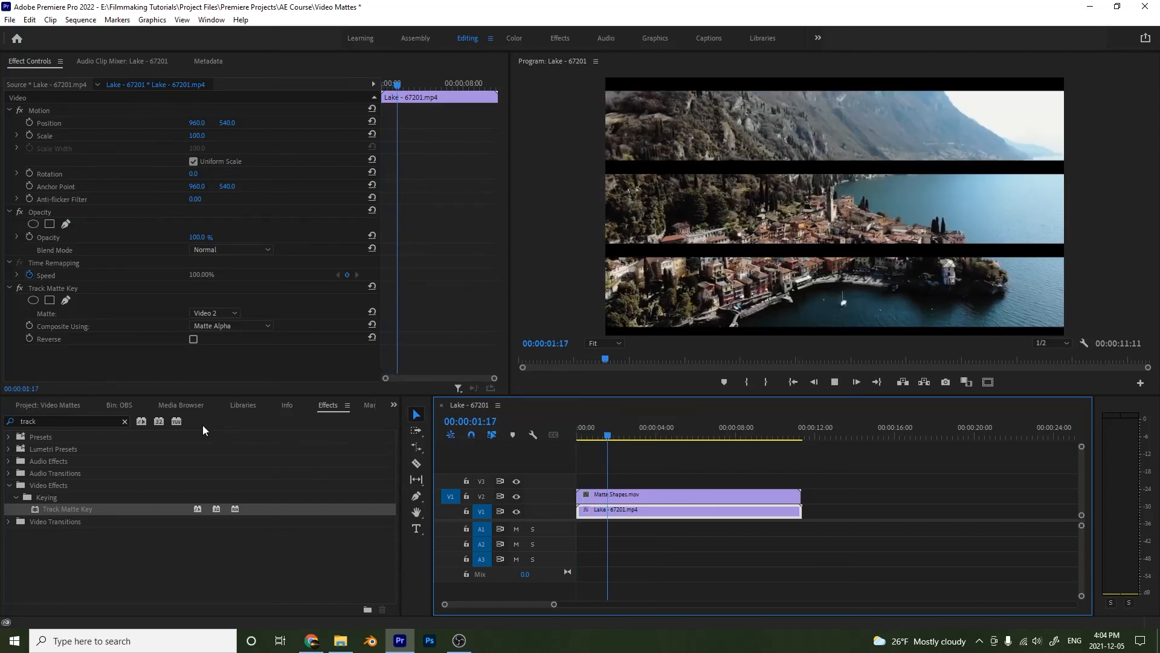